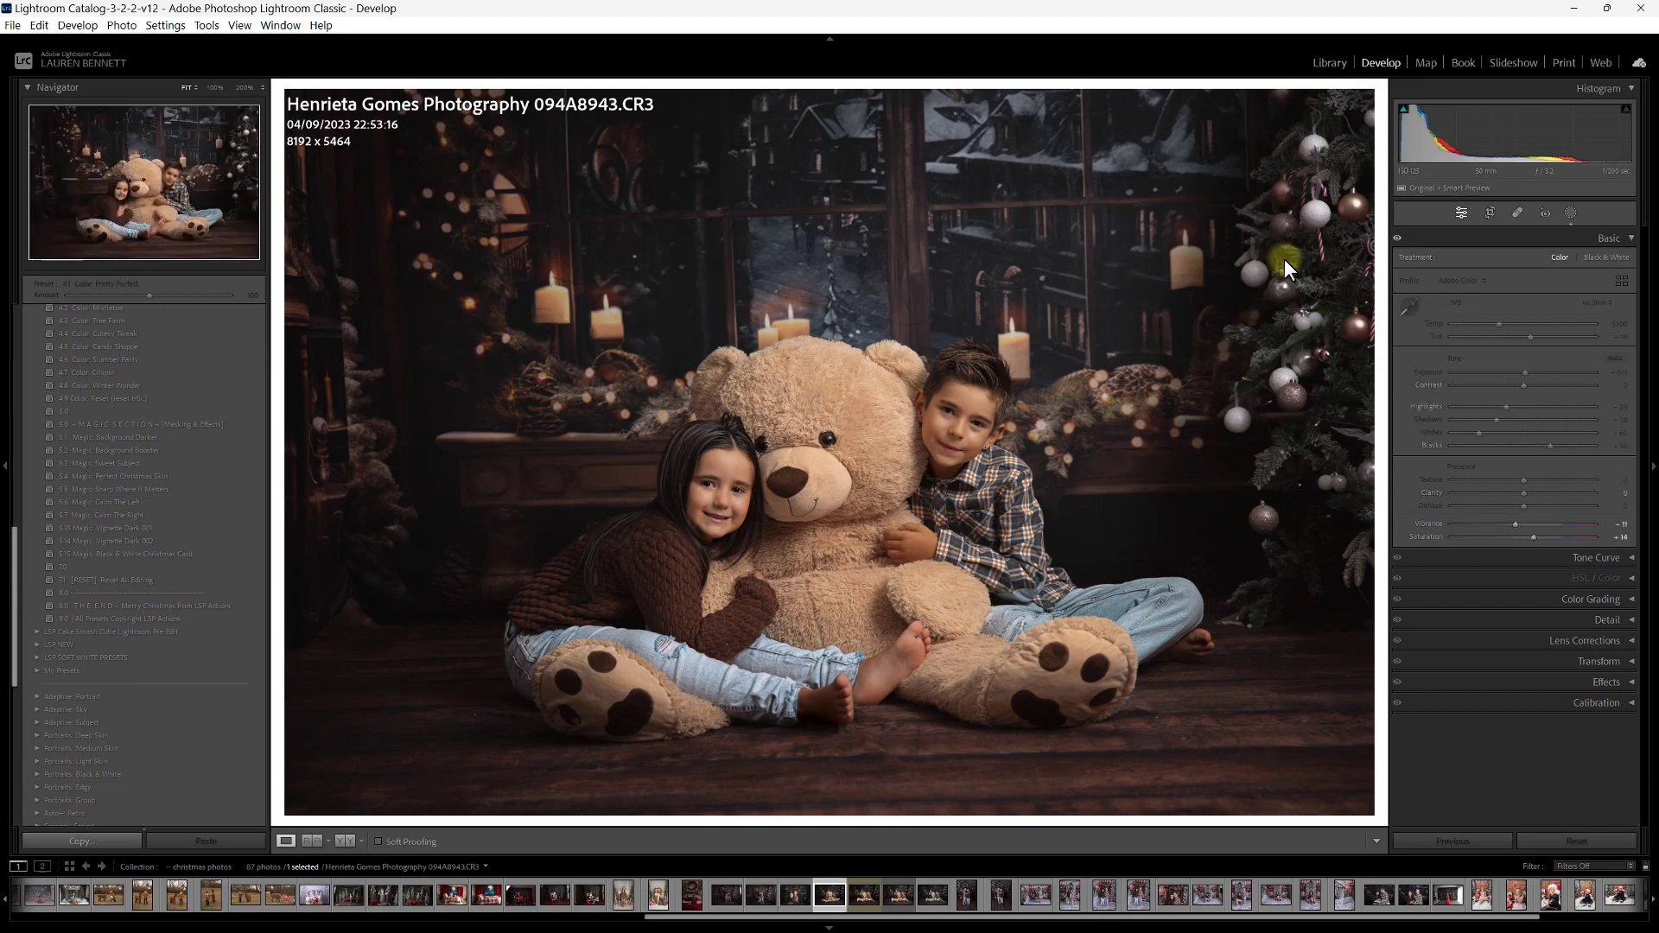
# Scroll the Presets panel in the Develop module back to the top.
pyautogui.scroll(10, 229, 566)
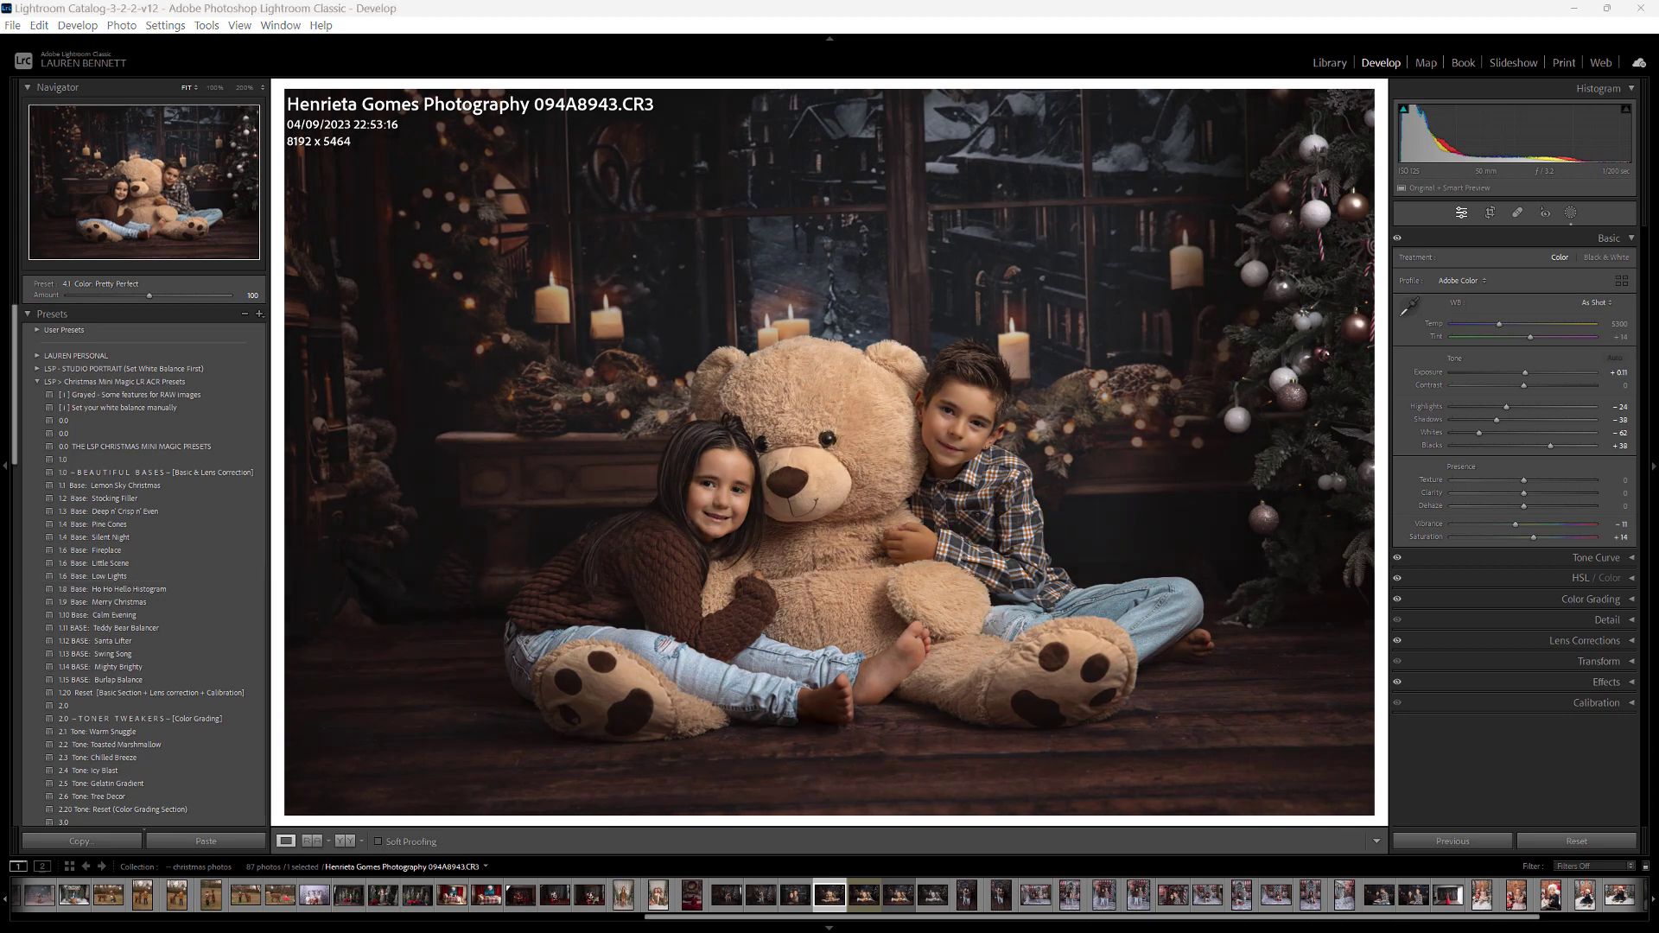
# Check the Christmas Glow Brush preset file in Downloads, then move that window aside and return to Lightroom.
pyautogui.moveTo(0, 440); pyautogui.dragTo(755, 184)
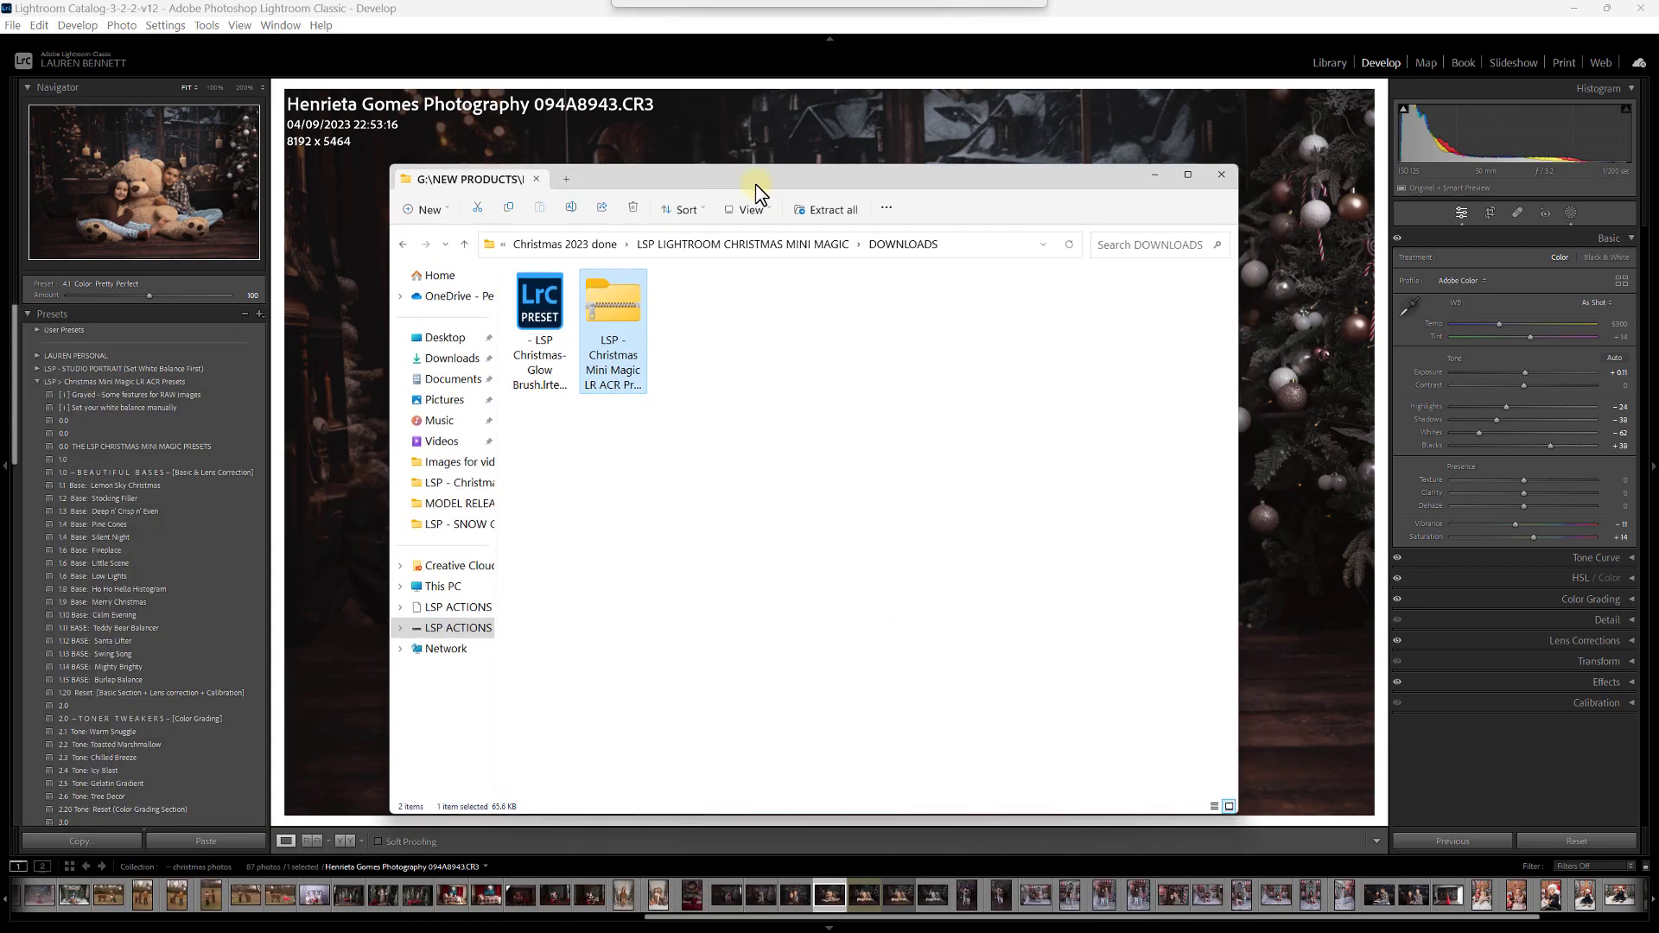
pyautogui.click(553, 393)
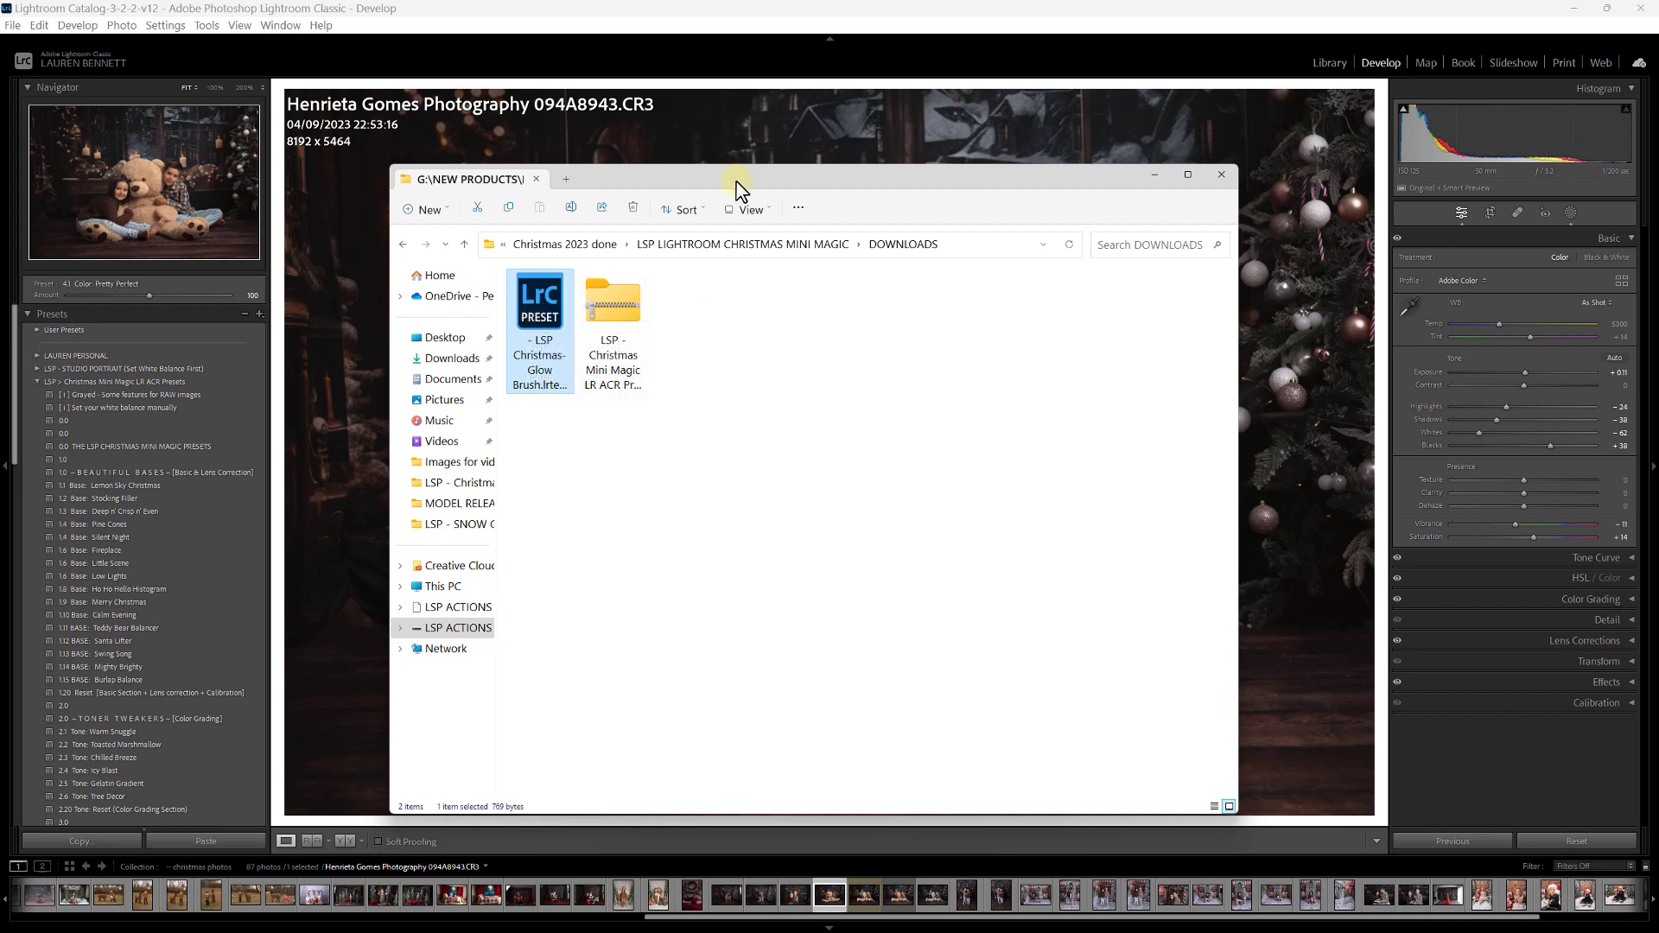
pyautogui.moveTo(737, 183); pyautogui.dragTo(0, 412)
pyautogui.click(372, 415)
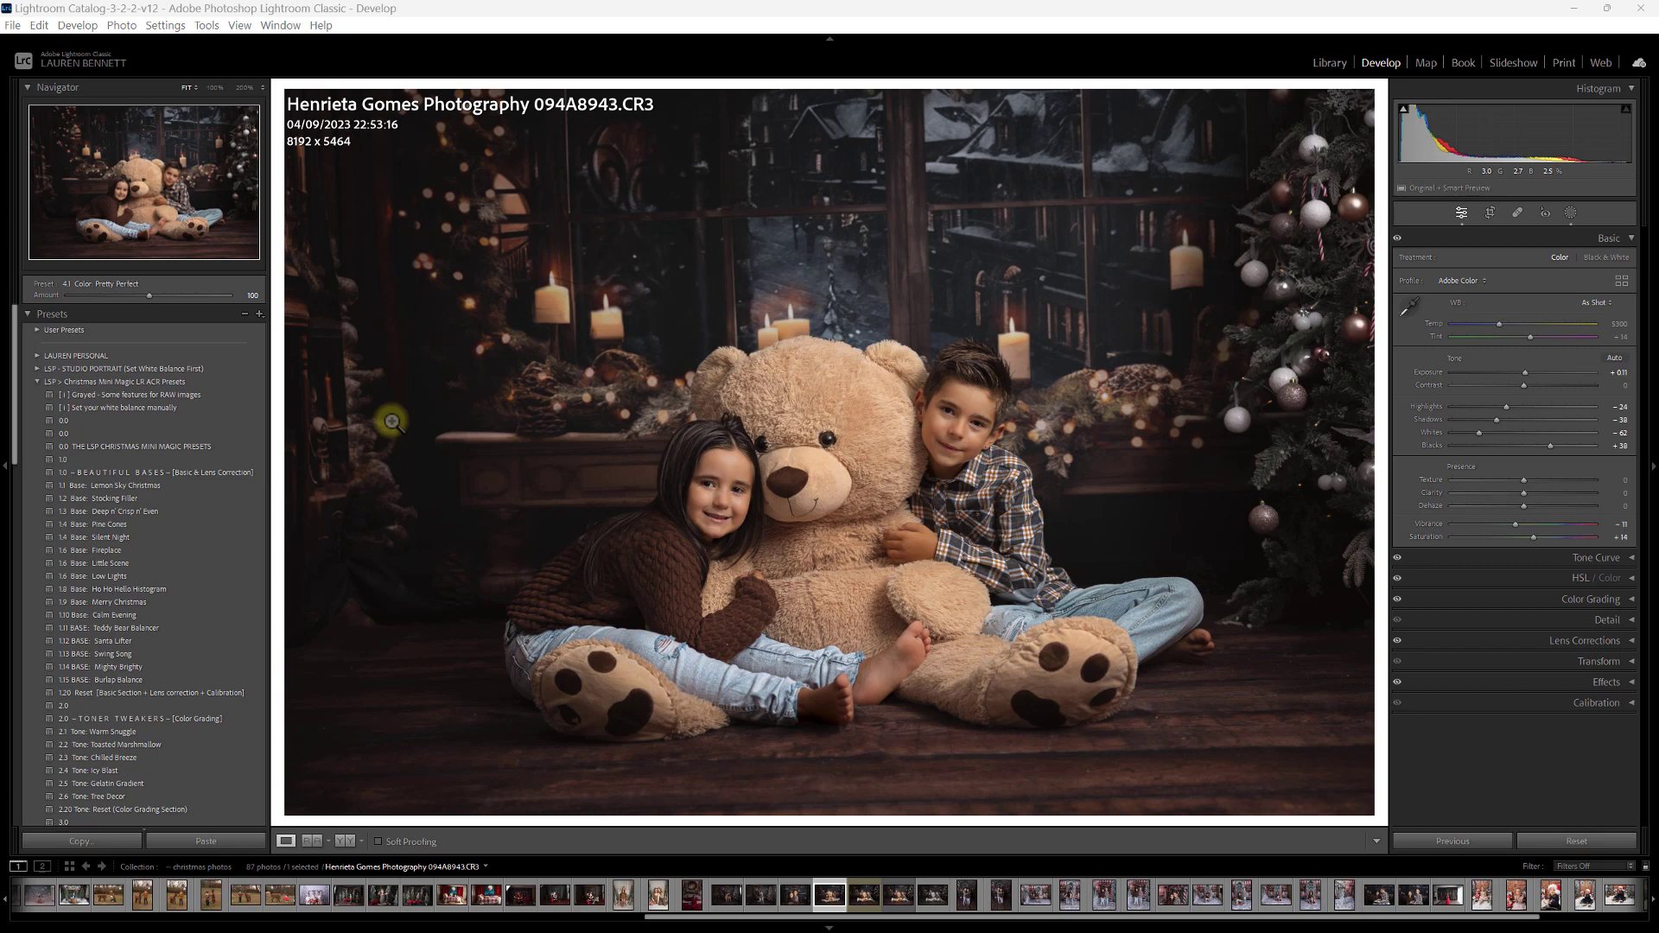
# Collapse the Basic panel with Ctrl+1 and open Preferences from the Edit menu.
pyautogui.hotkey('ctrl', '1')
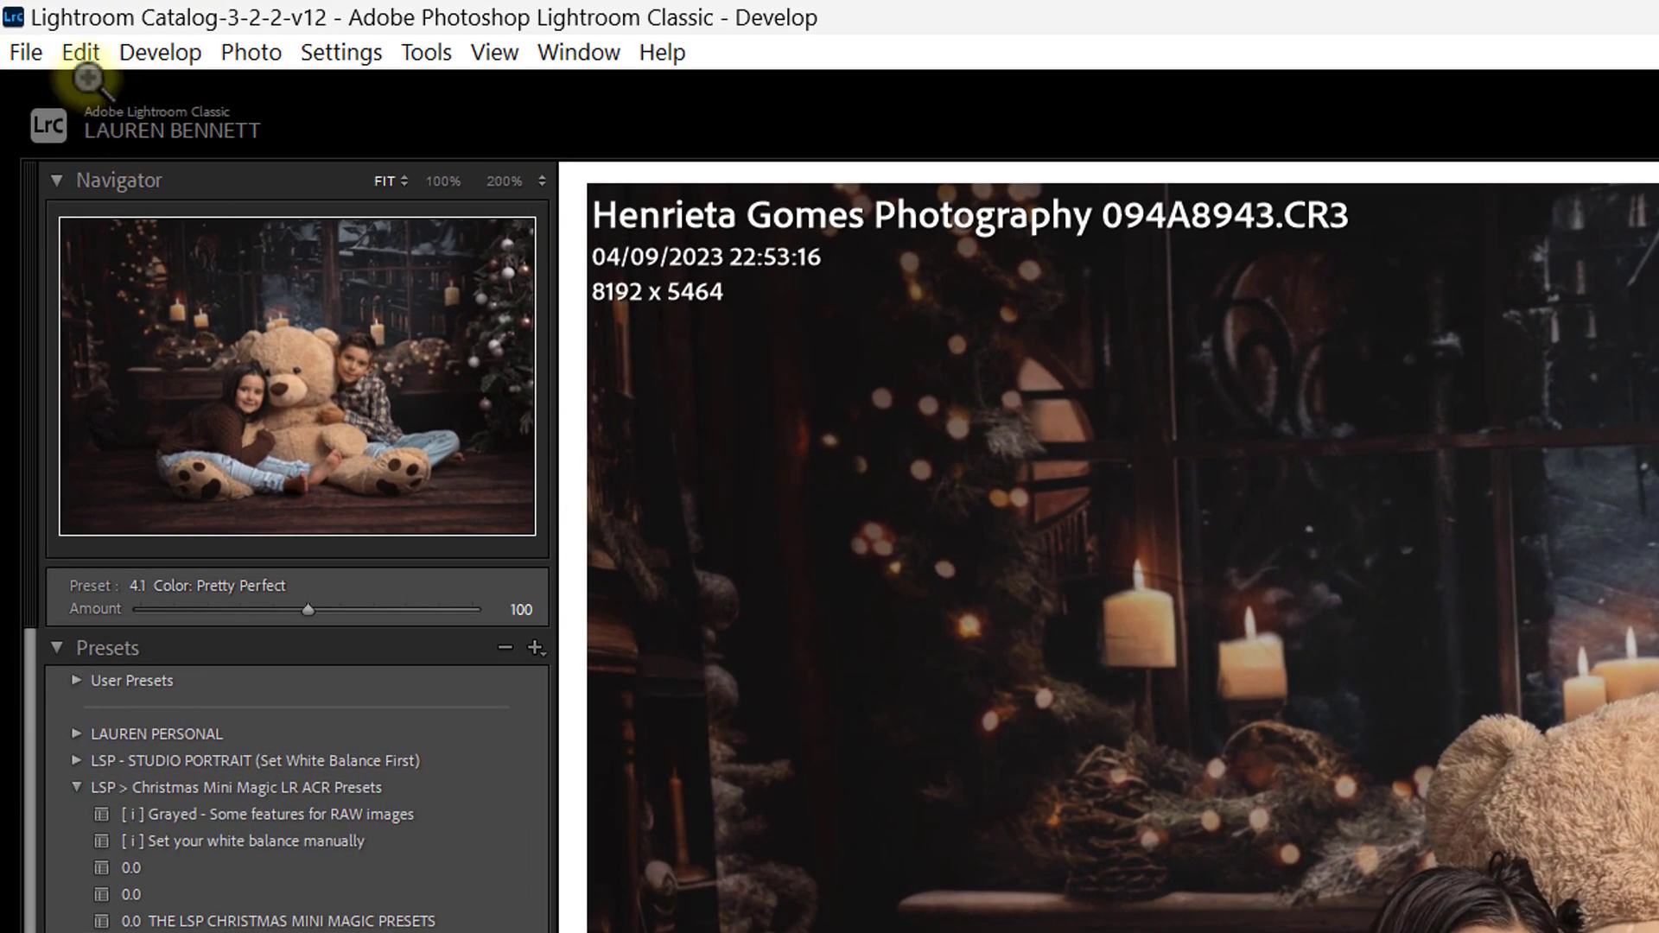
pyautogui.click(80, 52)
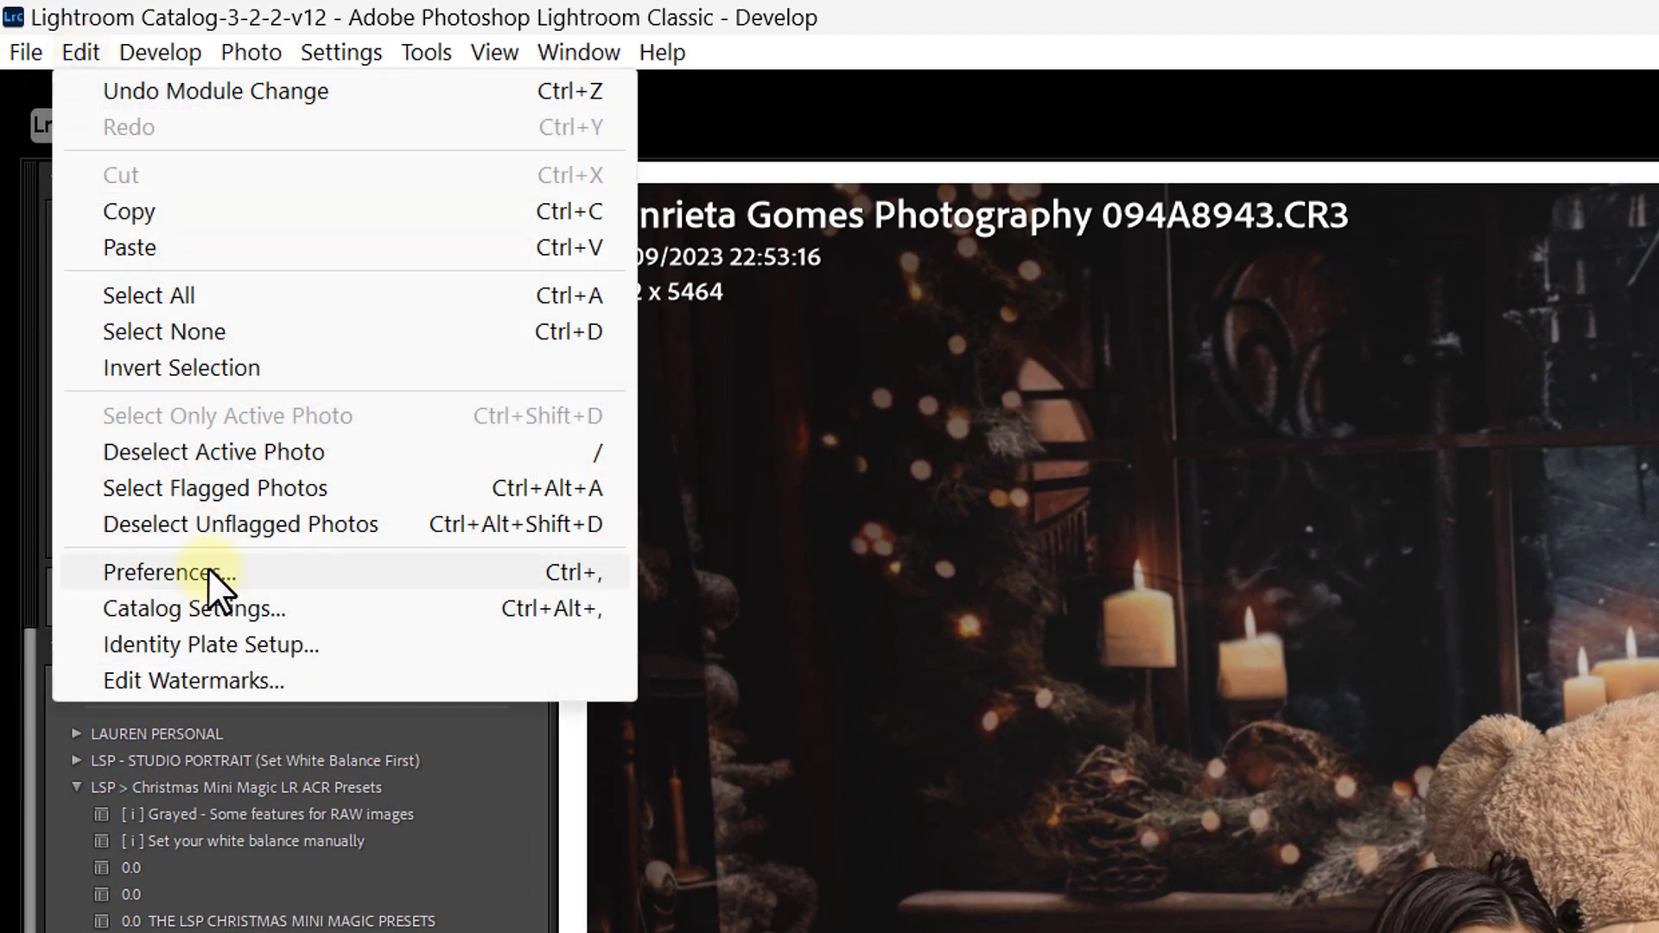
pyautogui.click(80, 44)
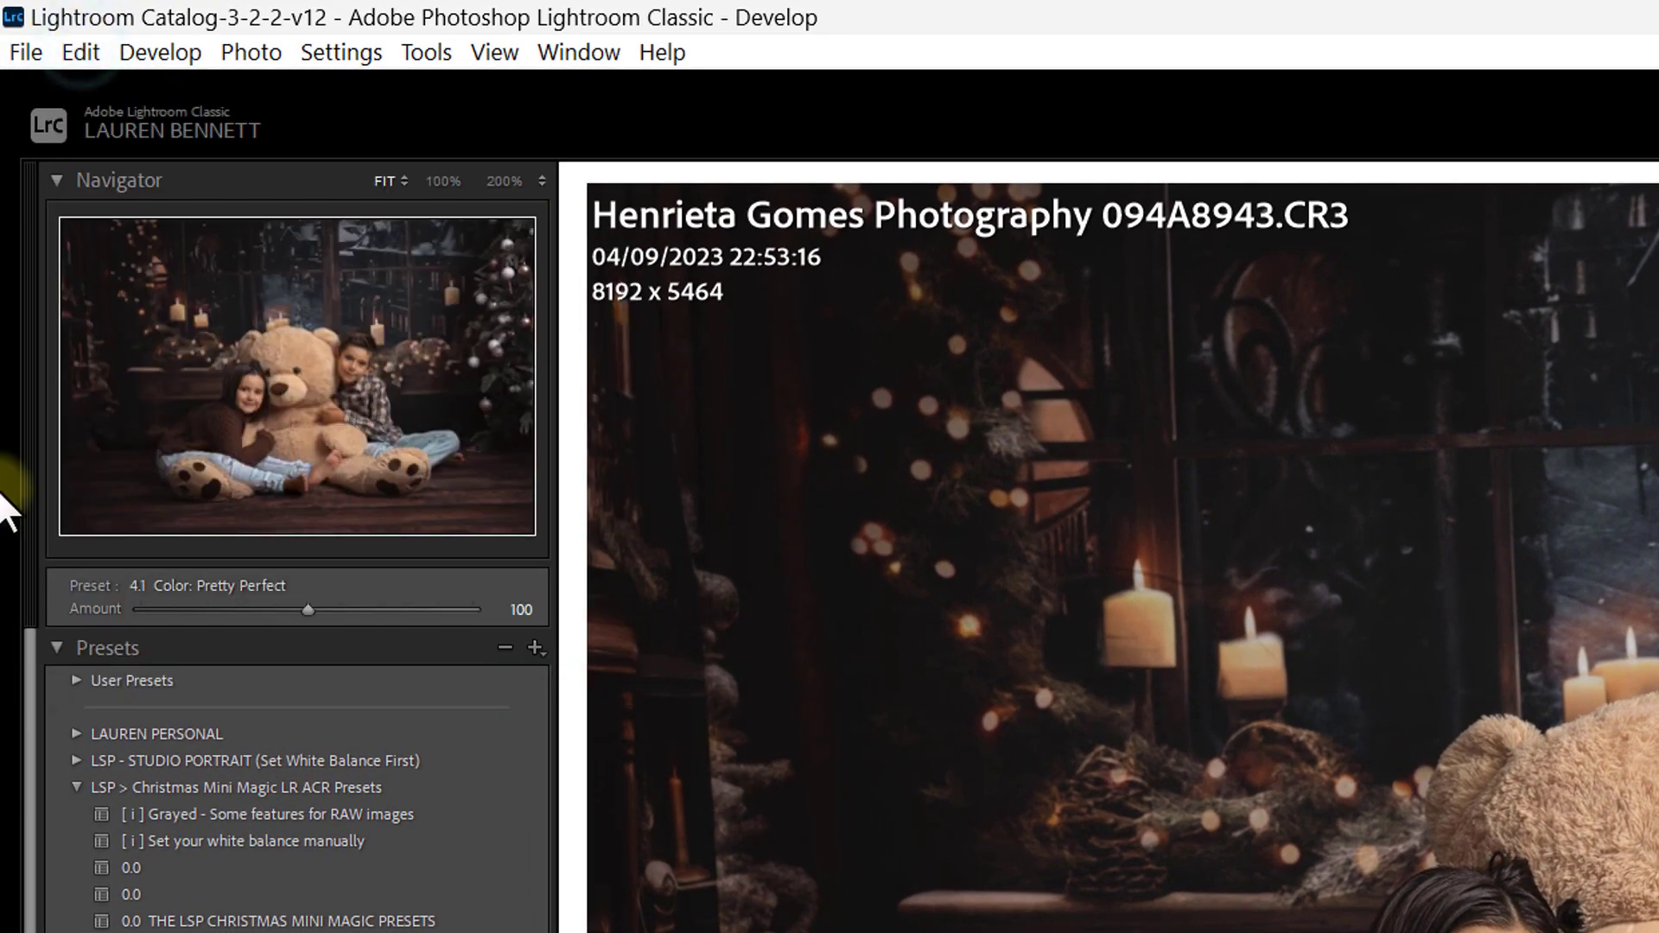
pyautogui.click(70, 46)
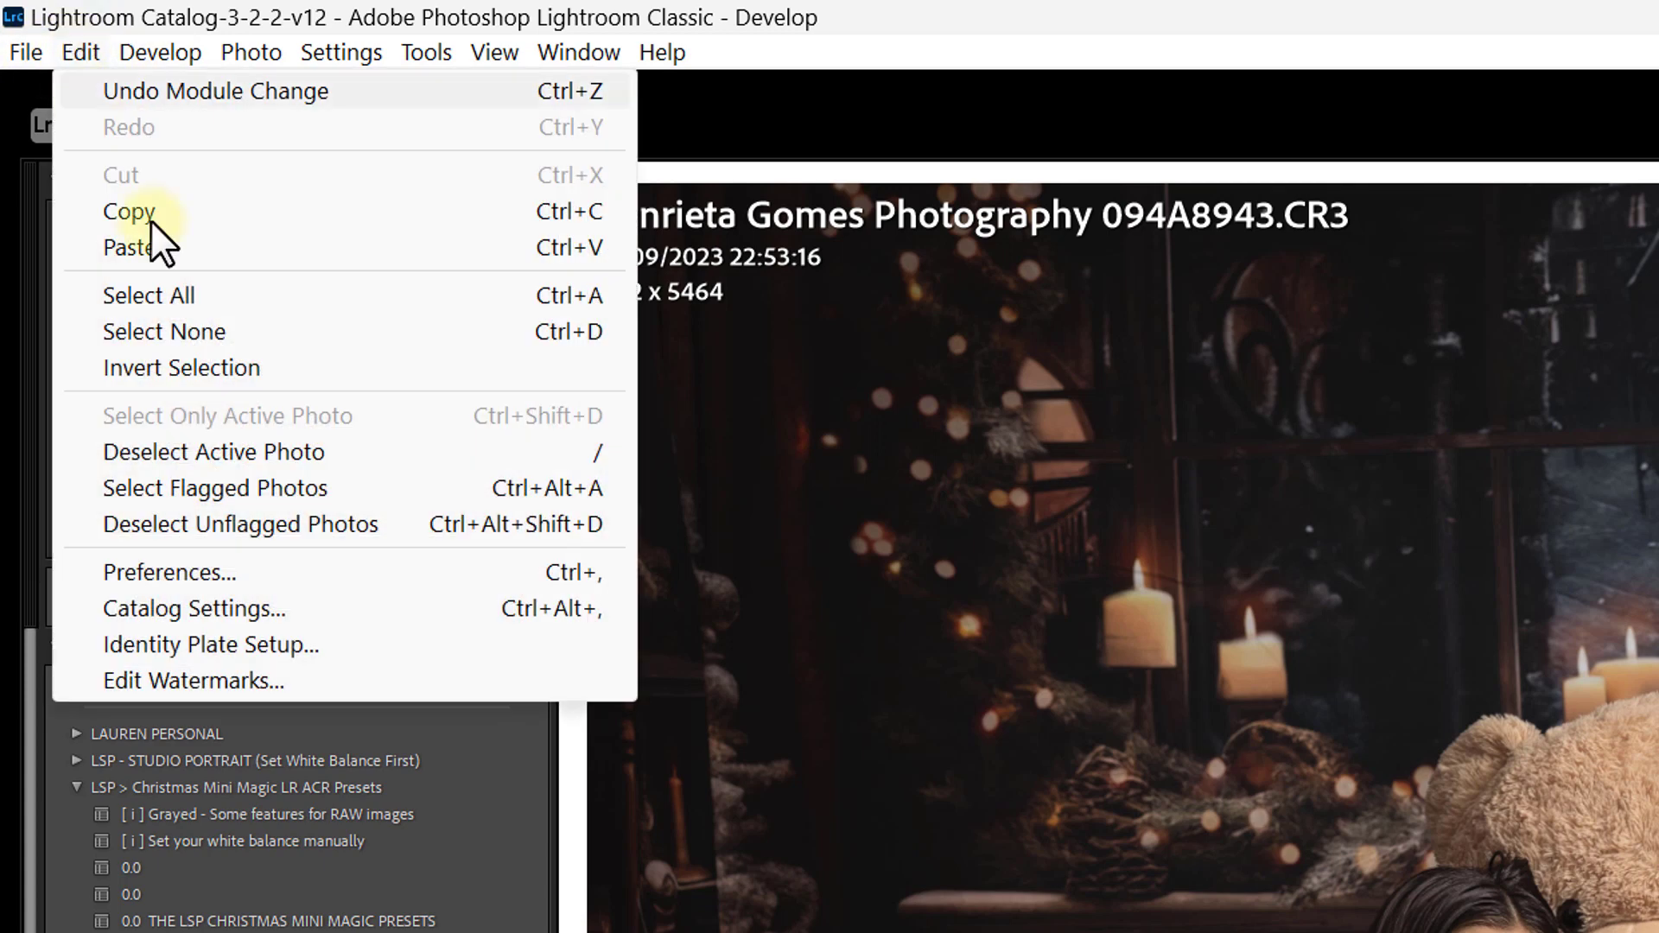
pyautogui.click(228, 572)
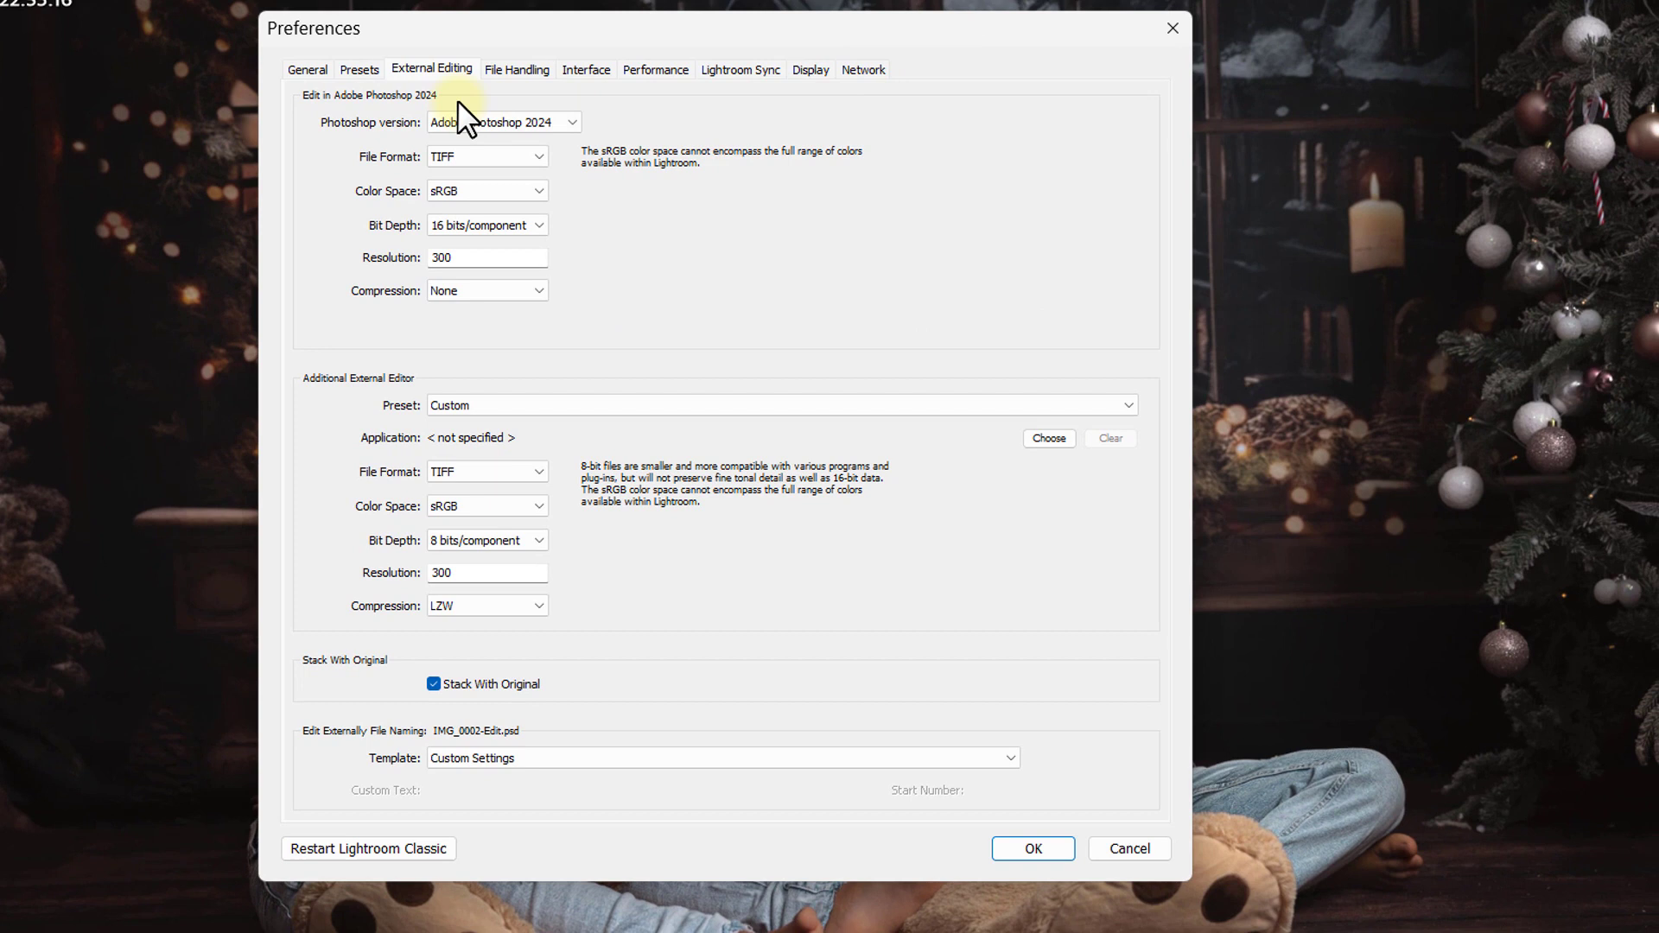
# On the Presets preferences tab, reveal the folder of all other Lightroom presets.
pyautogui.click(364, 67)
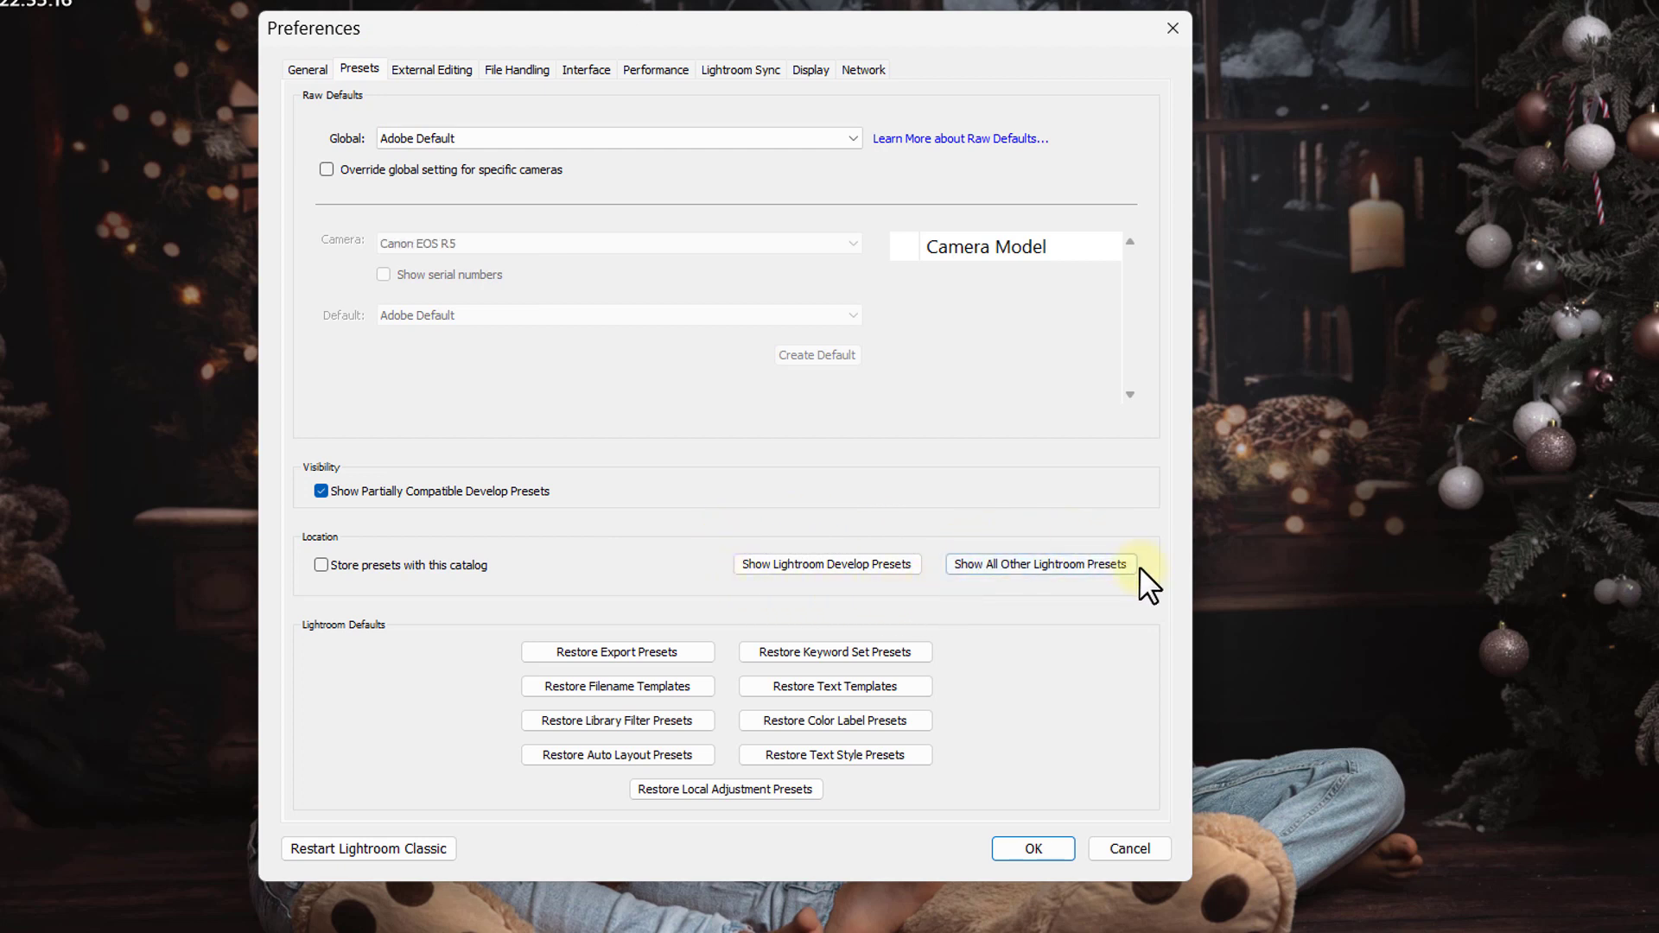
pyautogui.click(999, 559)
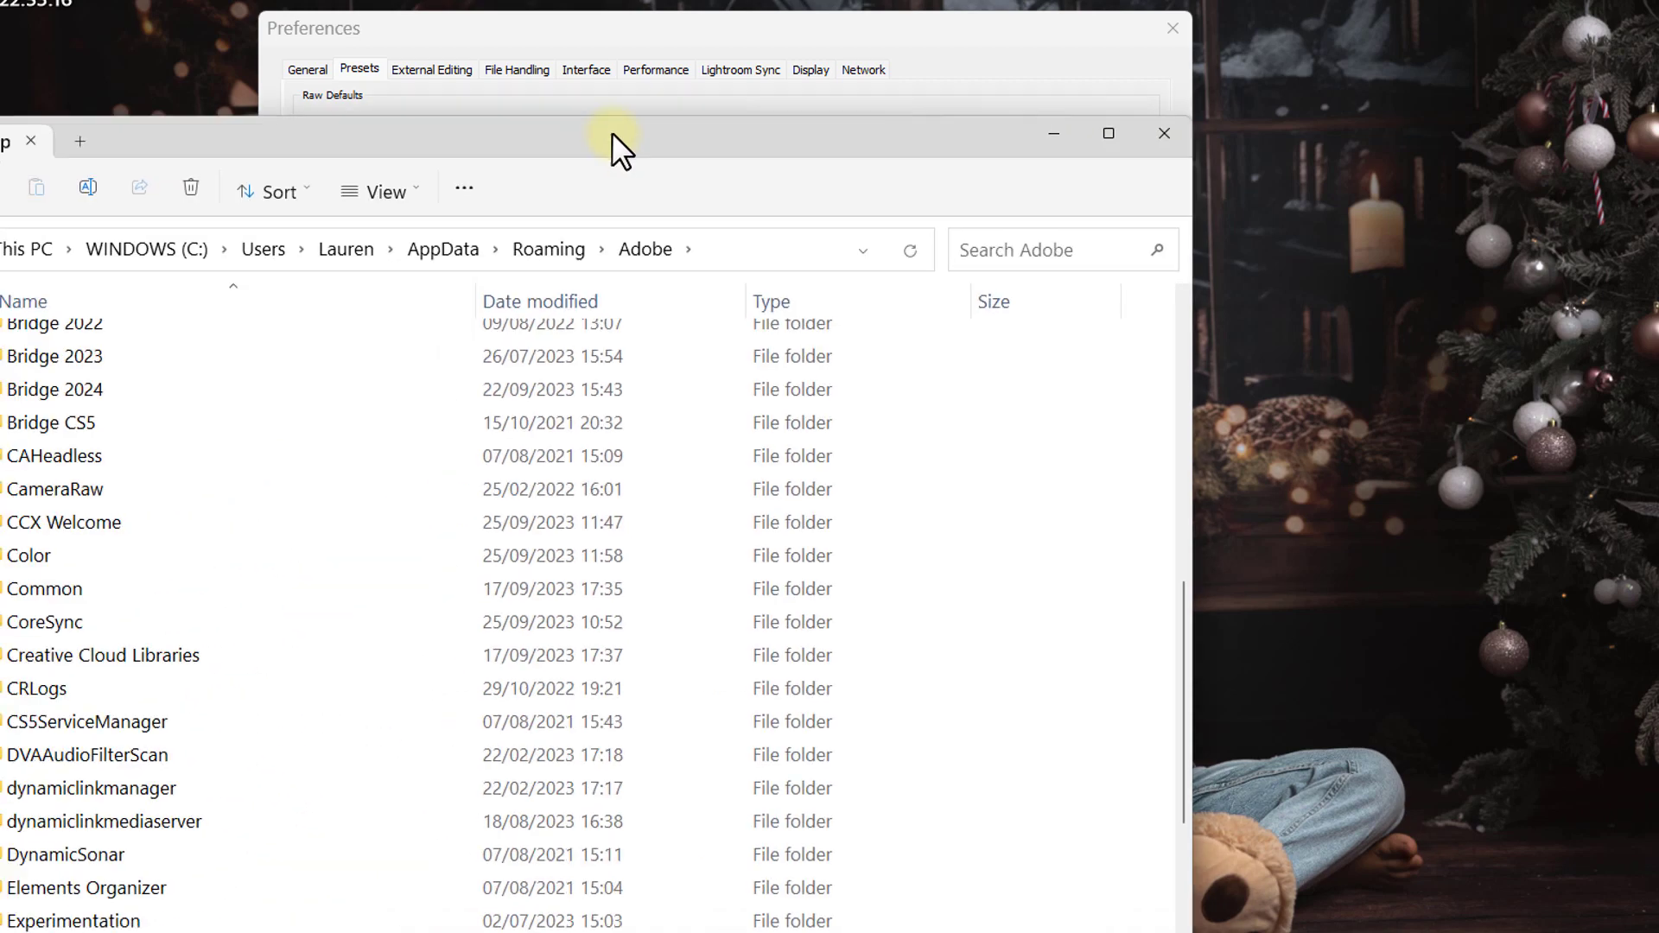
# Move the AppData\Roaming\Adobe window into view and open its Lightroom folder.
pyautogui.moveTo(612, 132); pyautogui.dragTo(682, 106)
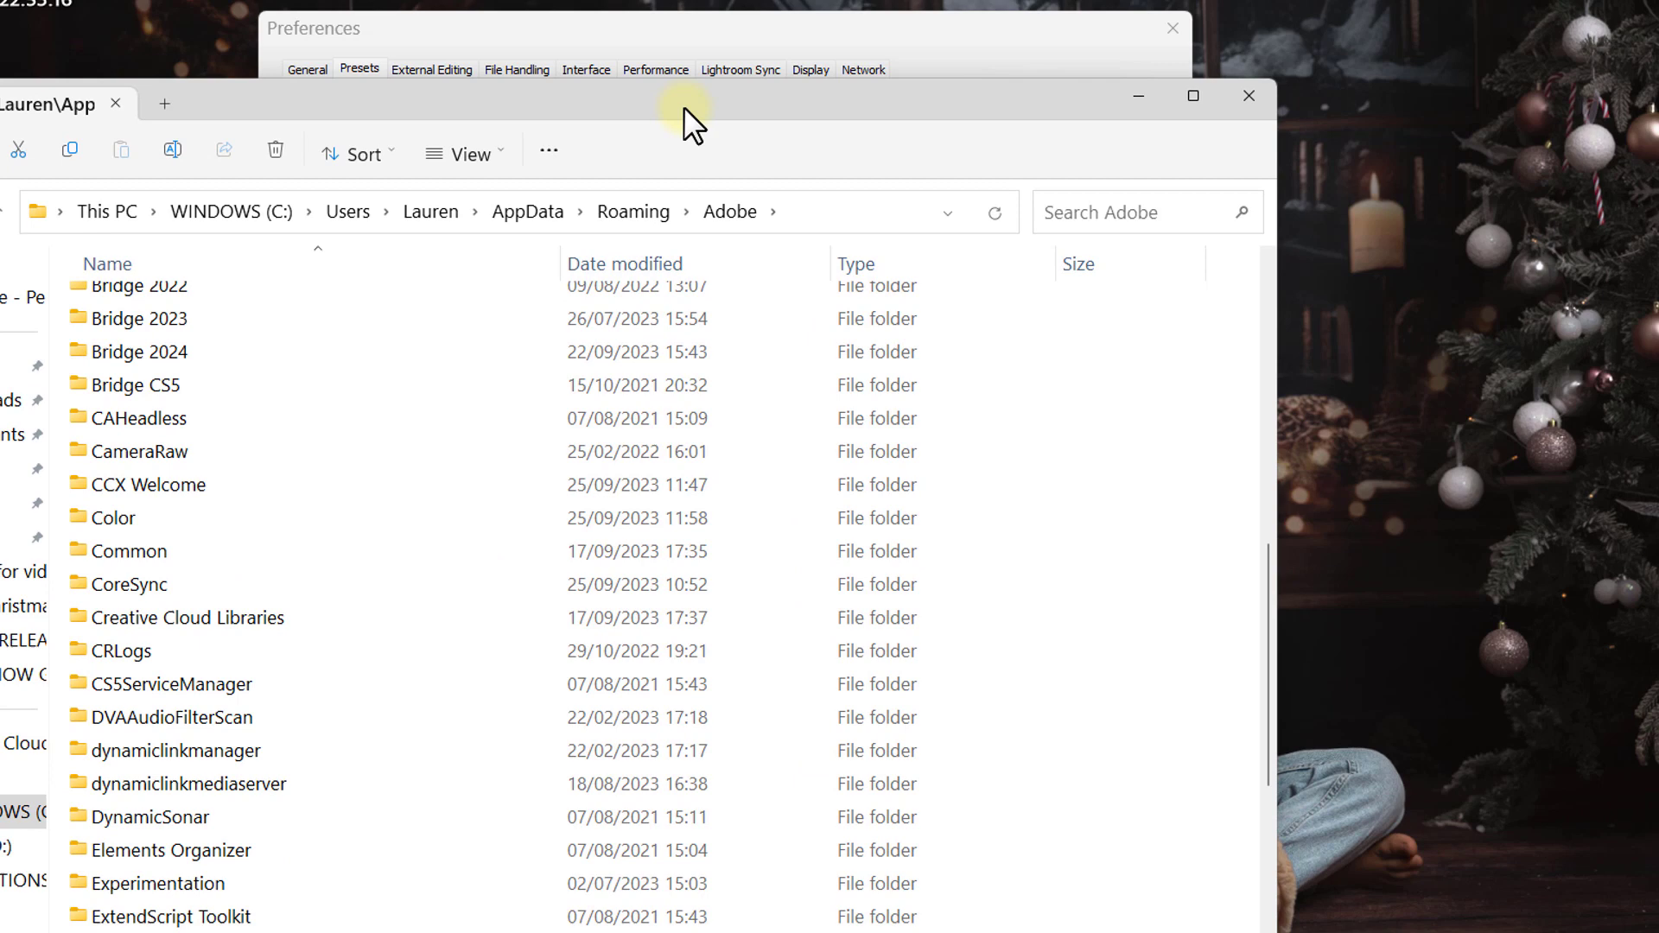
pyautogui.scroll(4, 485, 708)
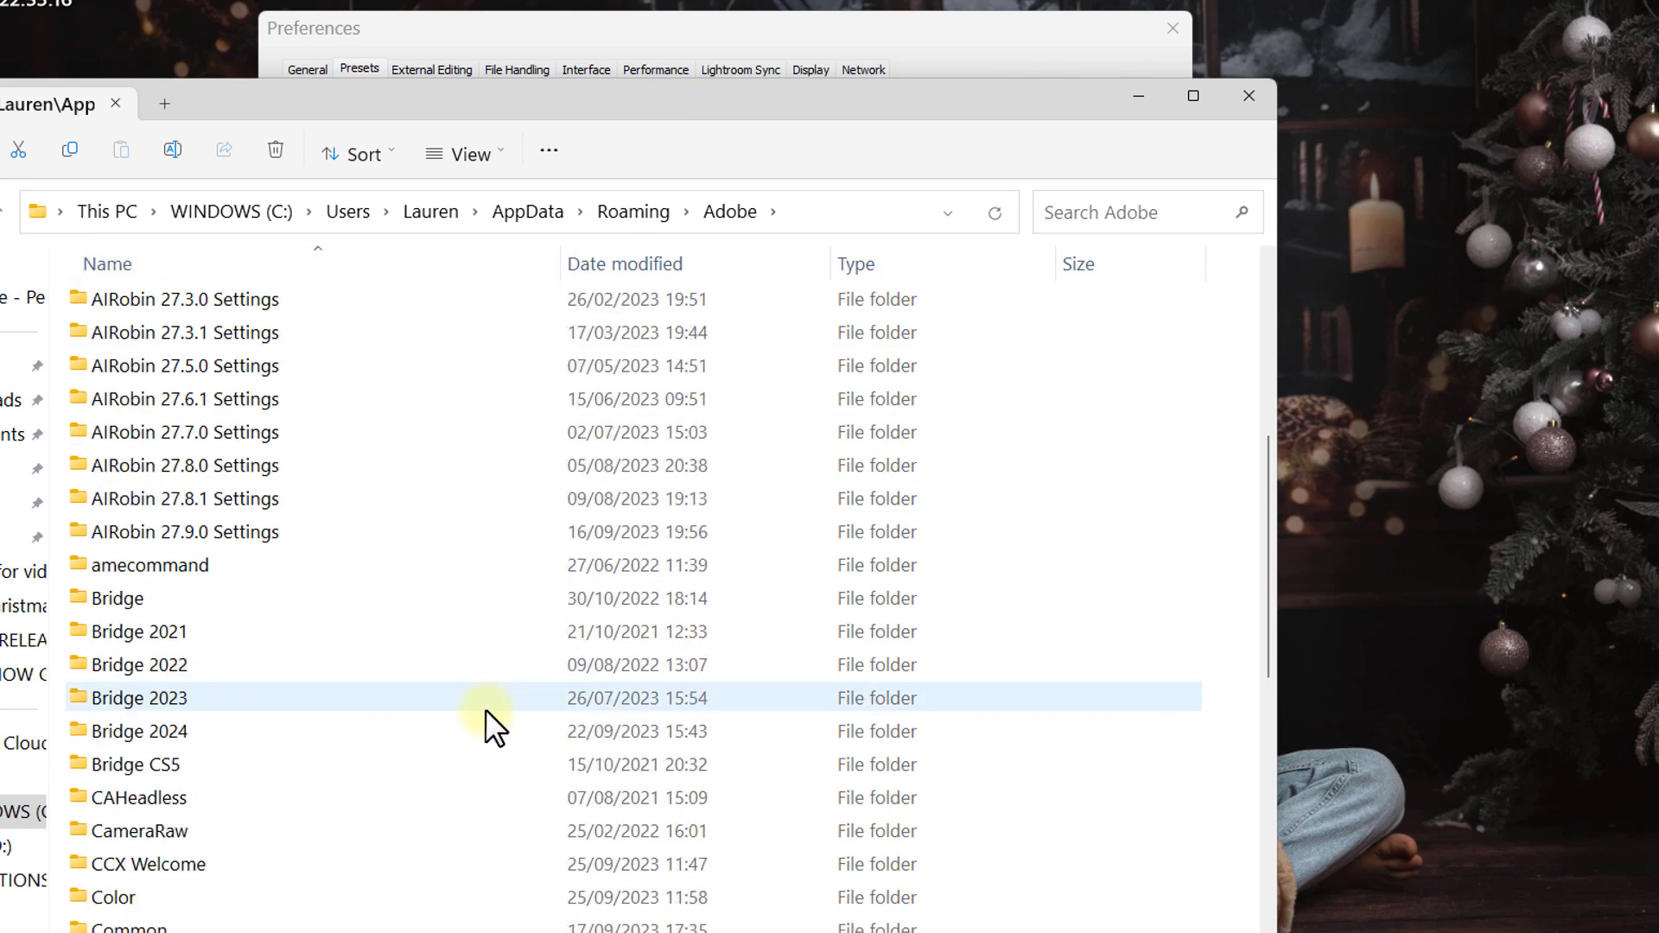
pyautogui.scroll(-1, 485, 708)
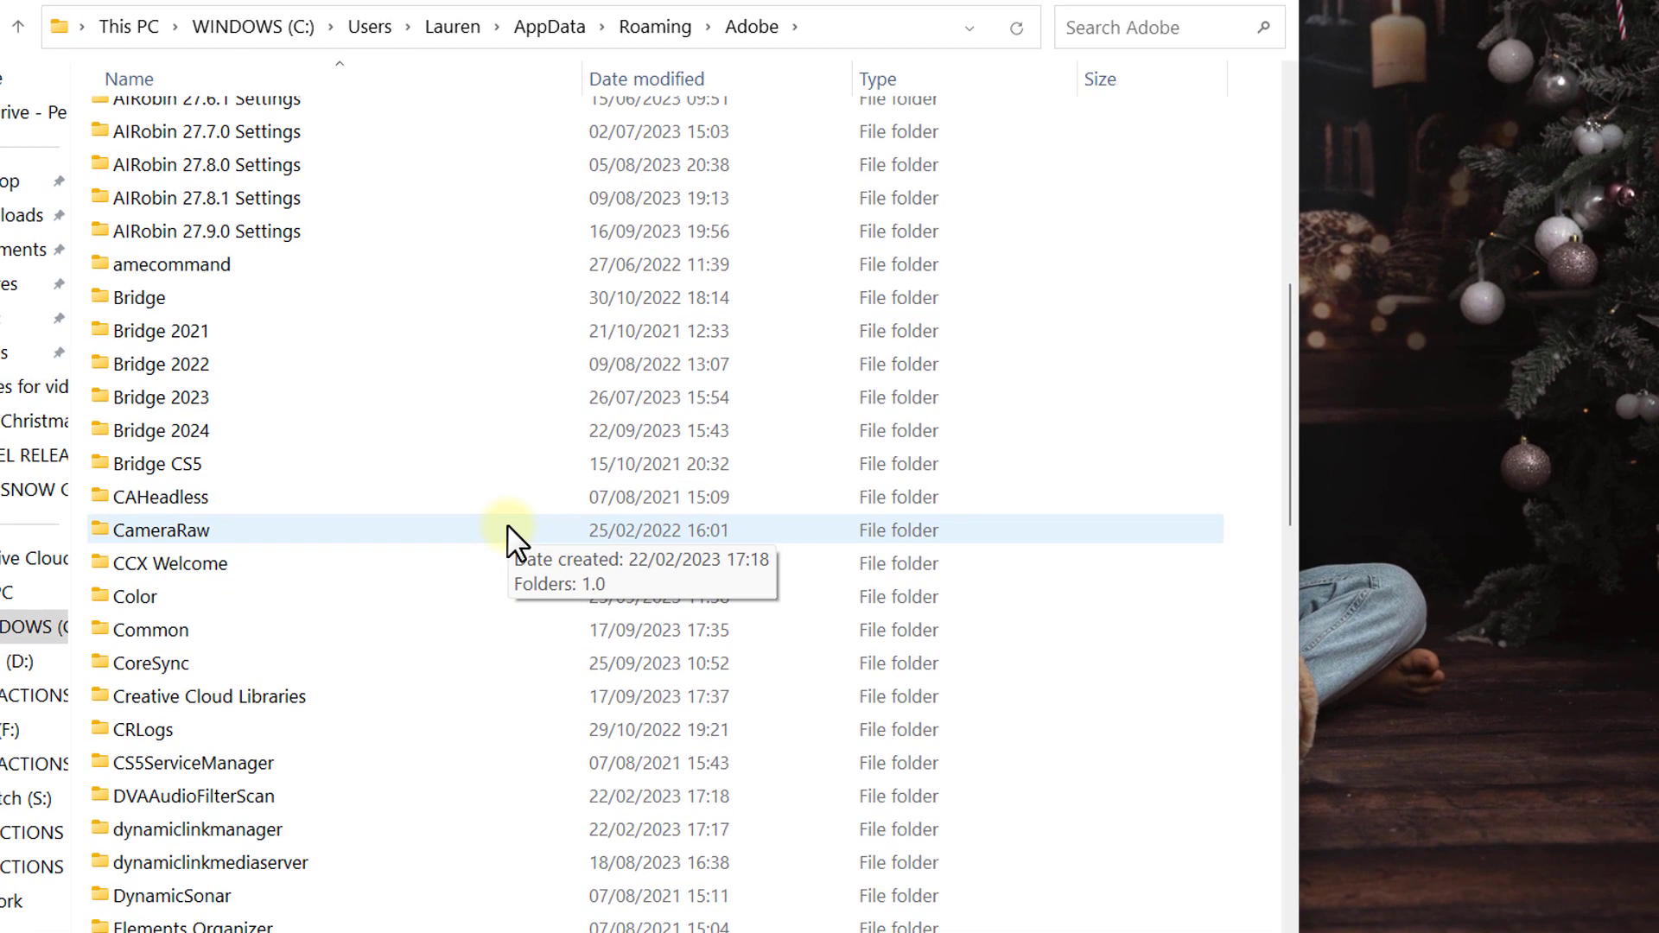
pyautogui.scroll(-5, 507, 523)
pyautogui.scroll(-1, 507, 530)
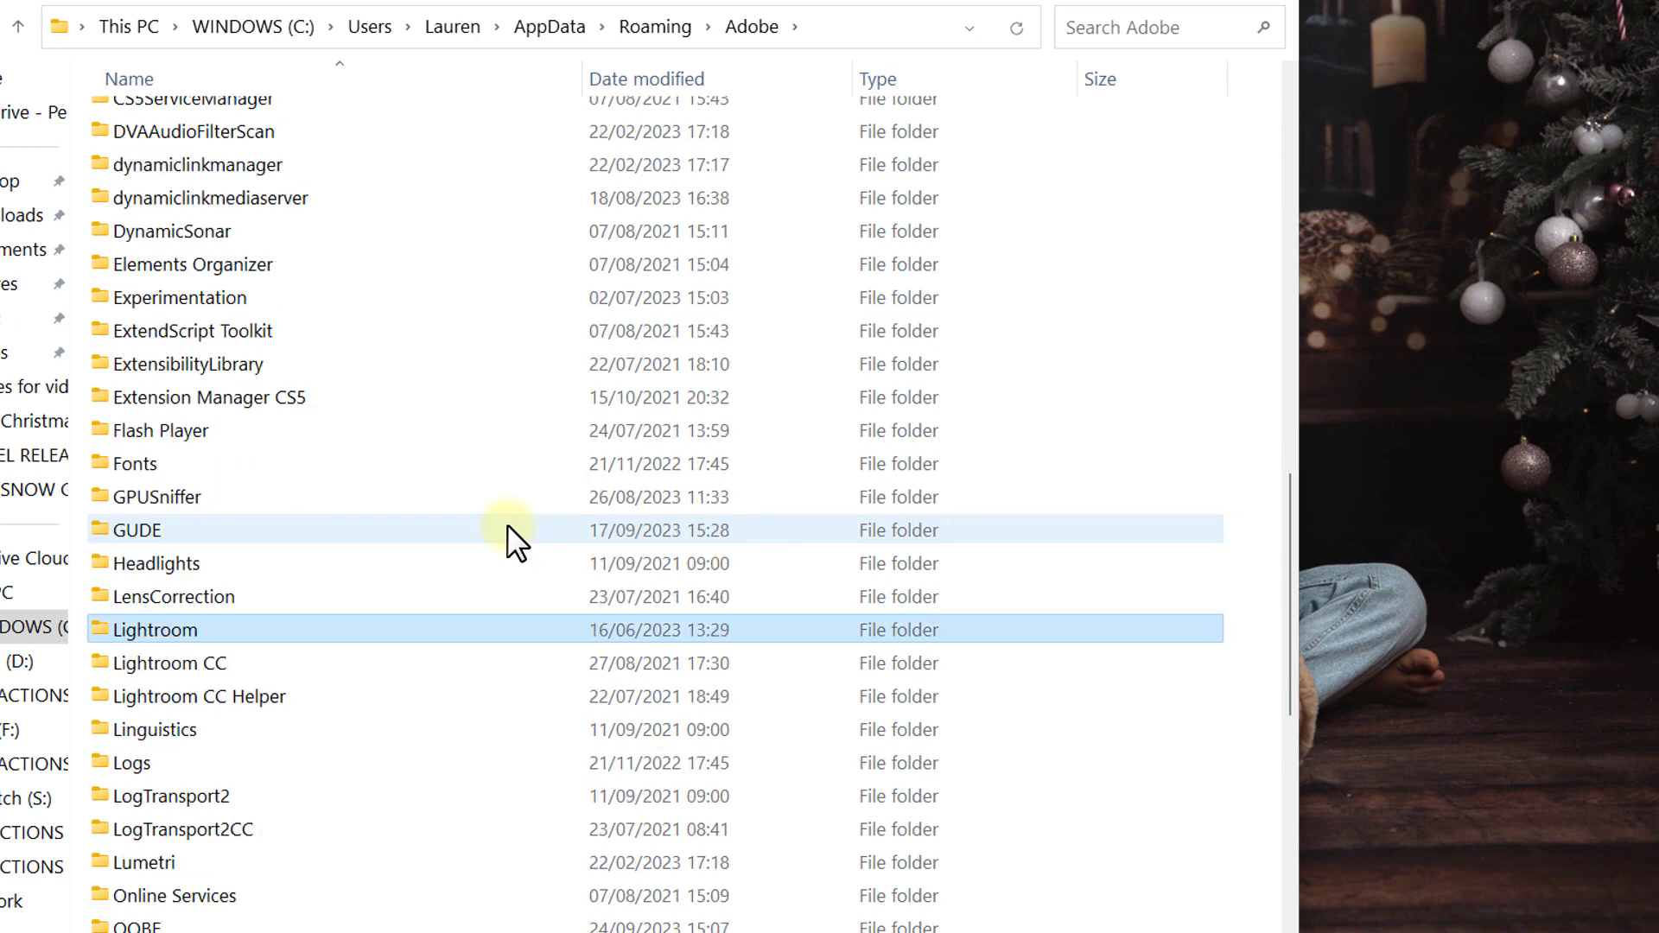
pyautogui.doubleClick(174, 631)
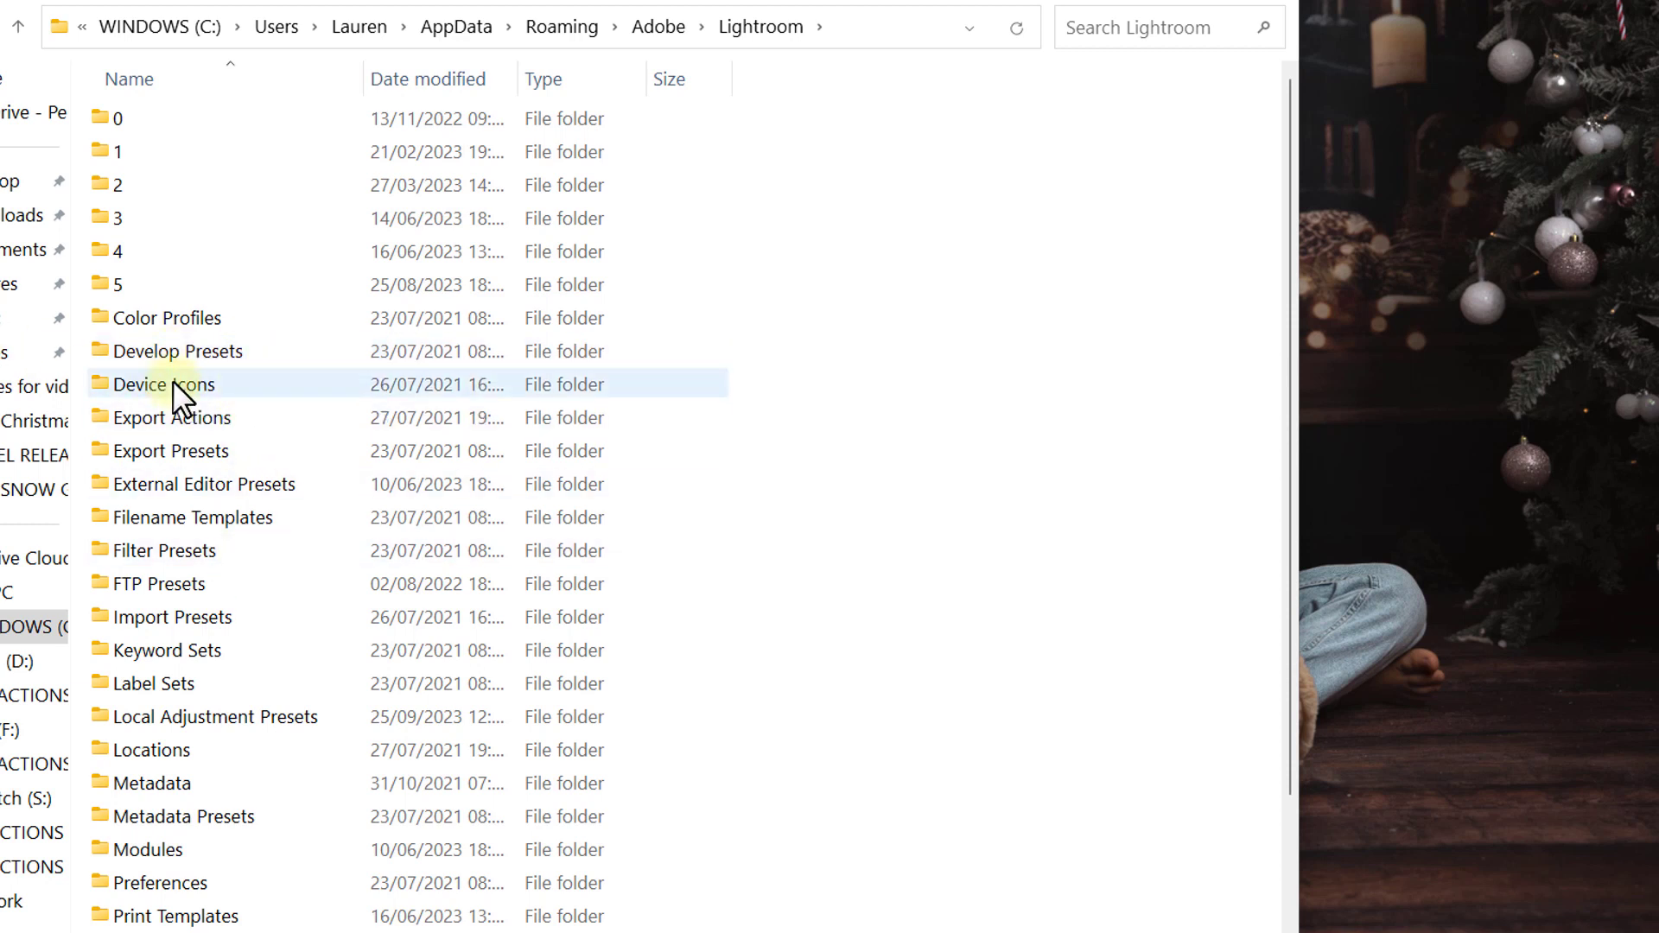
# Open the Local Adjustment Presets folder inside the Lightroom settings folder.
pyautogui.click(165, 723)
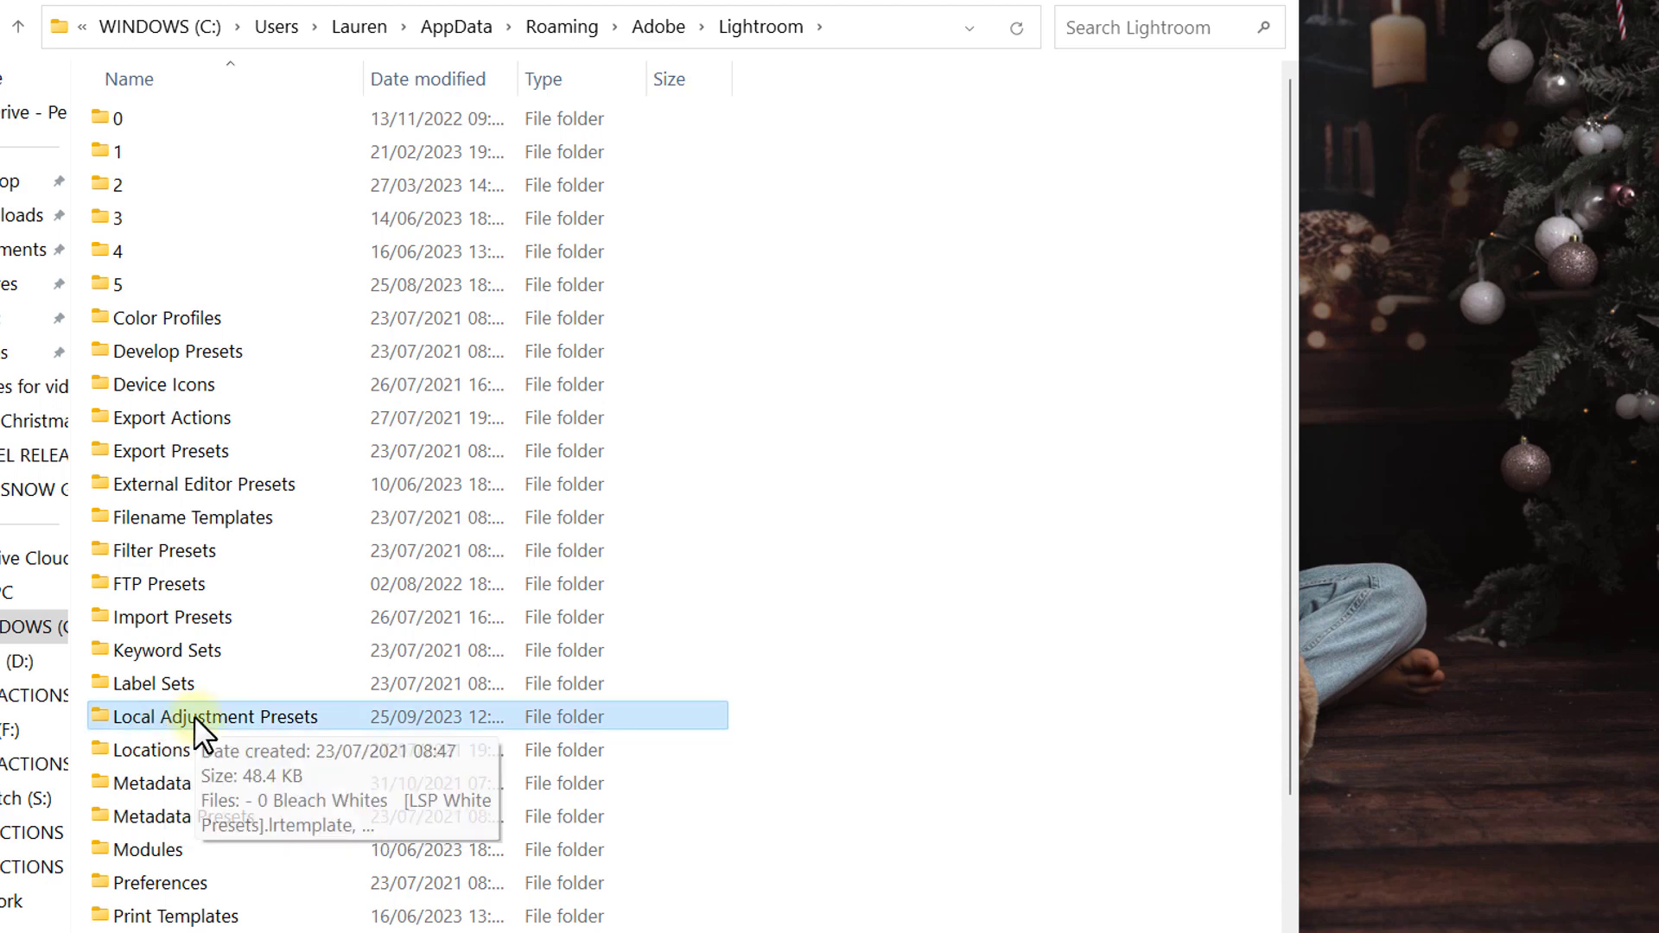
pyautogui.doubleClick(194, 716)
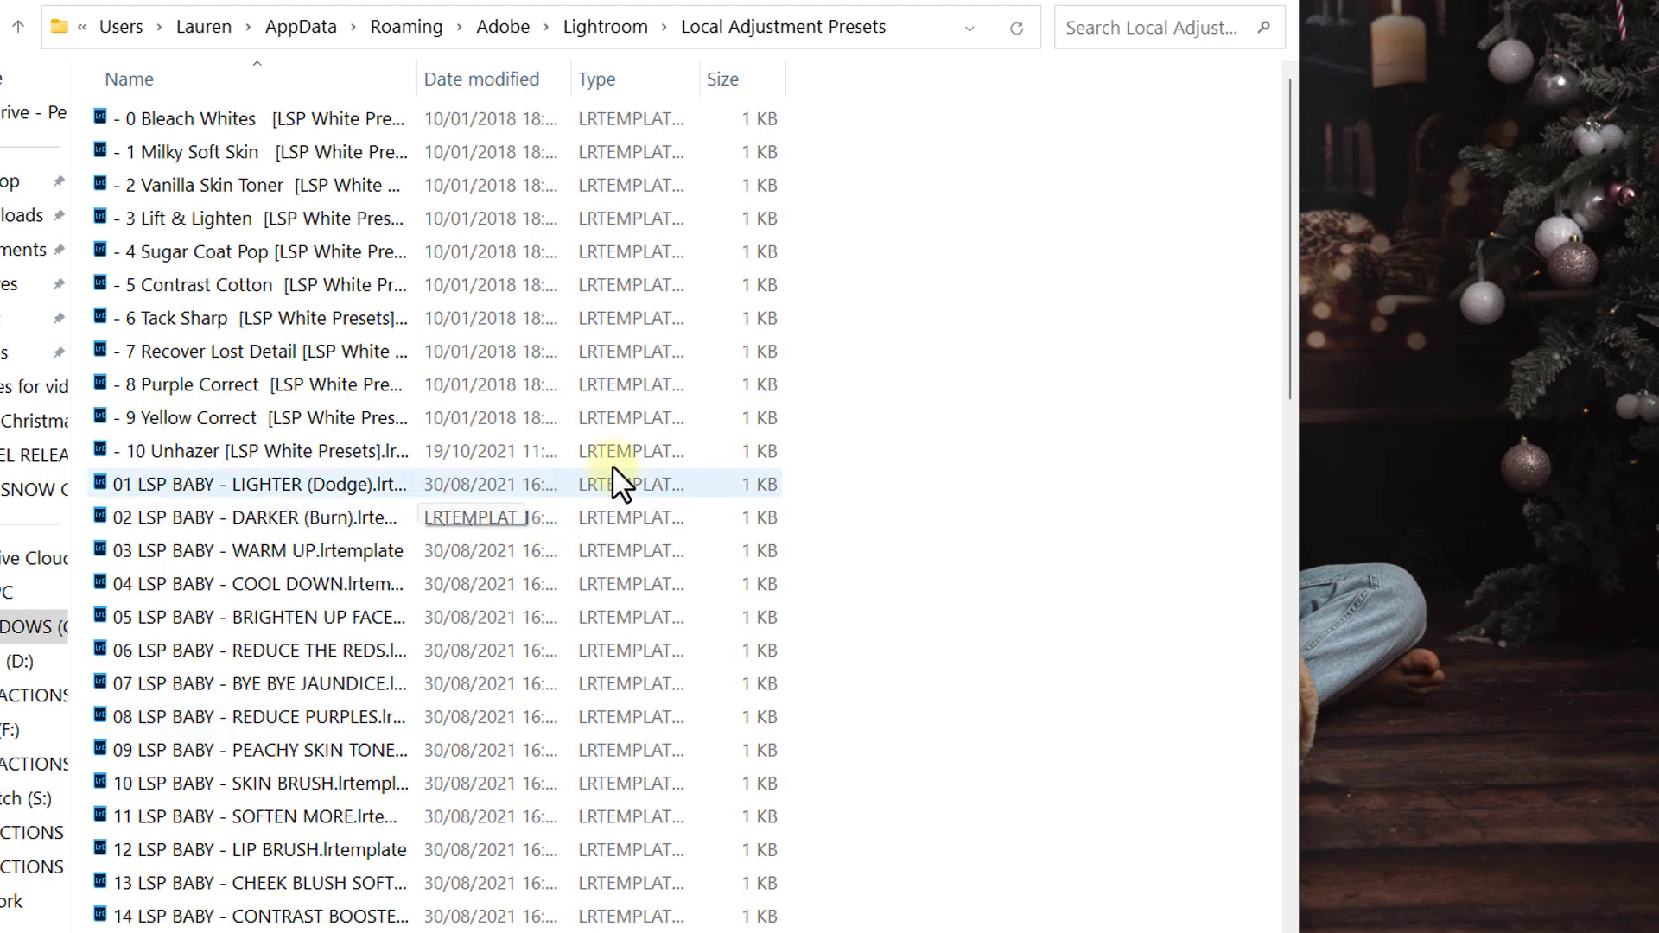
pyautogui.scroll(-6, 613, 460)
pyautogui.scroll(-7, 613, 460)
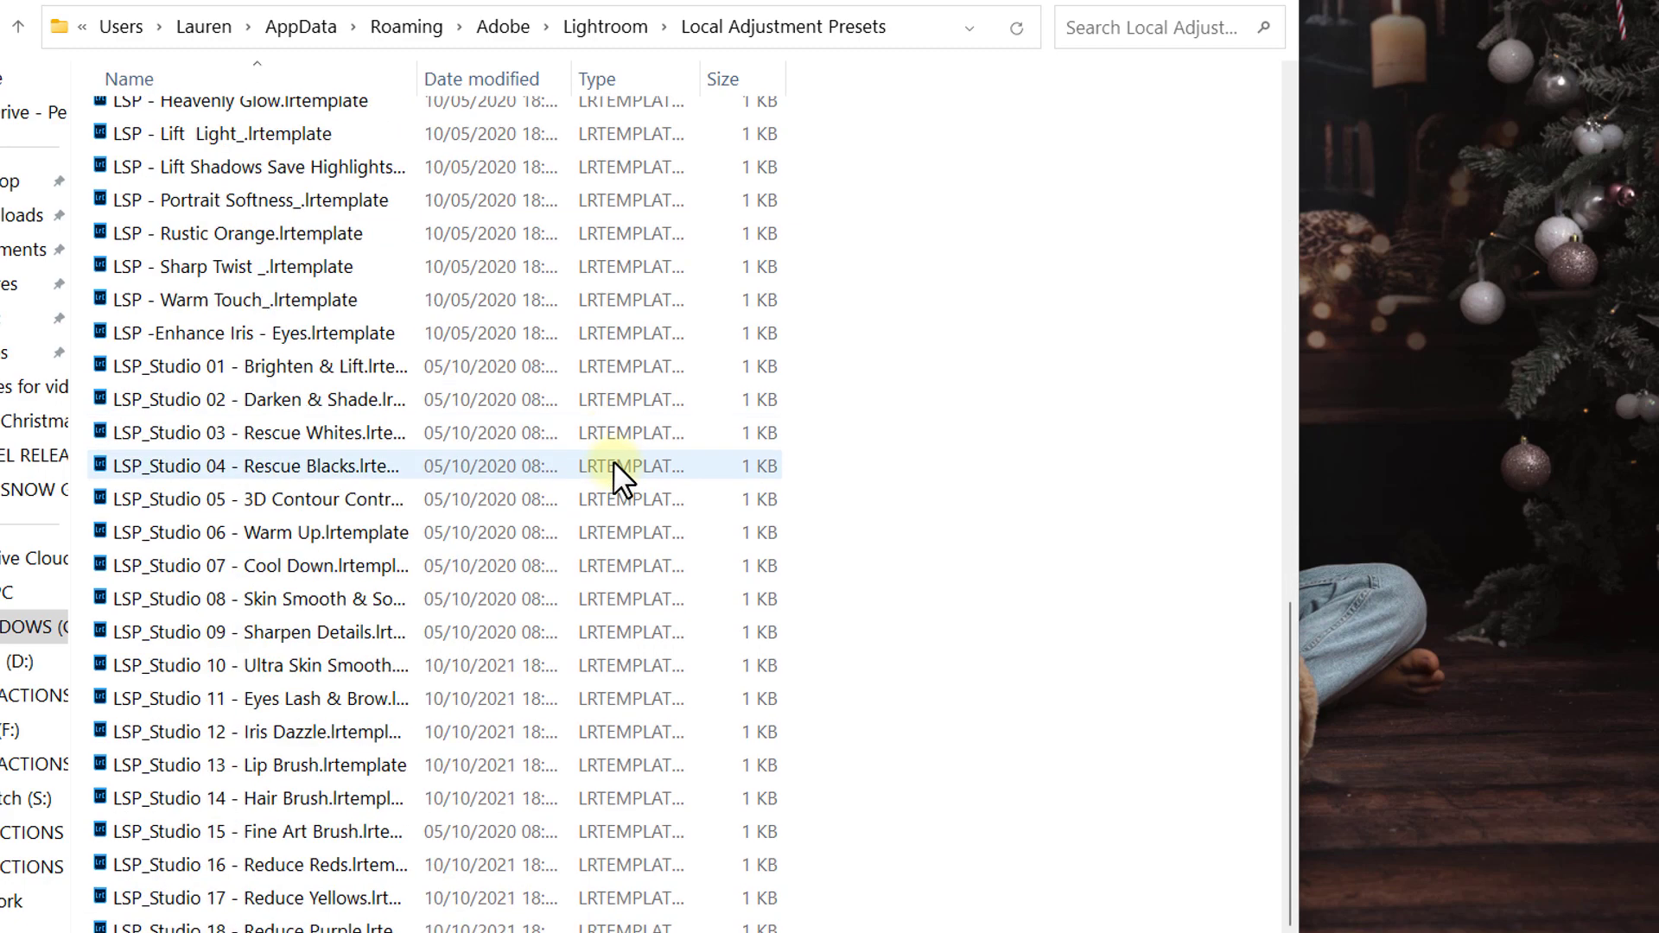
pyautogui.scroll(13, 613, 459)
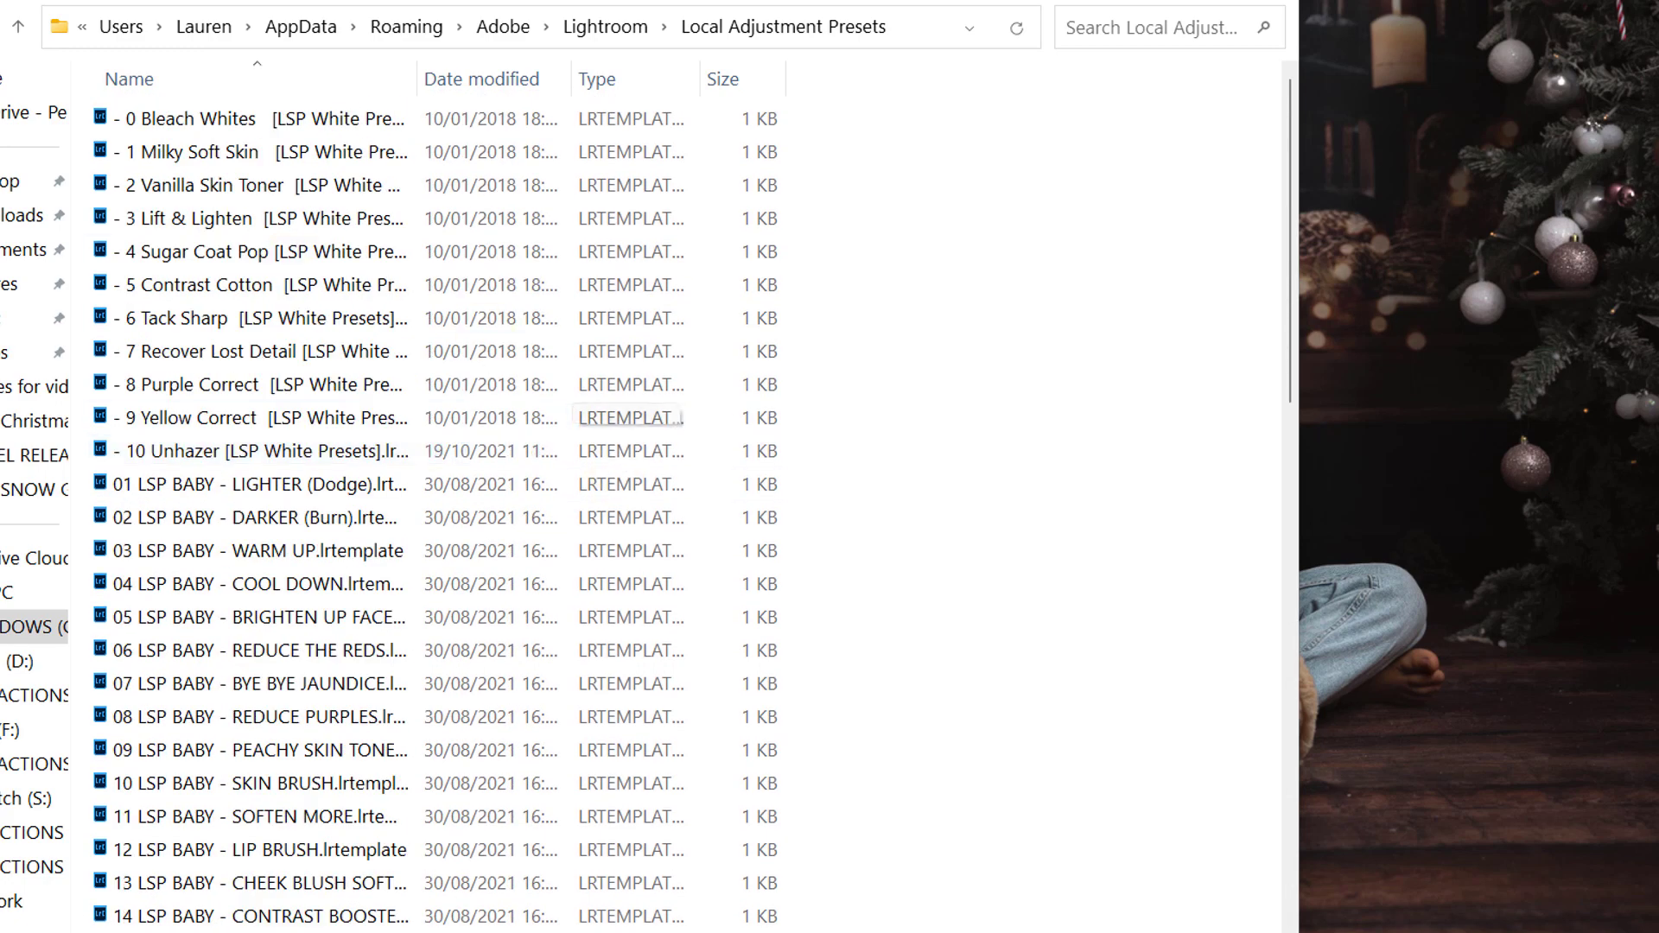
# Copy the Glow Brush preset file from Downloads into Local Adjustment Presets and close the folder.
pyautogui.moveTo(739, 252); pyautogui.dragTo(1245, 0)
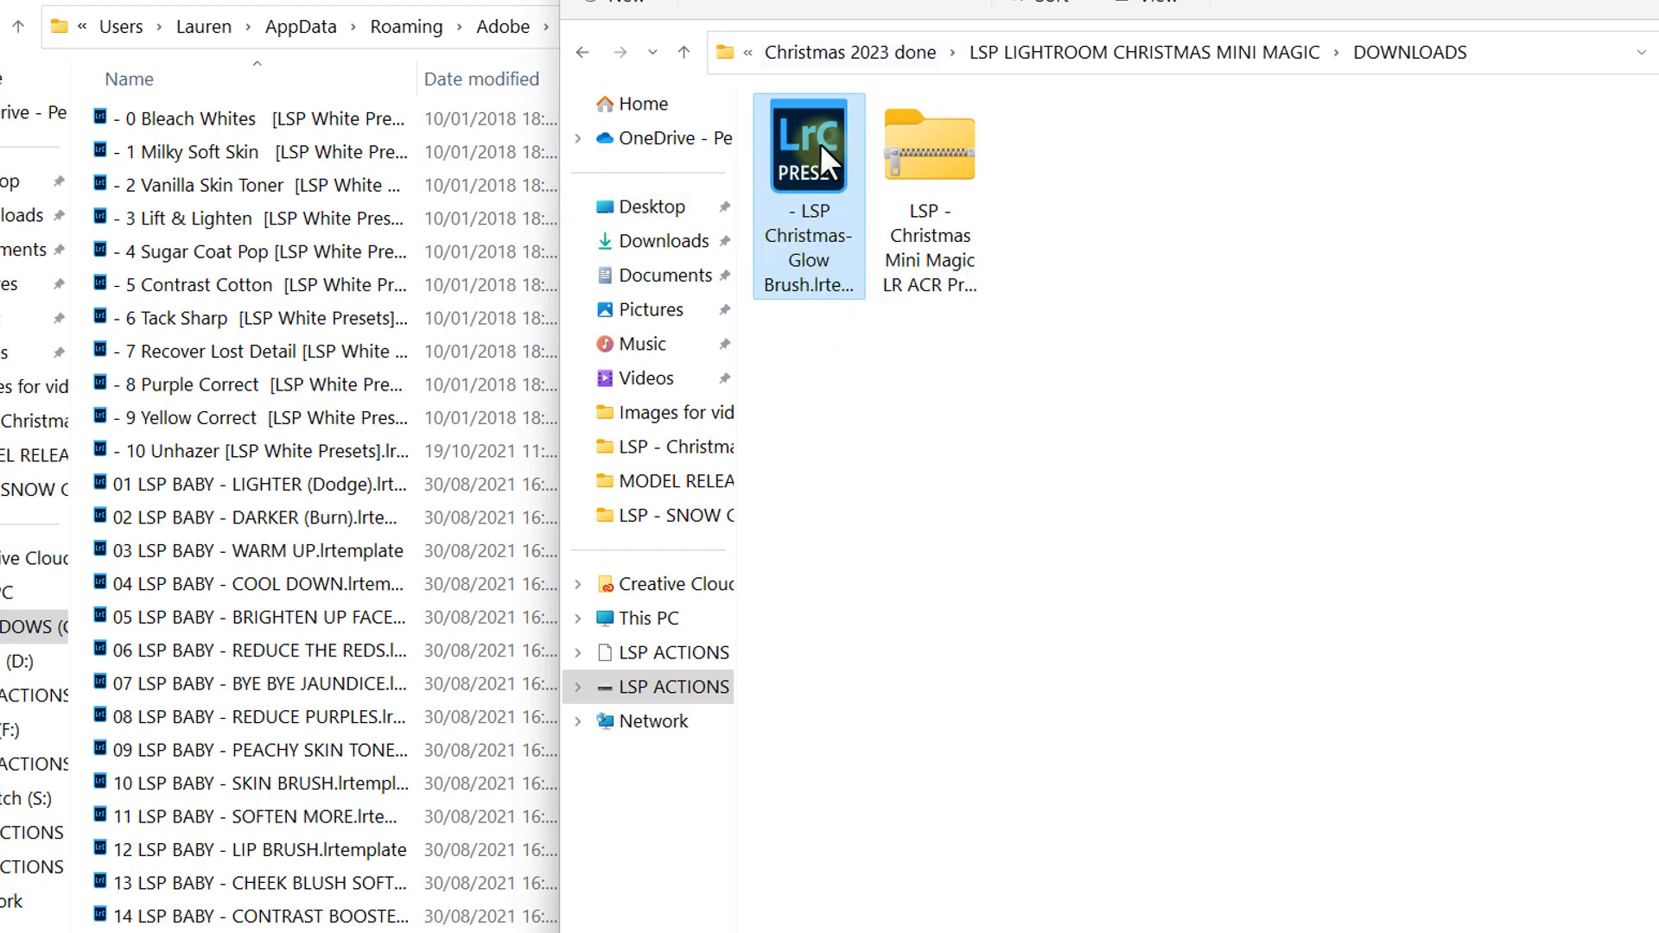
pyautogui.moveTo(820, 144); pyautogui.dragTo(412, 240)
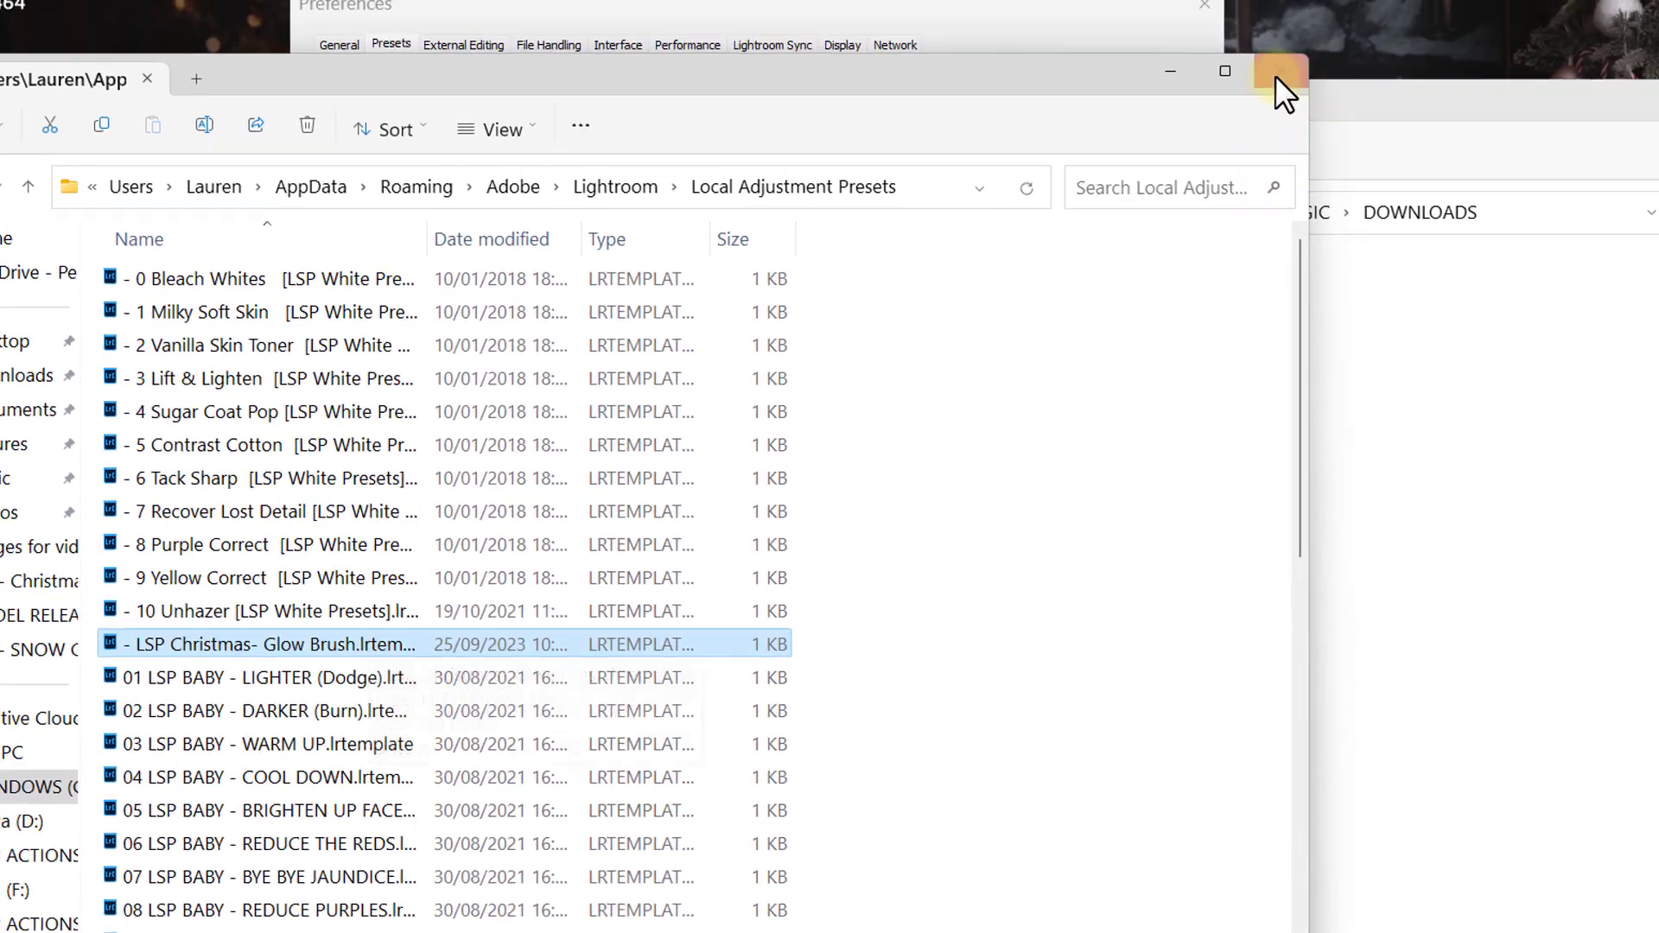
pyautogui.click(1274, 74)
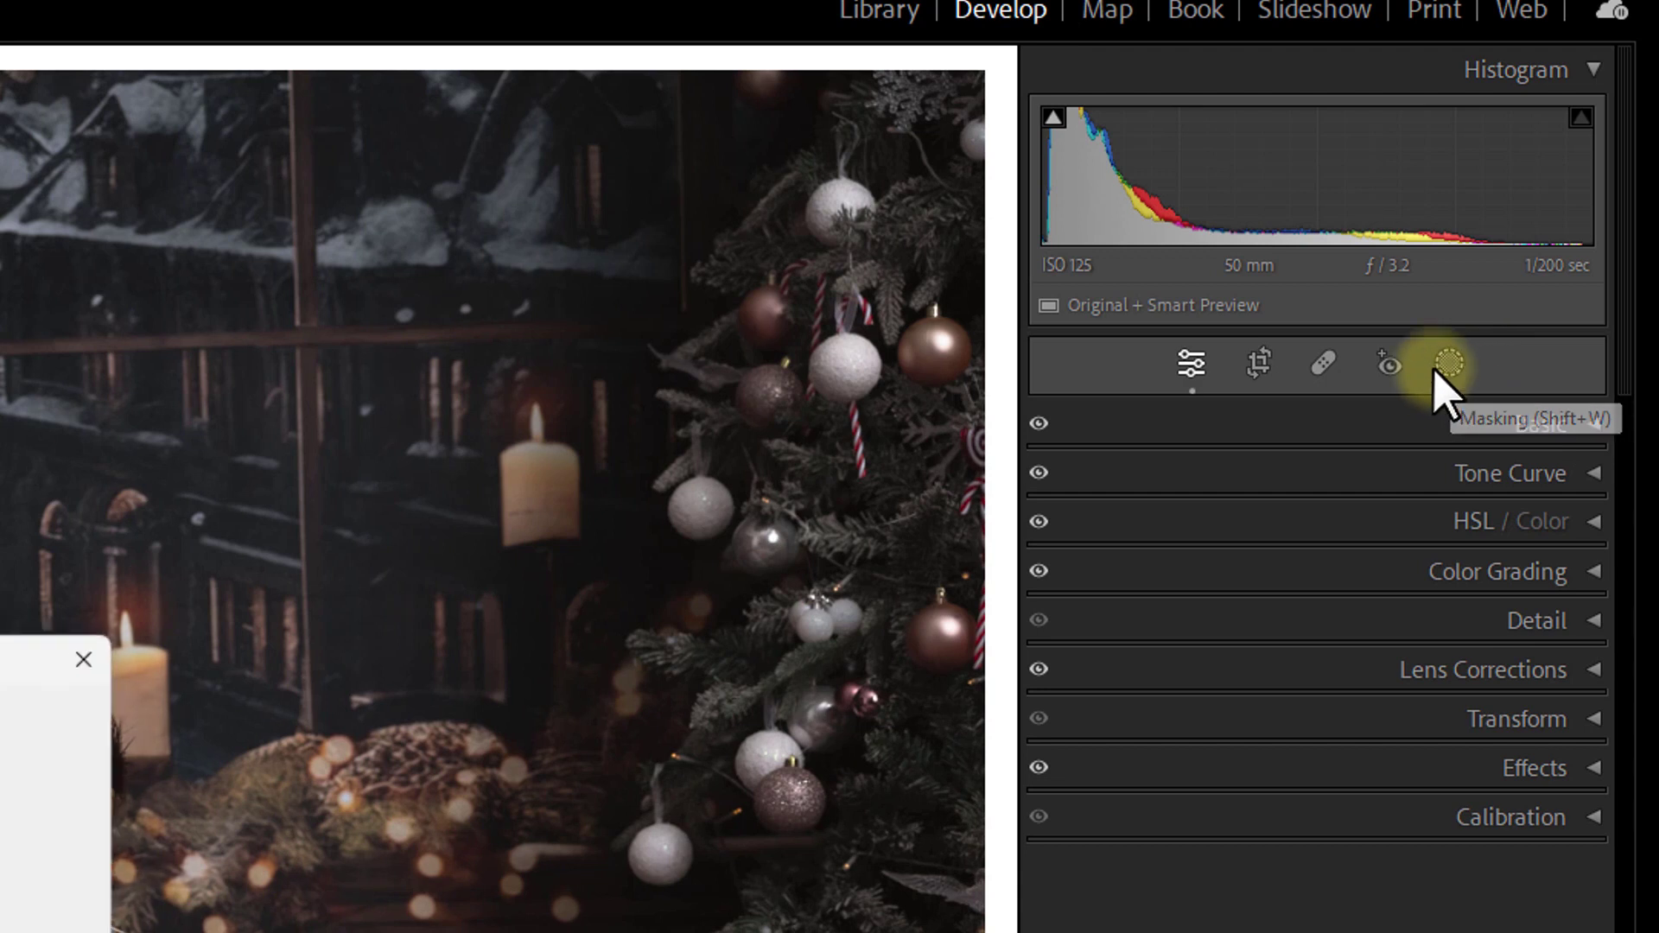
# Close the notification popup covering the boy at the photo's bottom-left.
pyautogui.click(90, 657)
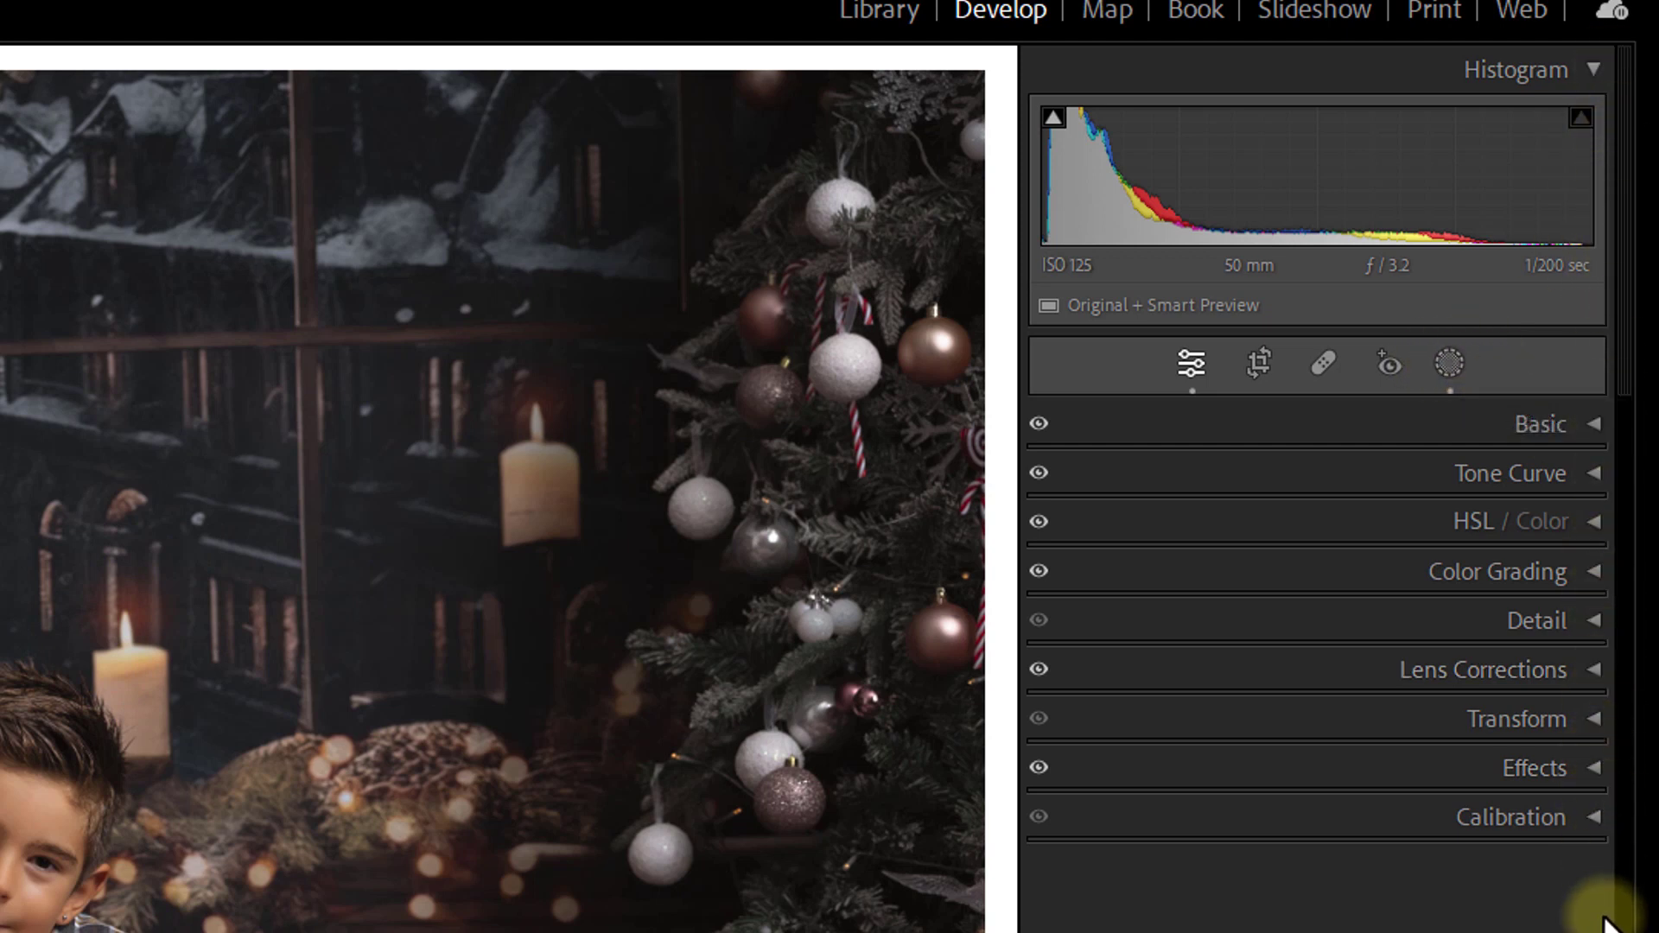
# Open Masking and expand the Masks panel showing the children and faces masks.
pyautogui.click(1451, 364)
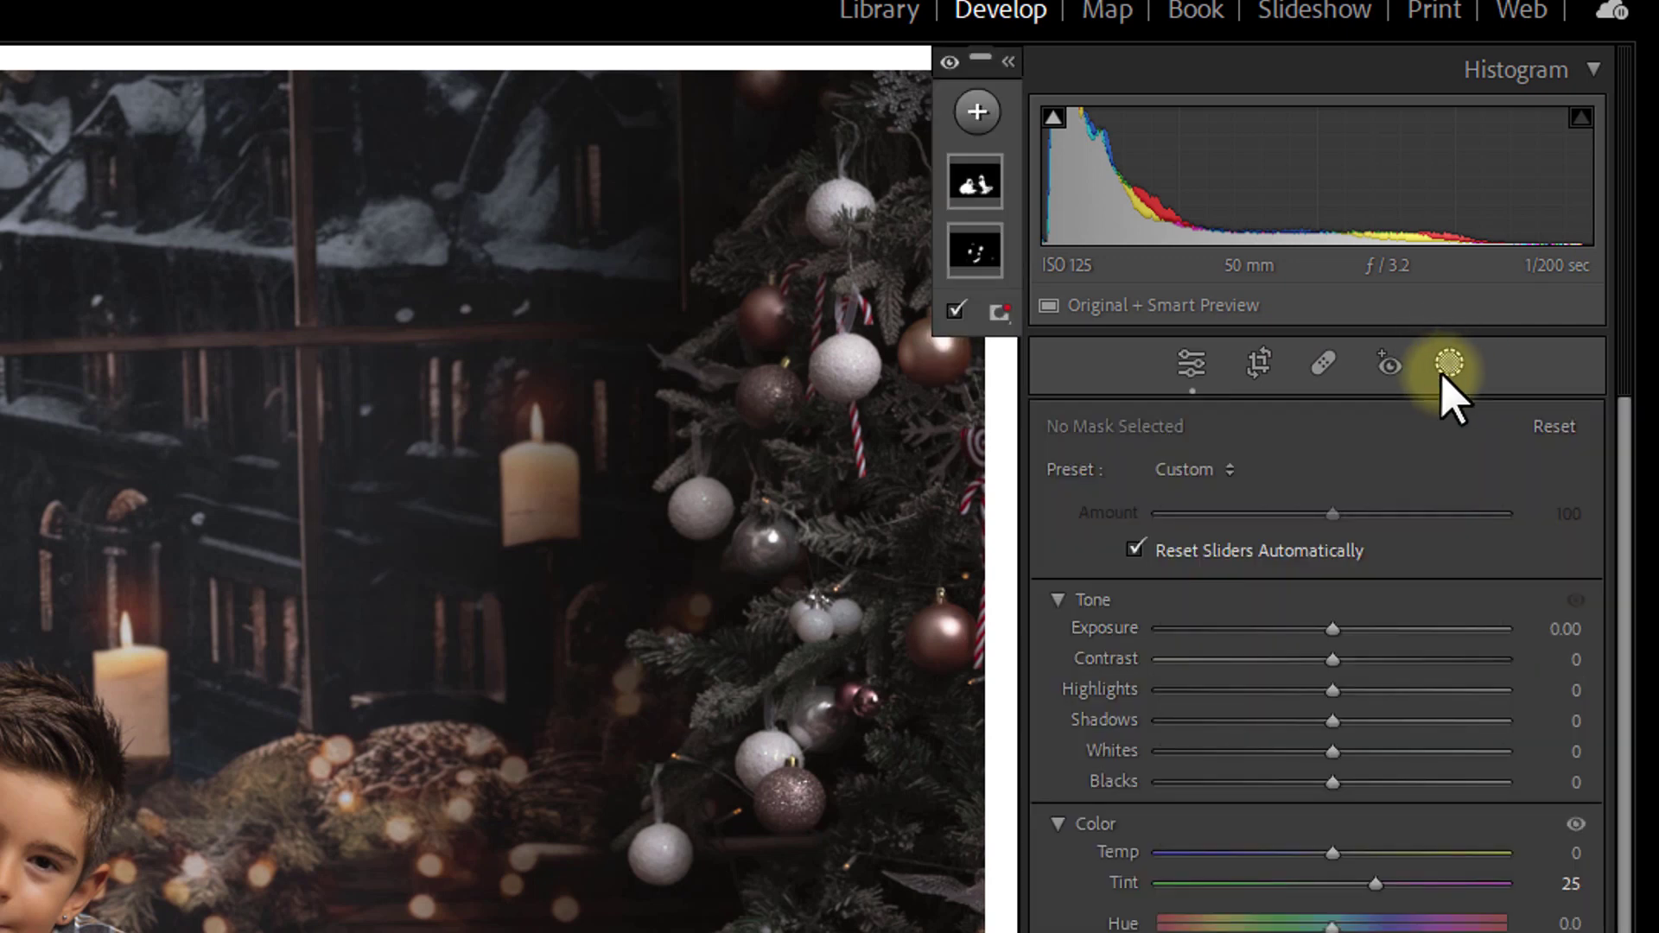
pyautogui.click(1010, 60)
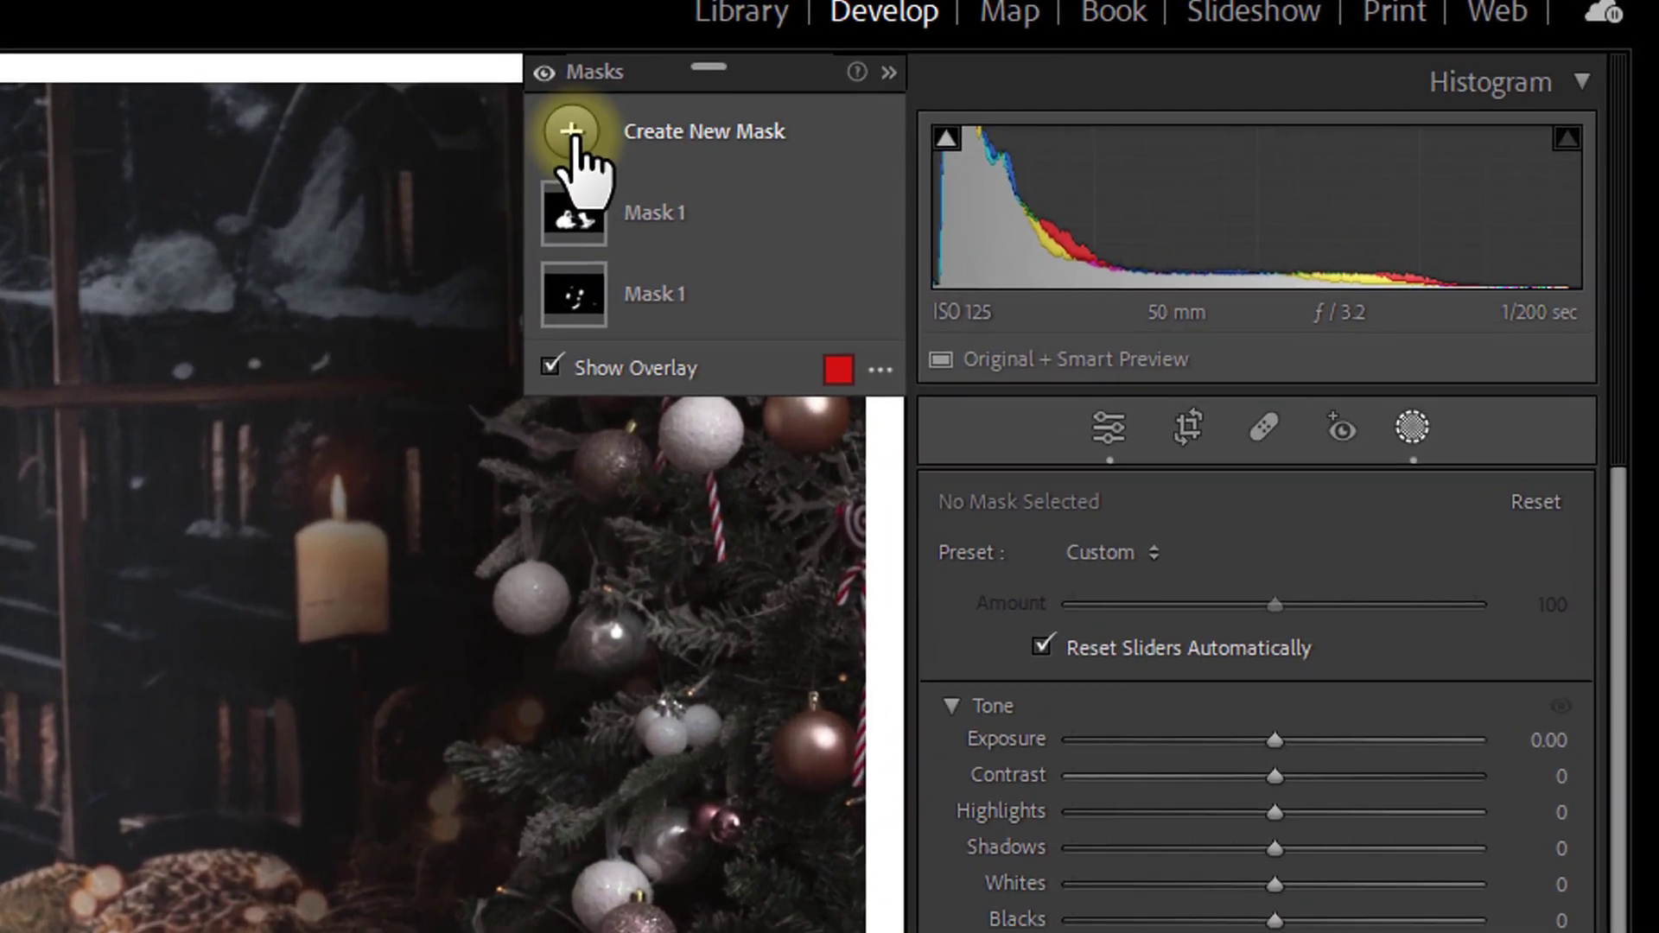
# Create a new Brush mask using the '* LSP Christmas: Glow Brush' preset (Exposure 4.00).
pyautogui.click(715, 114)
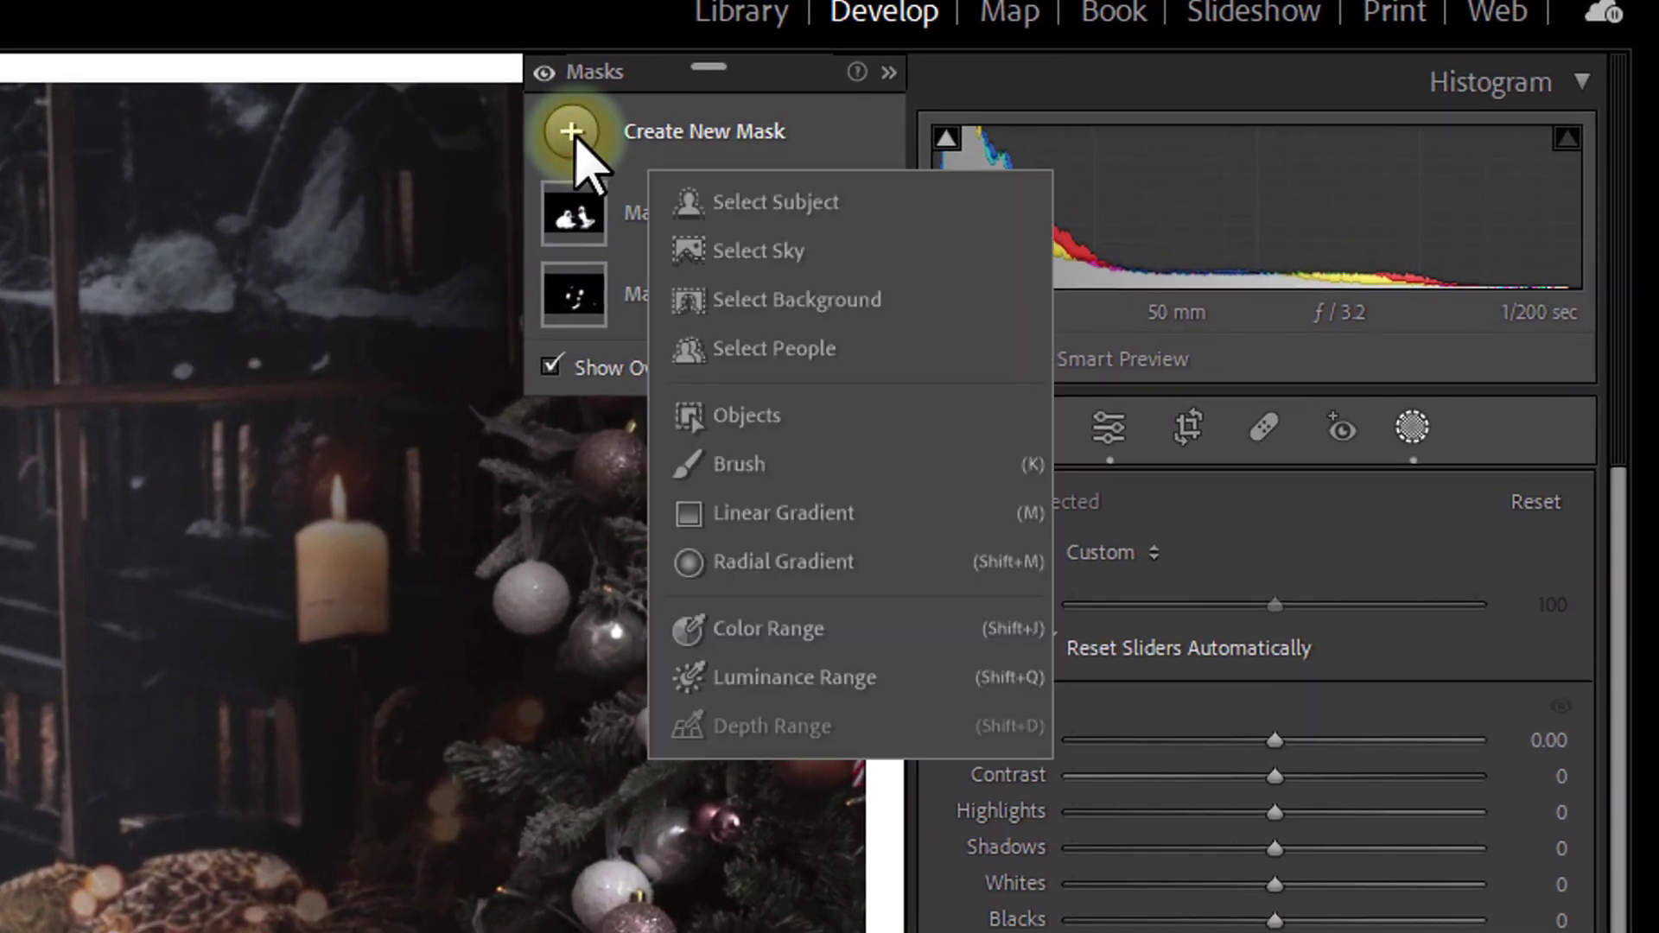
pyautogui.click(733, 467)
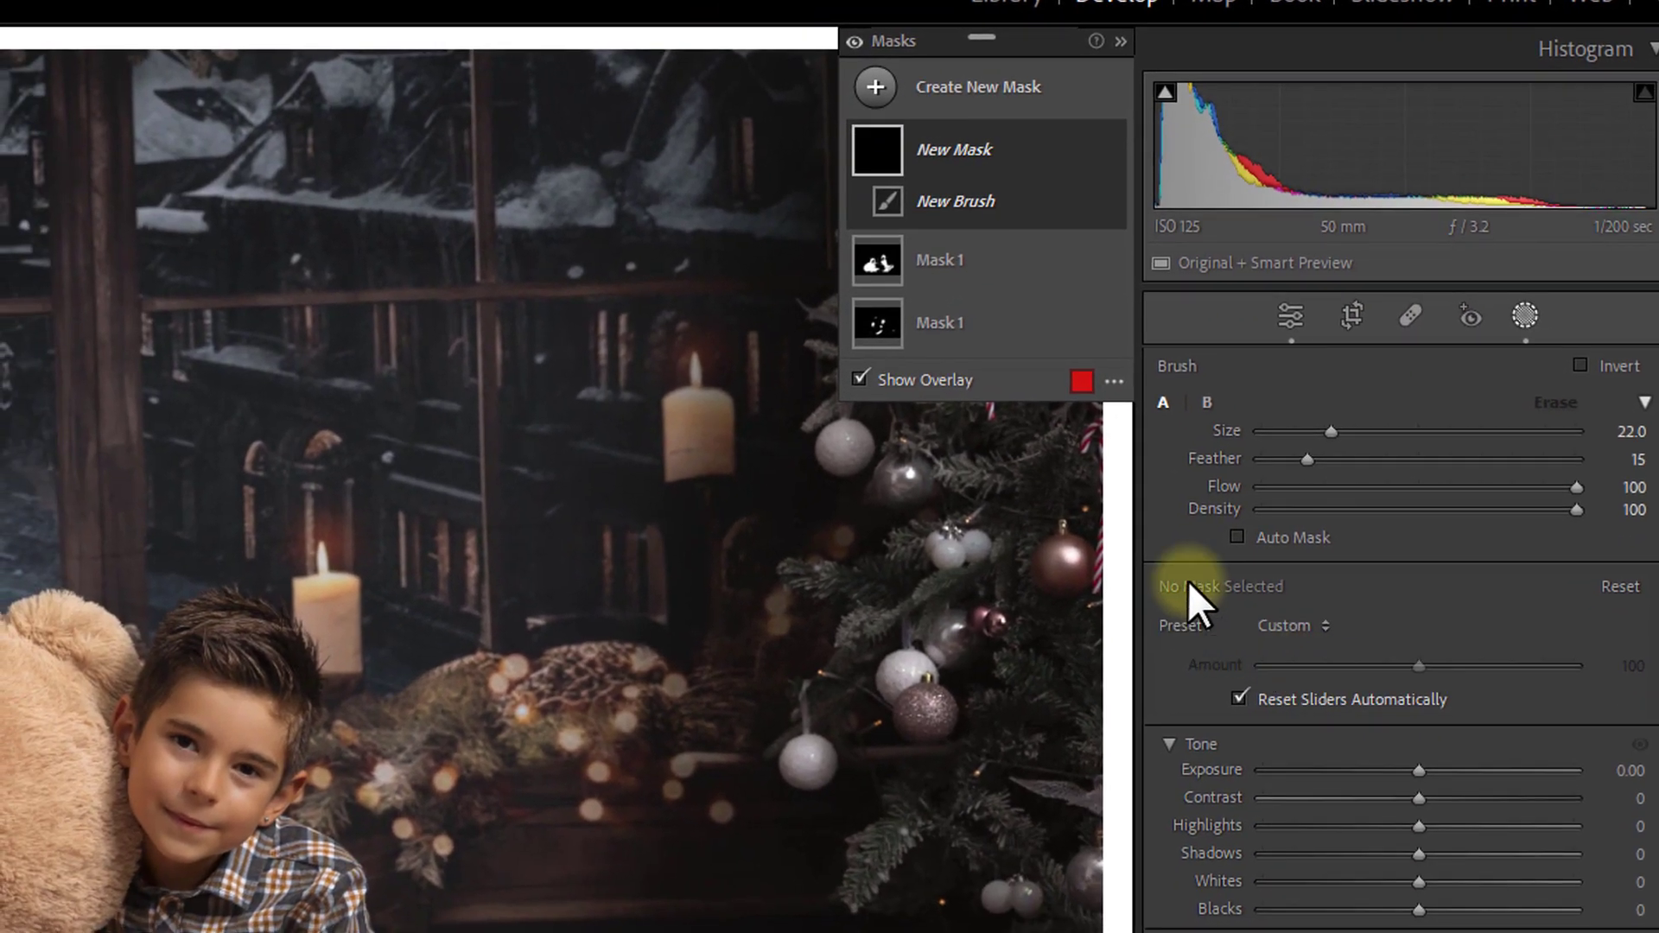
pyautogui.click(1306, 627)
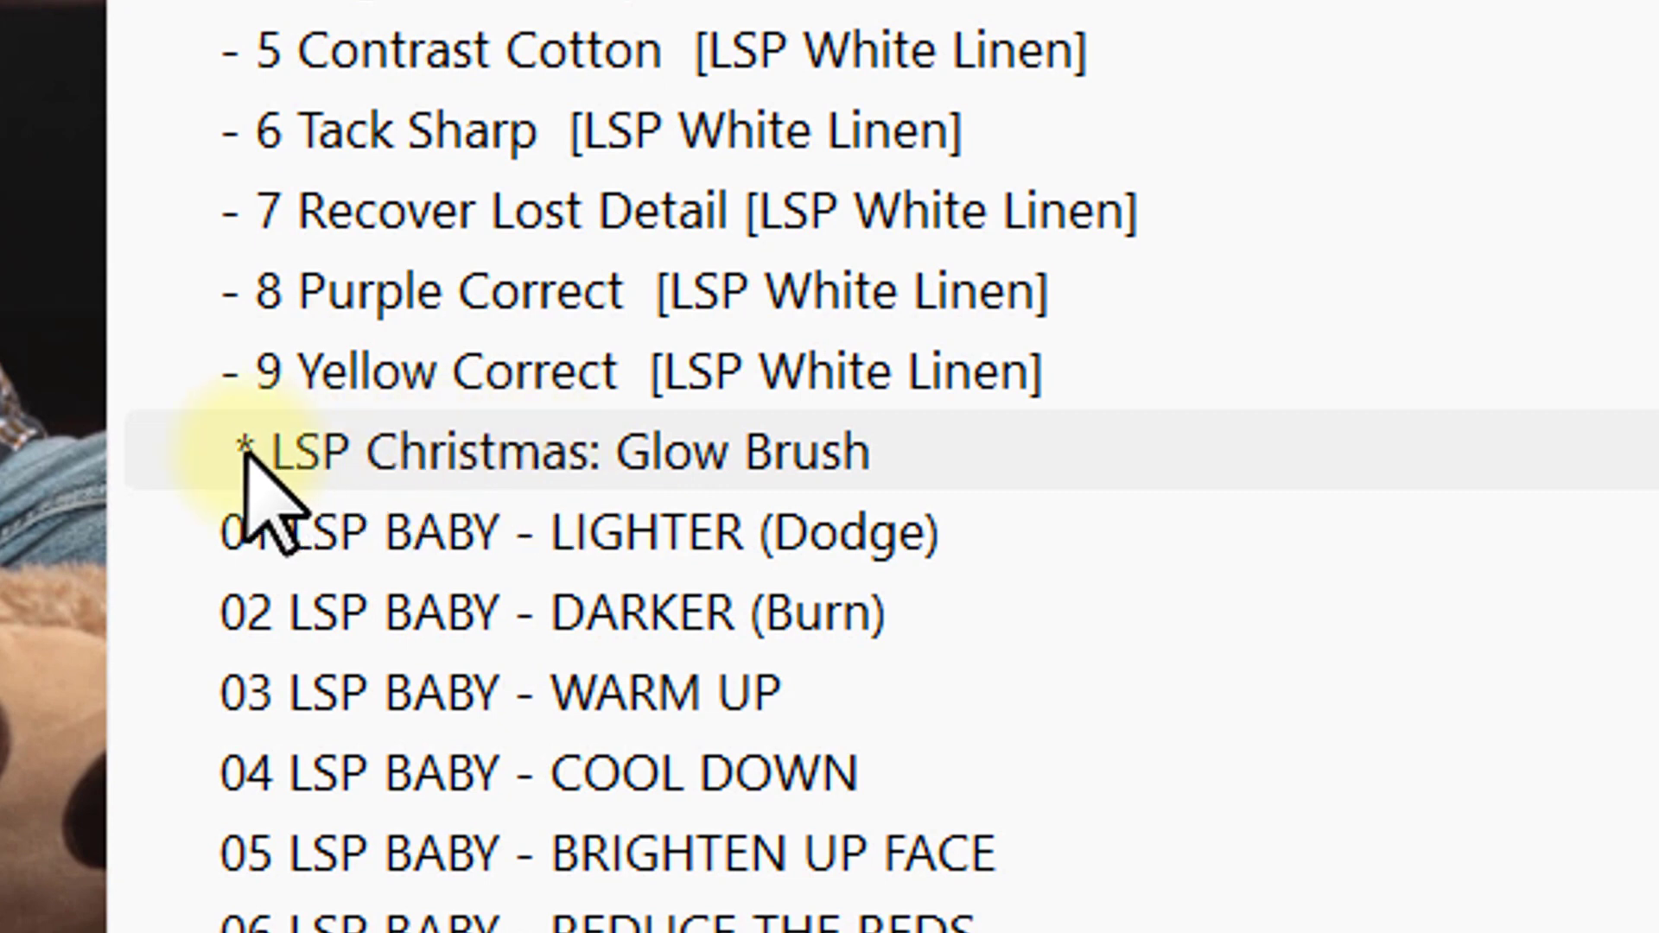
pyautogui.click(351, 463)
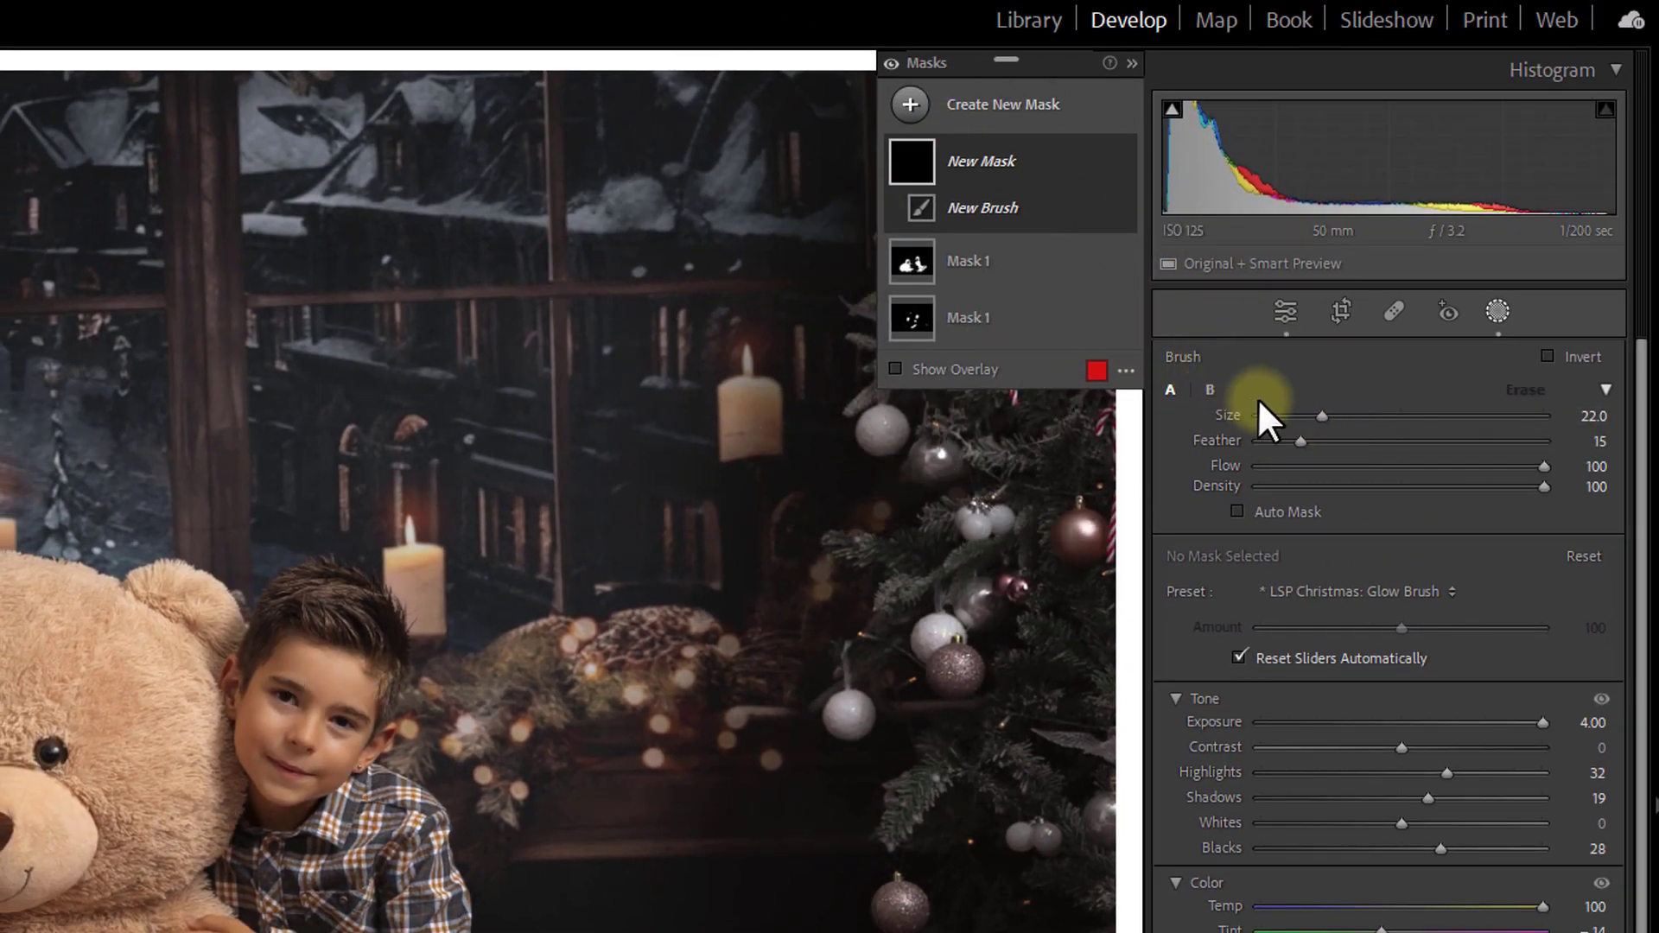
# Set the glow brush to Feather 100 and Flow 91, adjusting its size.
pyautogui.moveTo(1259, 402)
pyautogui.mouseDown()
pyautogui.moveTo(1429, 426)
pyautogui.moveTo(1309, 430)
pyautogui.moveTo(1391, 418)
pyautogui.moveTo(1329, 431)
pyautogui.moveTo(1370, 452)
pyautogui.moveTo(1556, 452)
pyautogui.moveTo(1270, 458)
pyautogui.moveTo(1486, 455)
pyautogui.mouseUp()
pyautogui.moveTo(1485, 454)
pyautogui.mouseDown()
pyautogui.moveTo(1540, 458)
pyautogui.moveTo(1448, 463)
pyautogui.moveTo(1547, 463)
pyautogui.moveTo(1393, 408)
pyautogui.moveTo(1541, 477)
pyautogui.moveTo(1463, 476)
pyautogui.mouseUp()
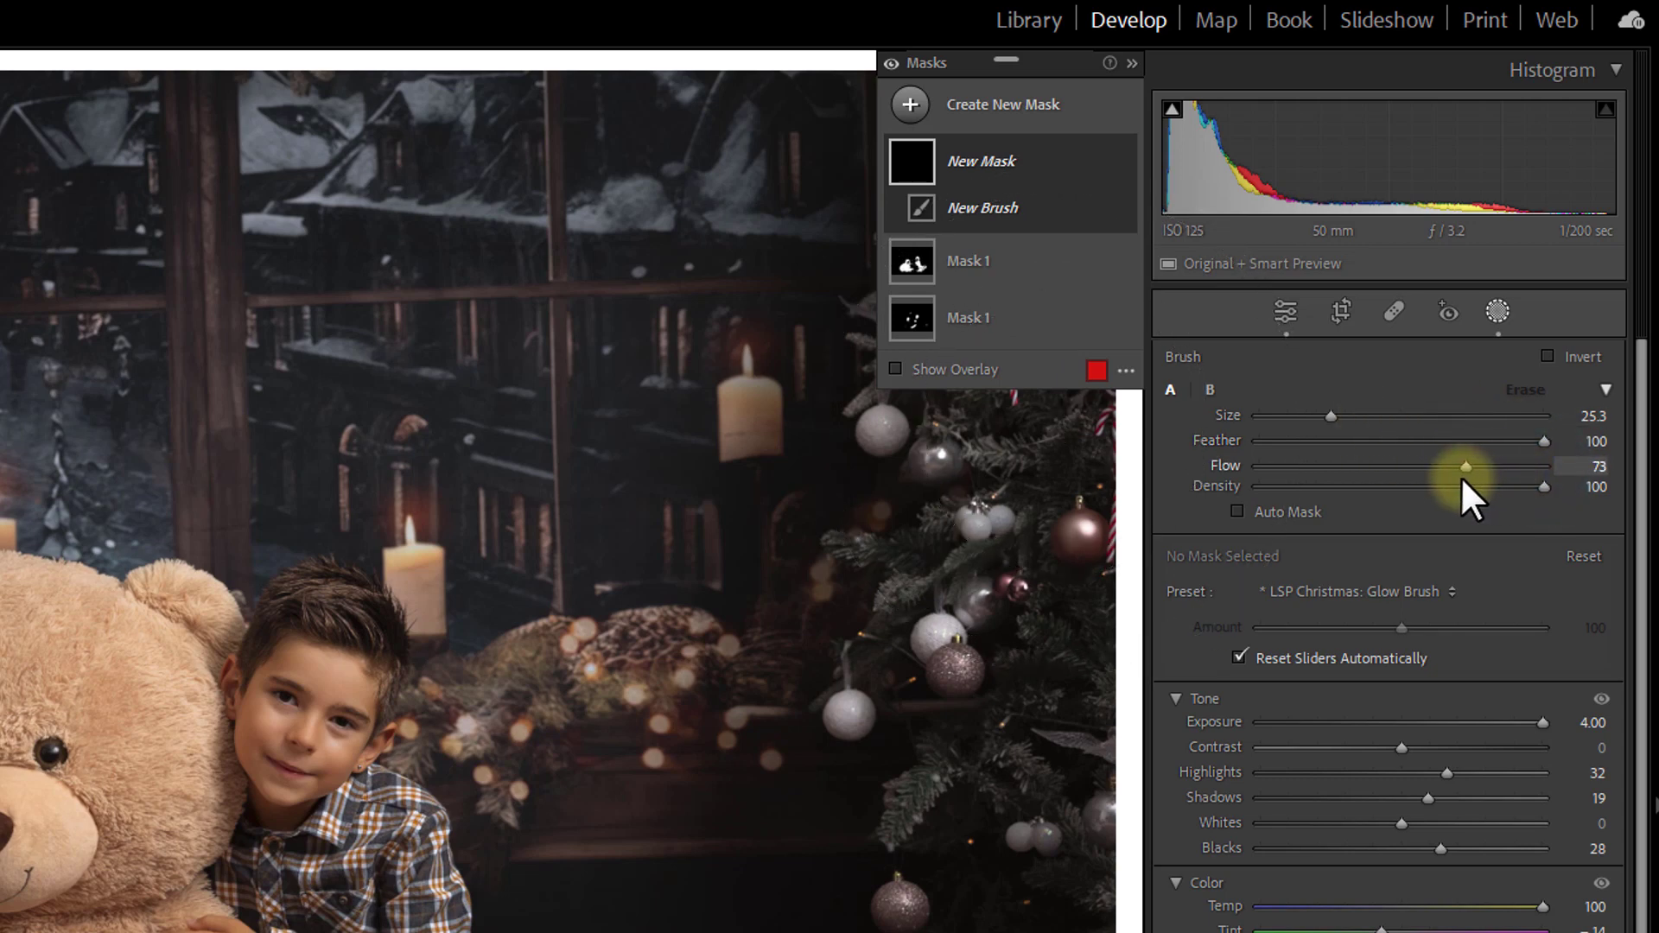
pyautogui.moveTo(1257, 476); pyautogui.dragTo(1518, 480)
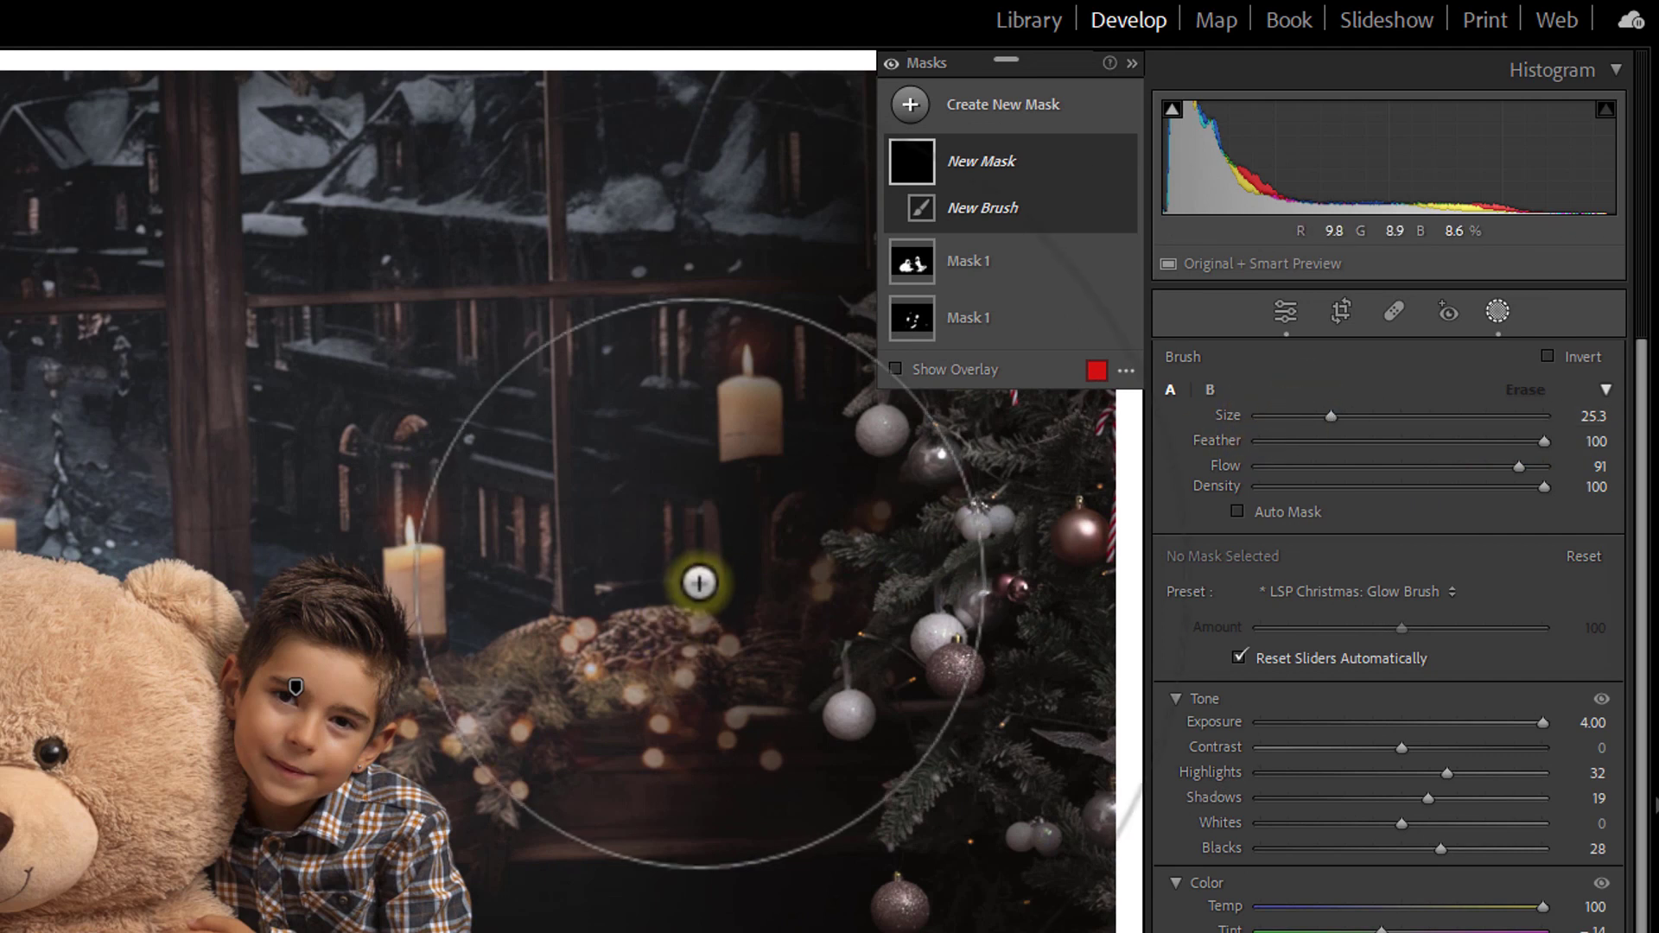
pyautogui.scroll(-2, 694, 585)
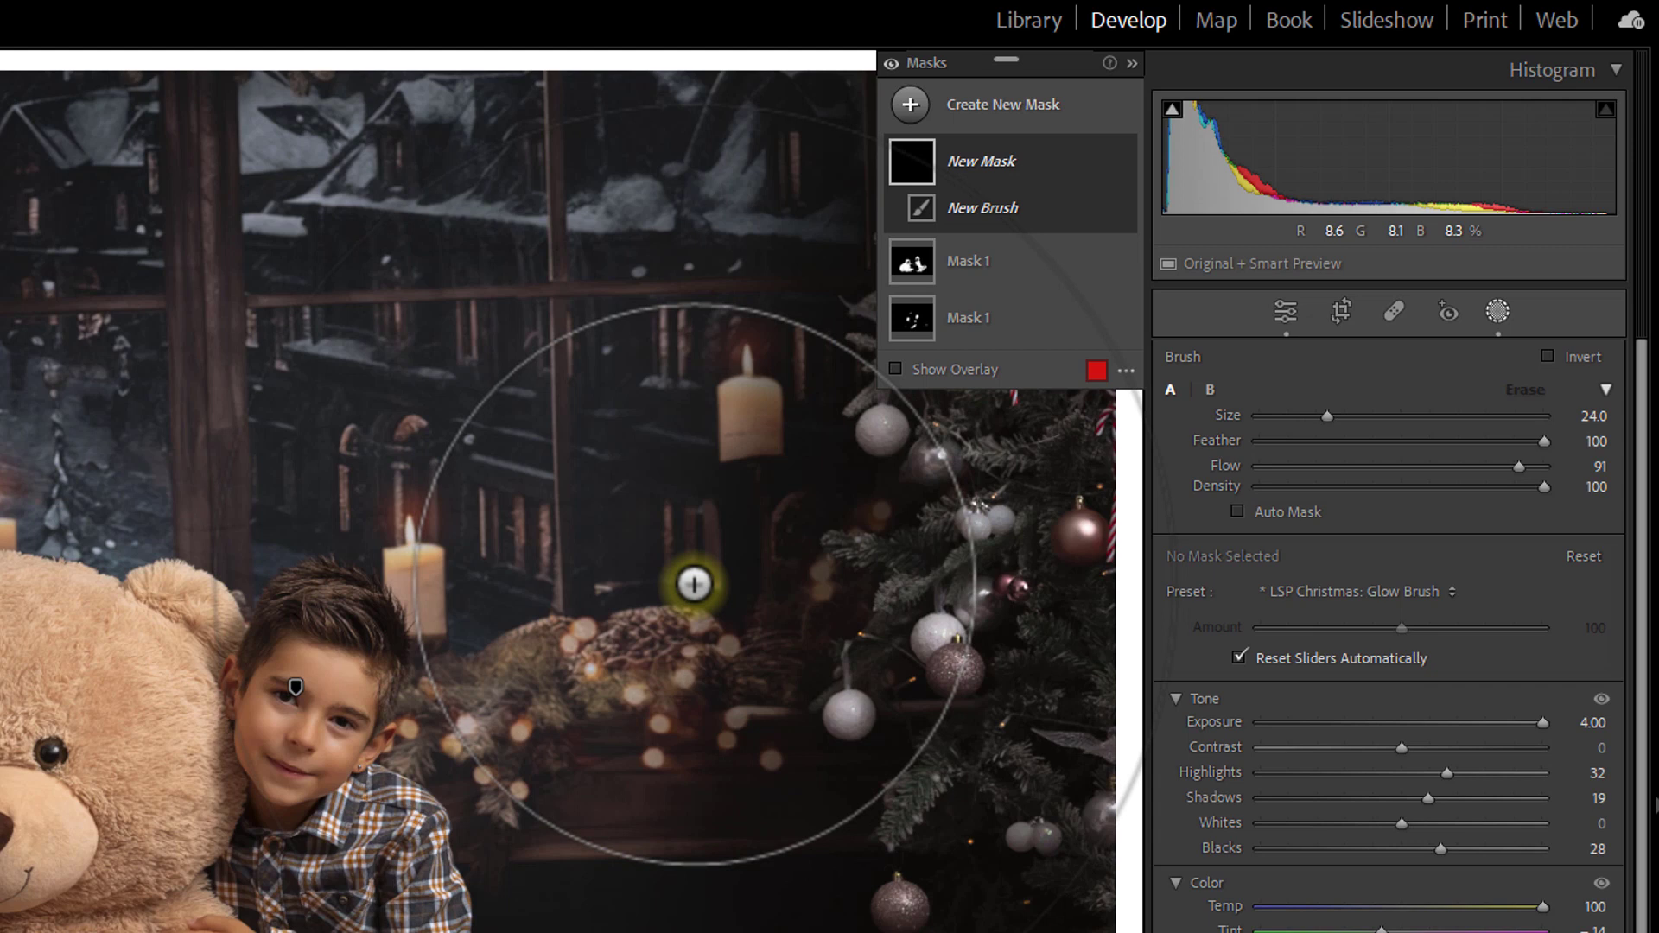
pyautogui.scroll(-2, 694, 585)
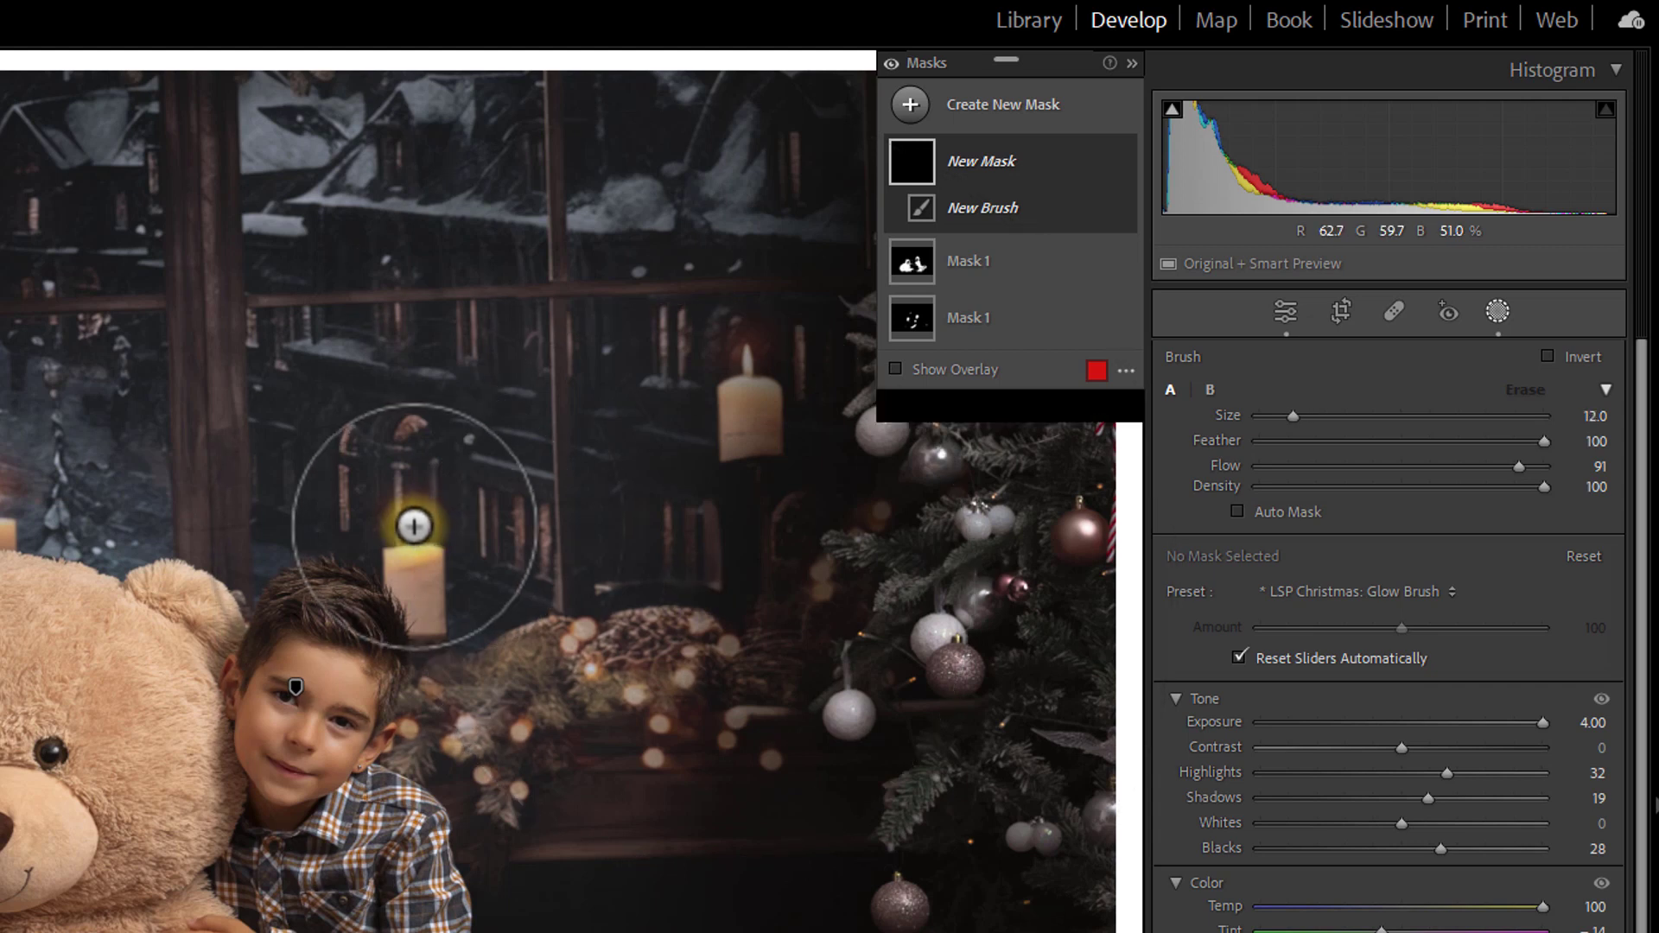
# Dab glow onto each windowsill candle flame, lowering brush Density to 77.
pyautogui.click(414, 526)
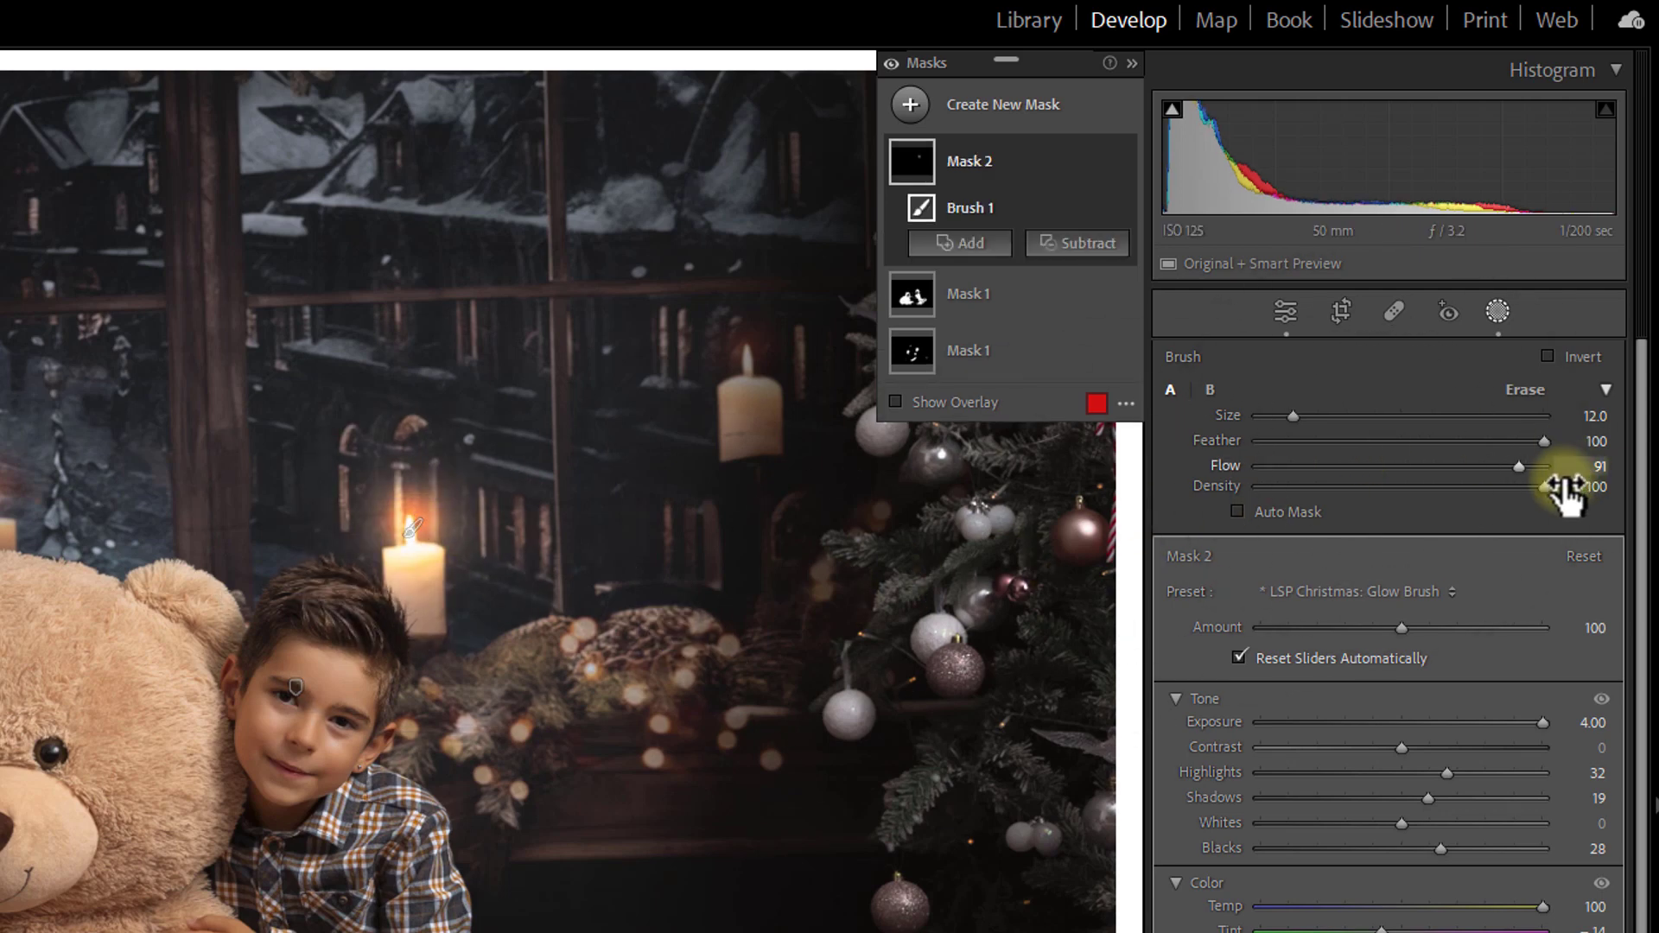
pyautogui.moveTo(1545, 484); pyautogui.dragTo(1481, 486)
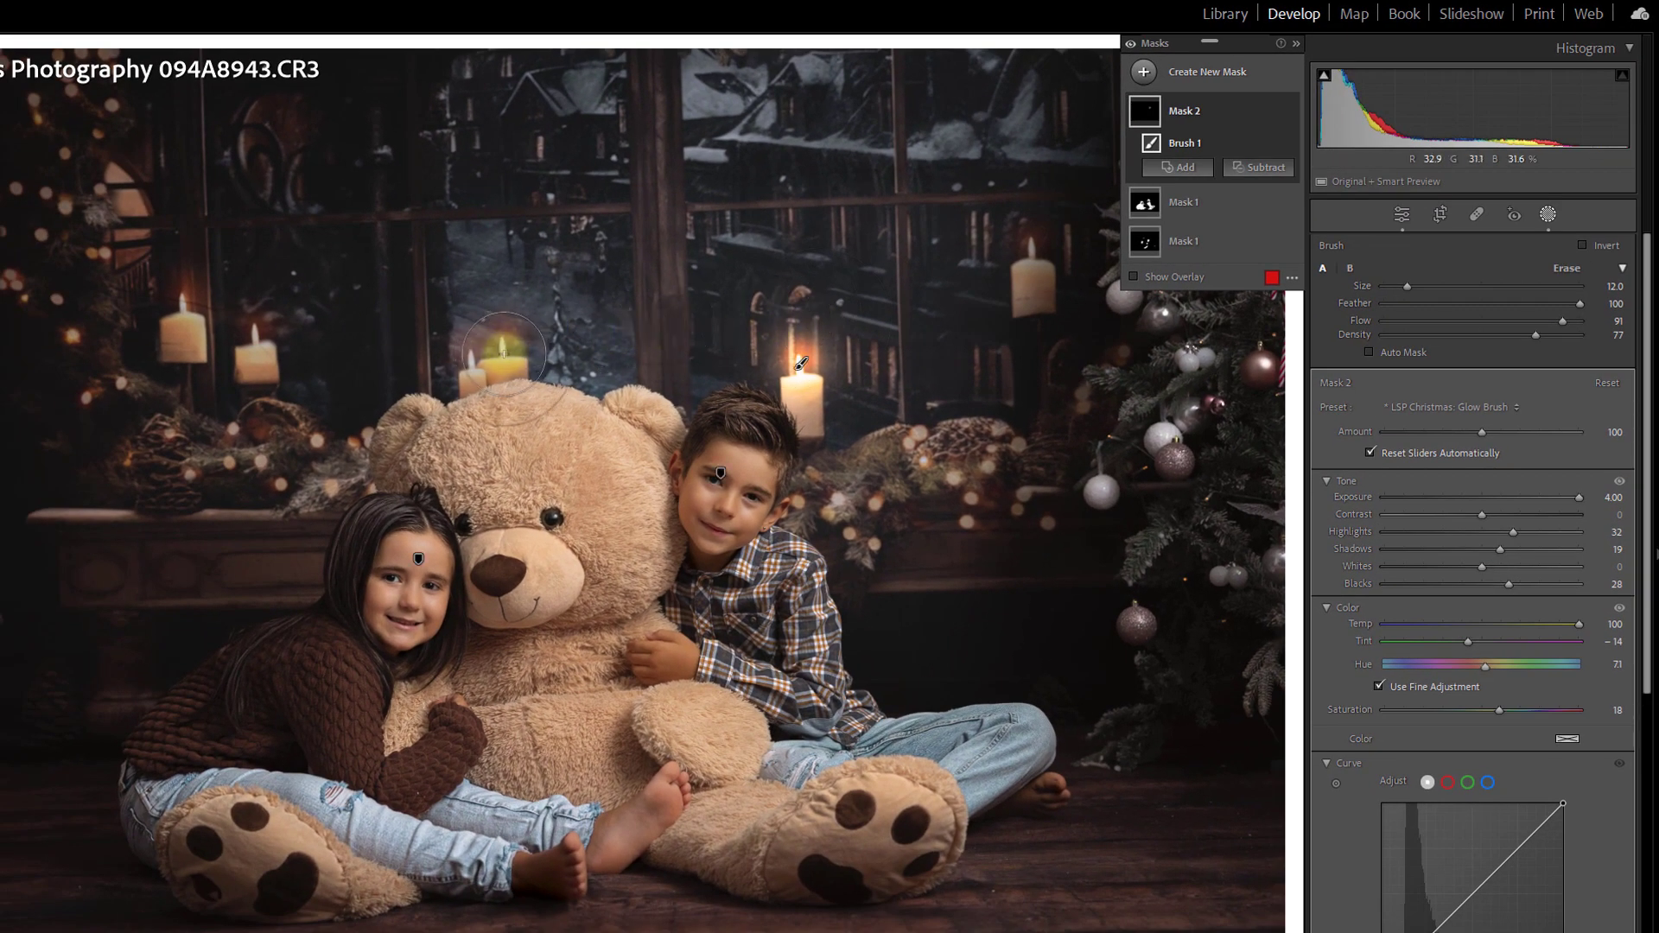
pyautogui.moveTo(529, 416); pyautogui.dragTo(534, 419)
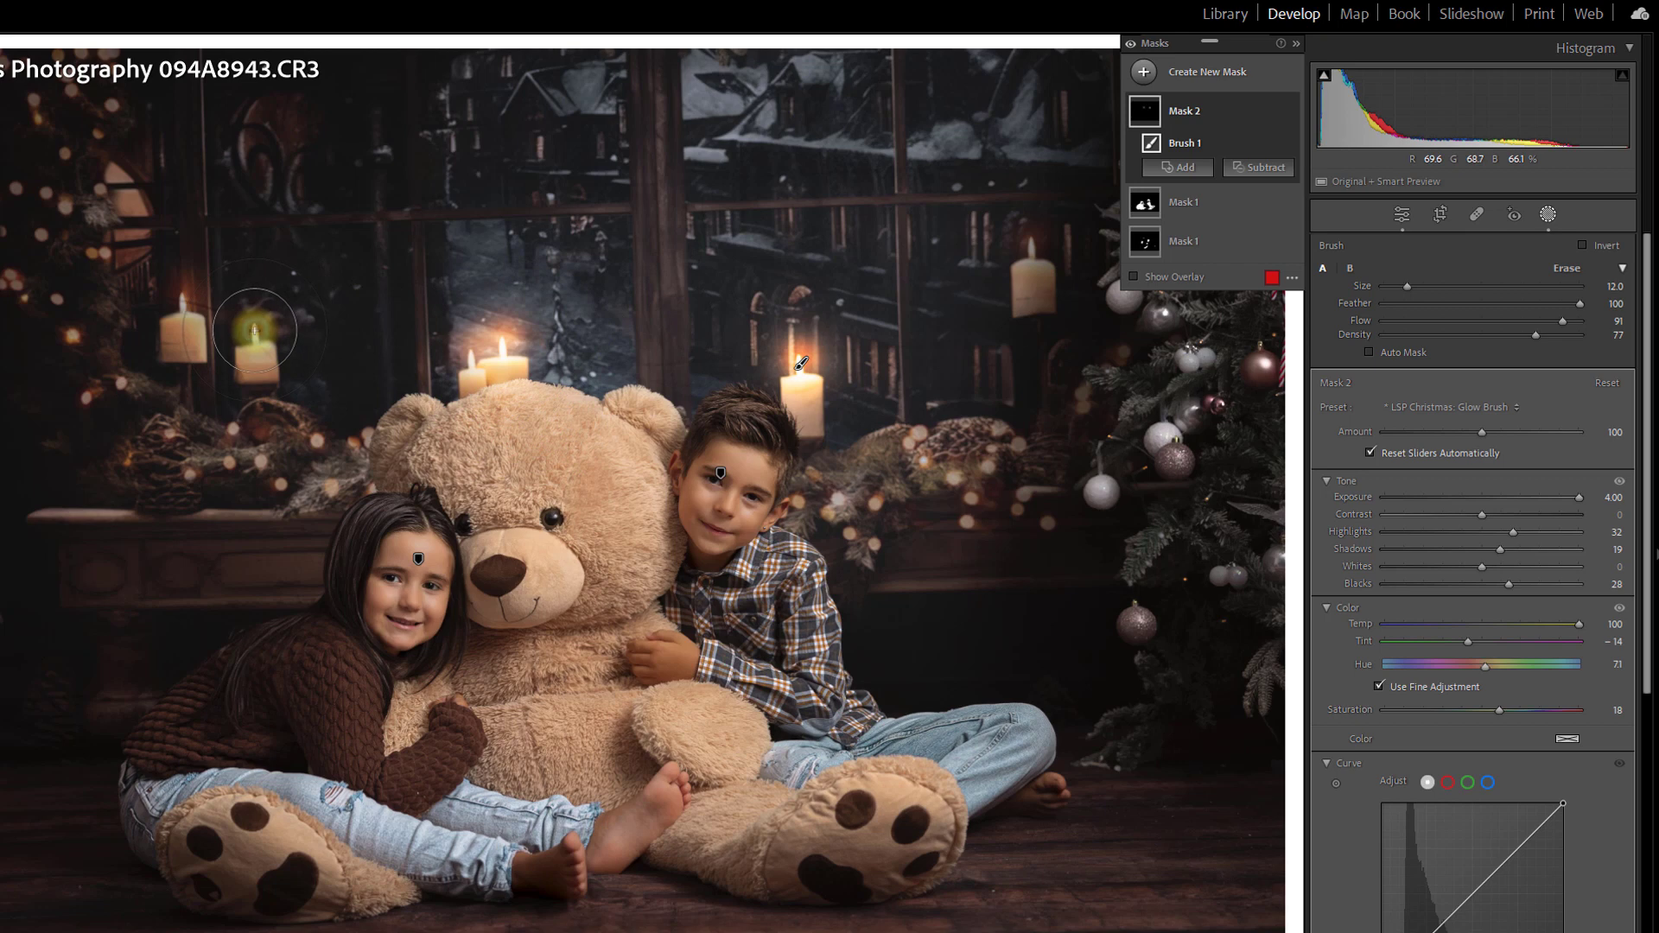
pyautogui.click(255, 330)
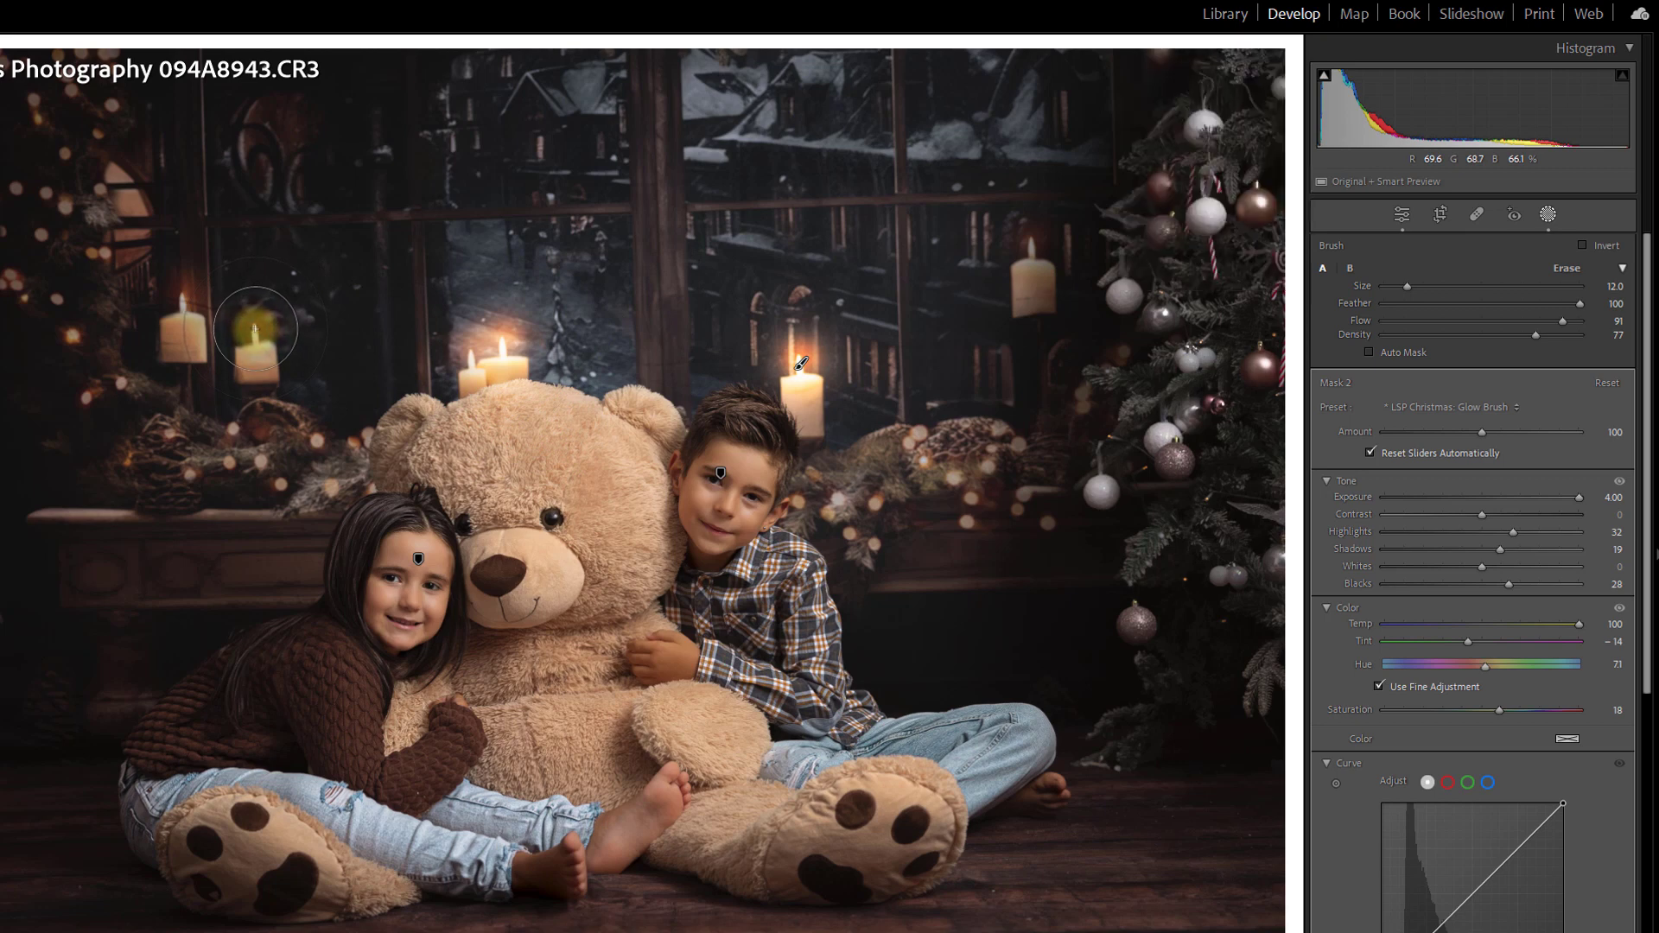
pyautogui.click(181, 301)
pyautogui.click(470, 358)
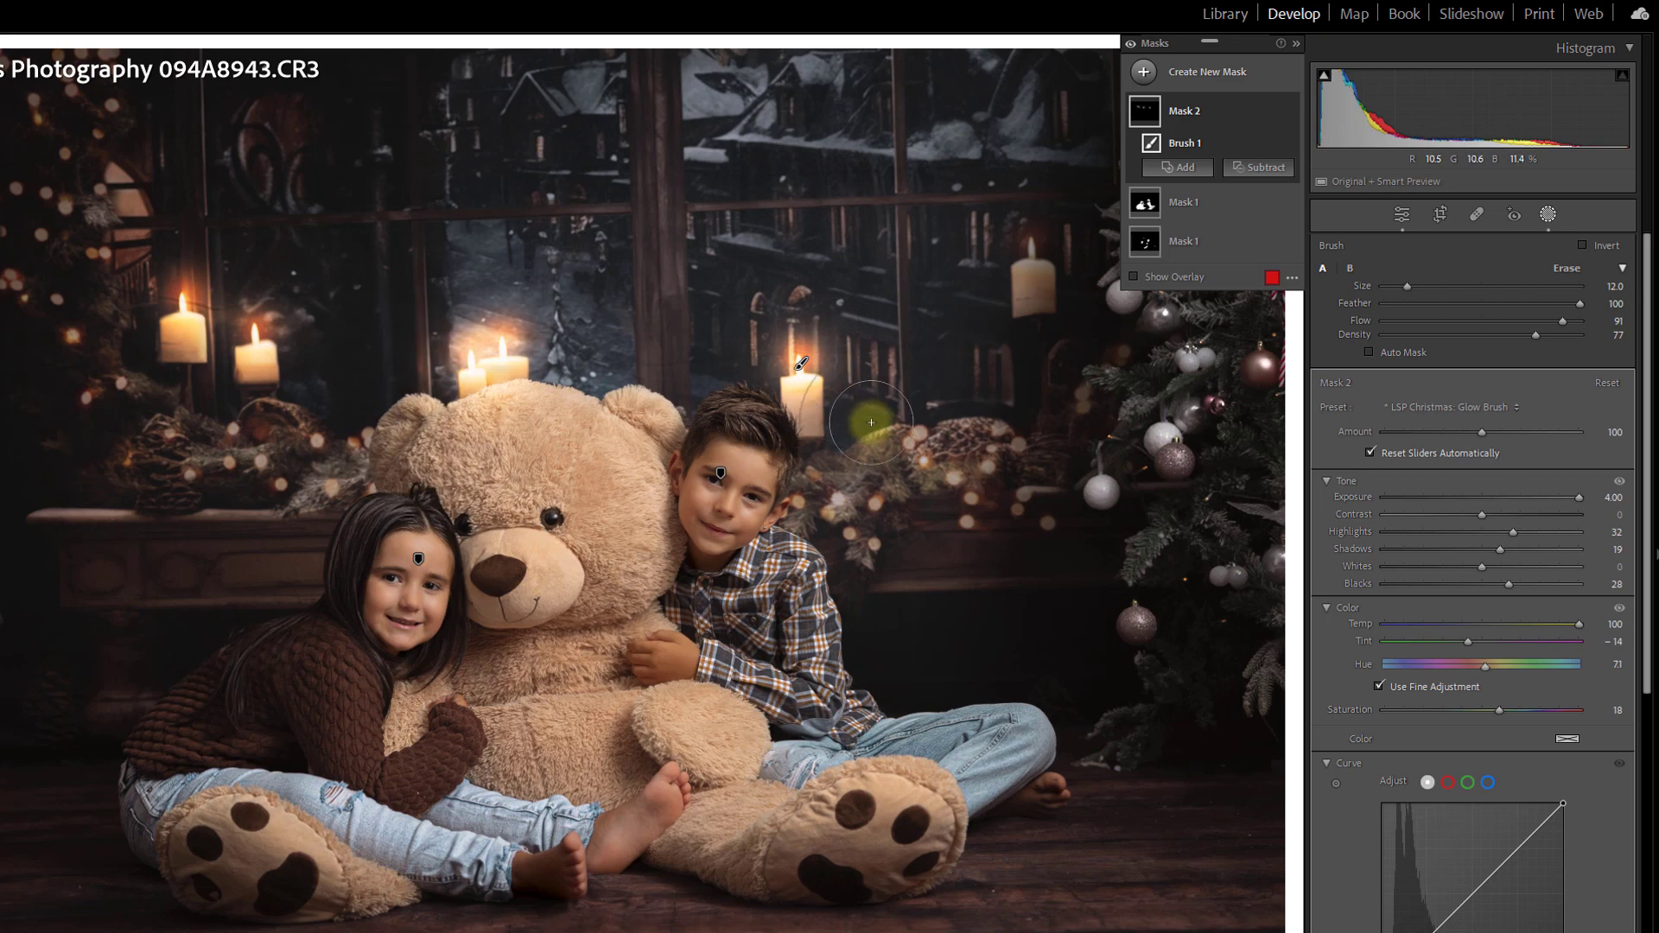
pyautogui.scroll(1, 864, 421)
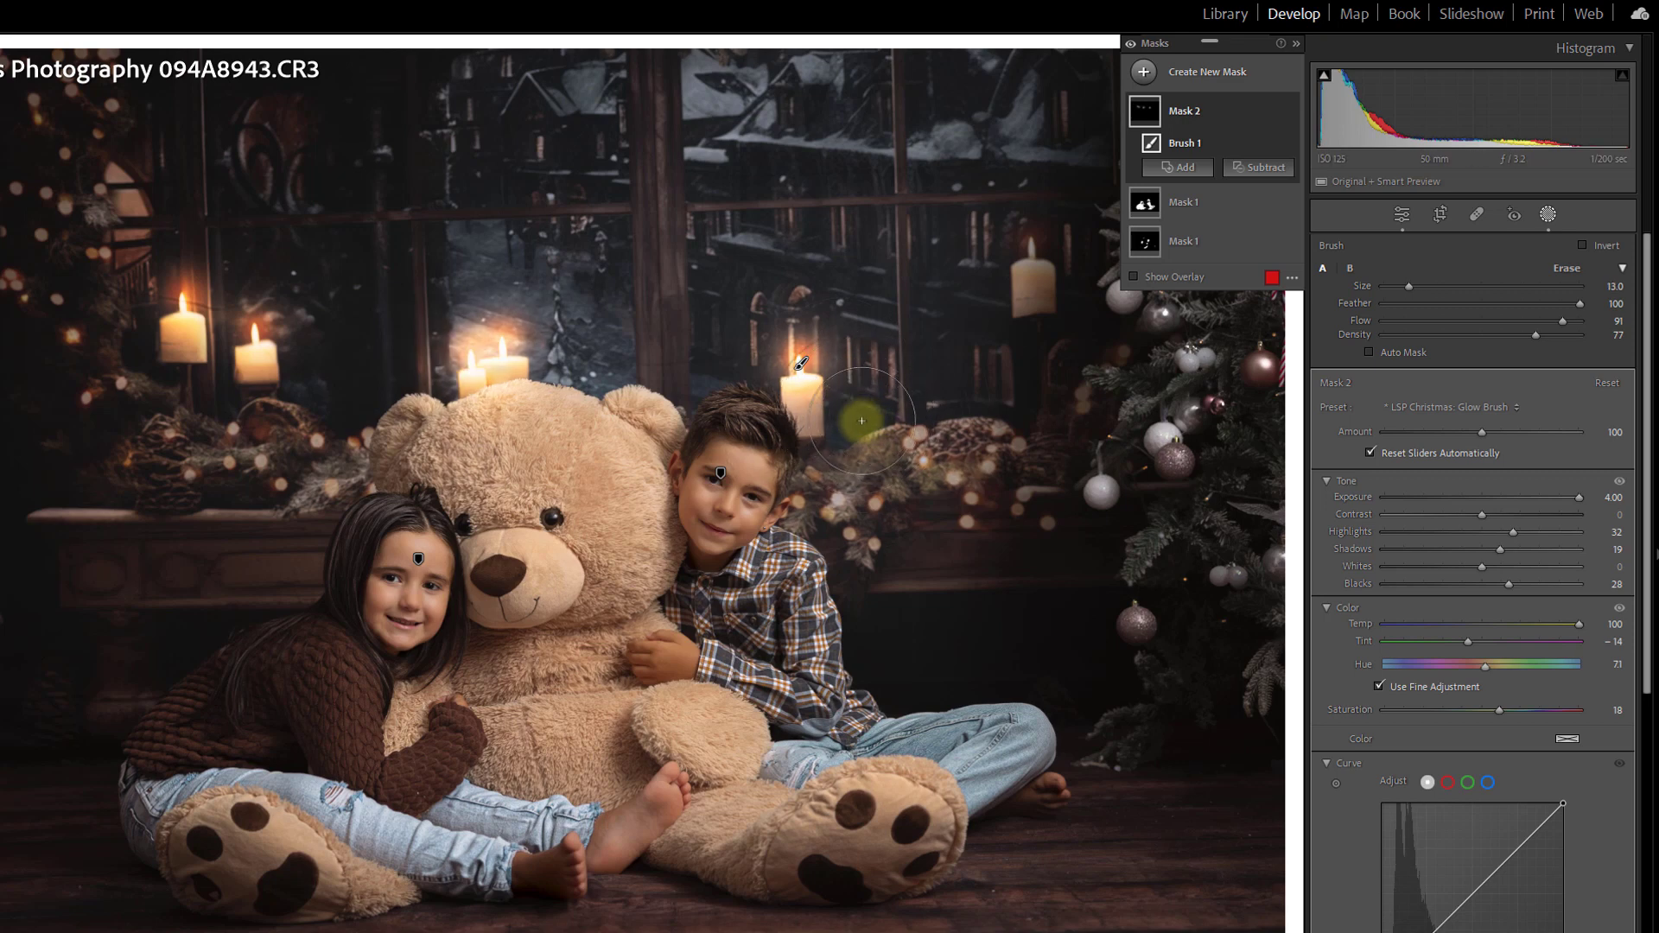
pyautogui.scroll(-2, 1035, 250)
pyautogui.click(1034, 250)
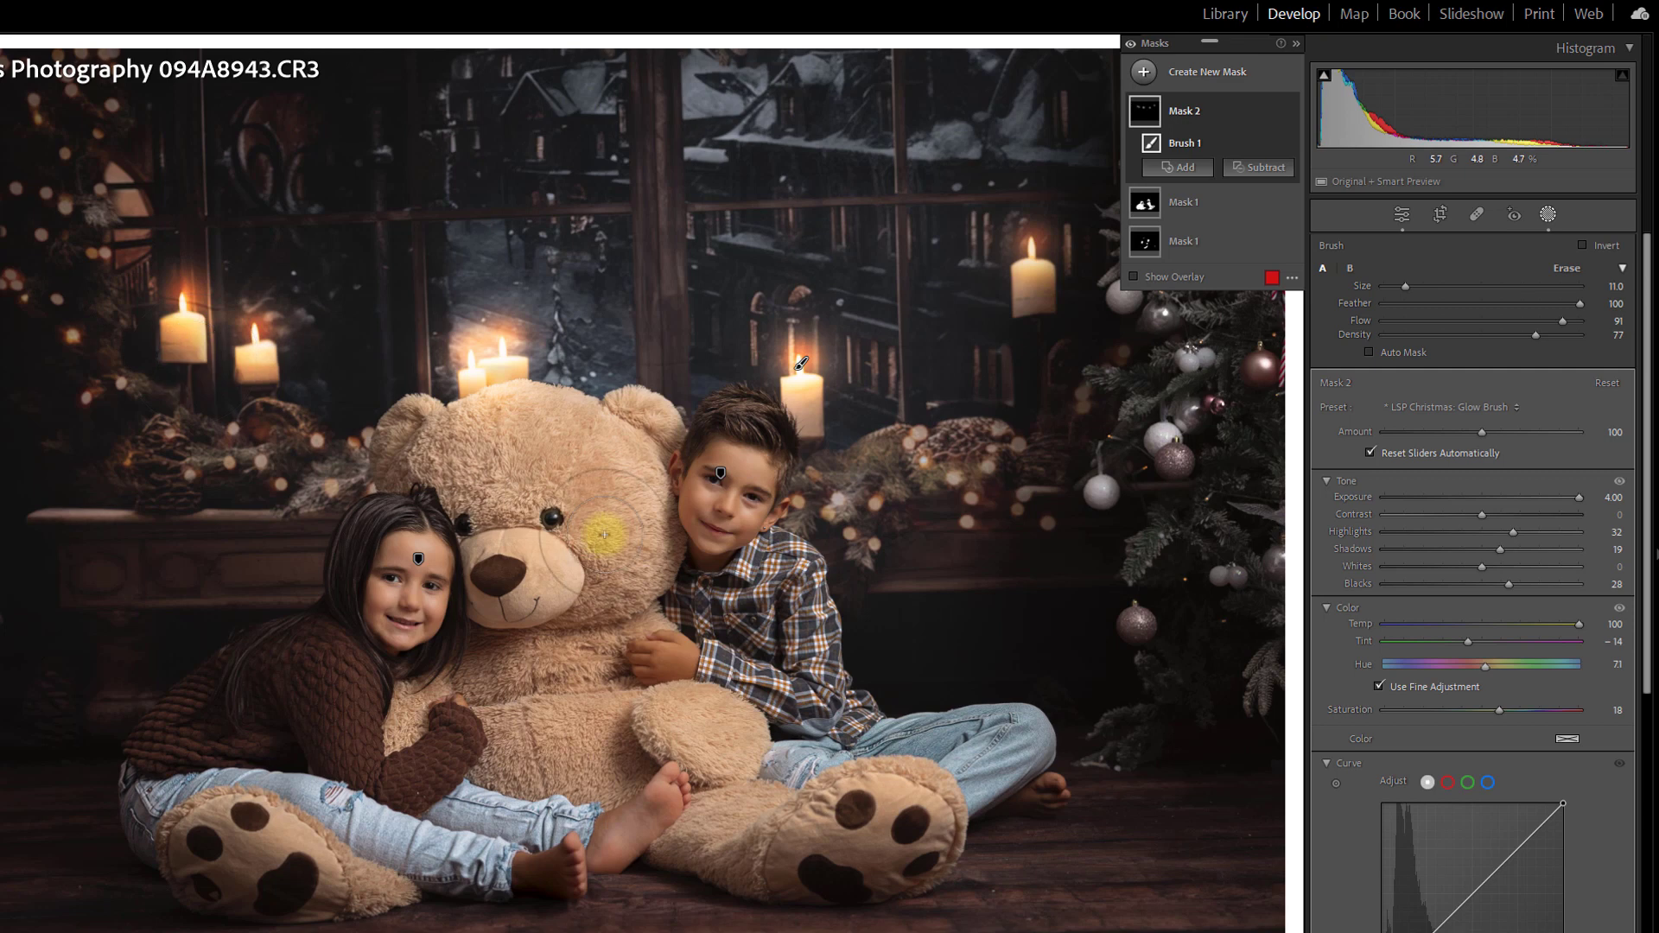
# Reopen Masking and start another Brush mask.
pyautogui.click(1548, 216)
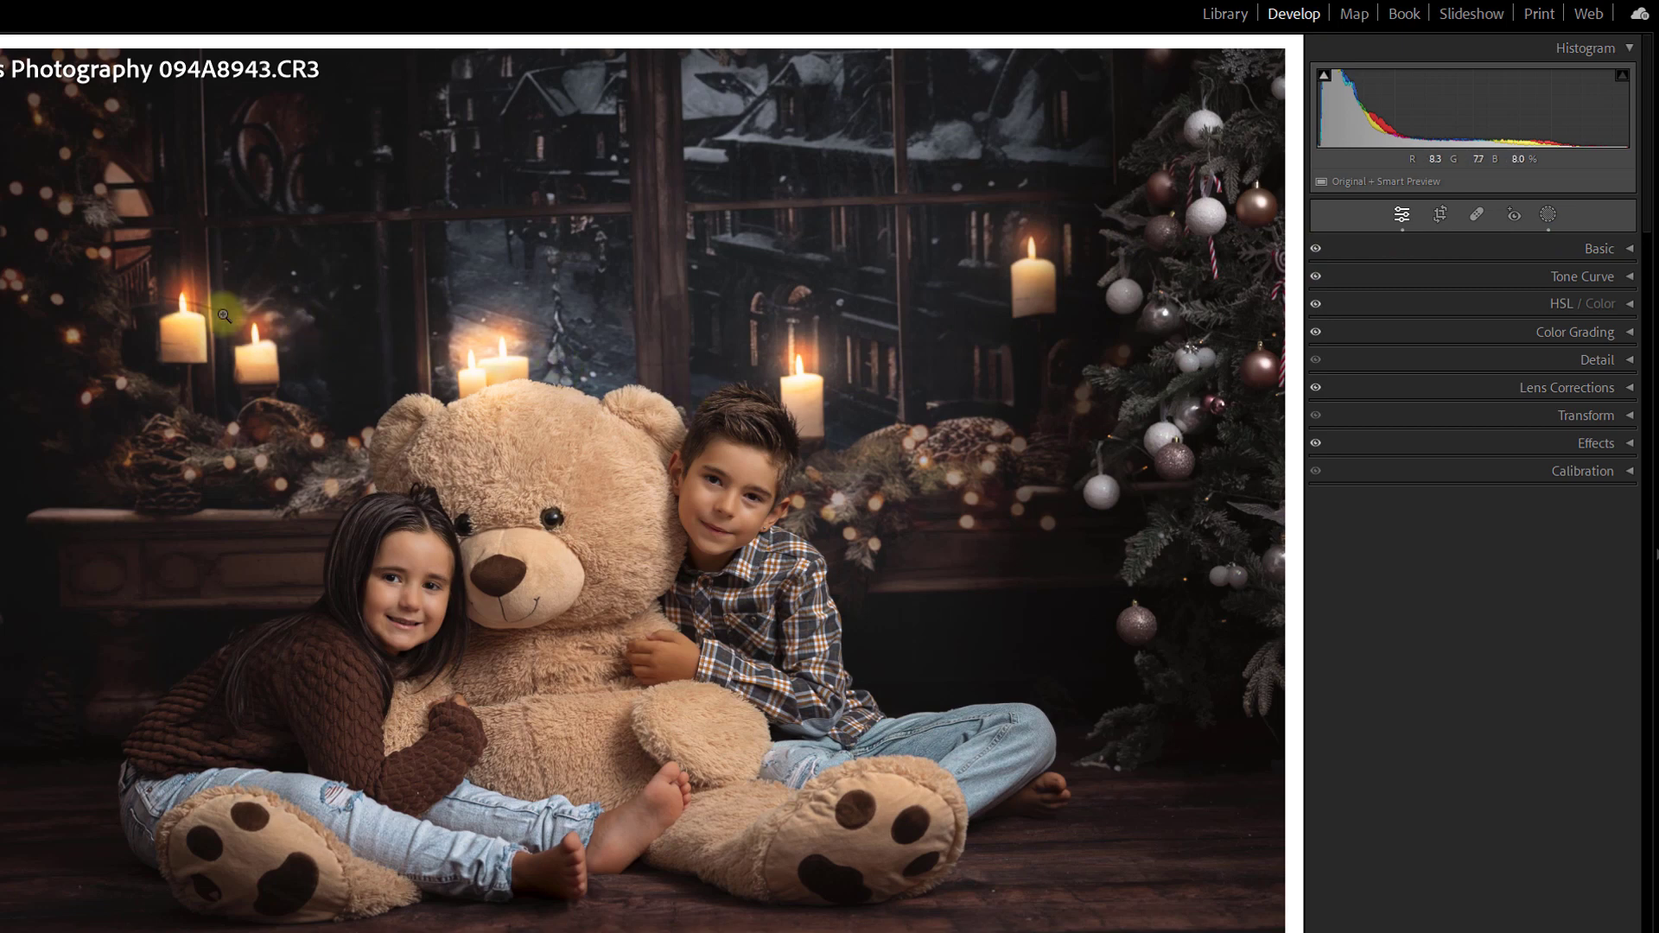
pyautogui.click(1553, 214)
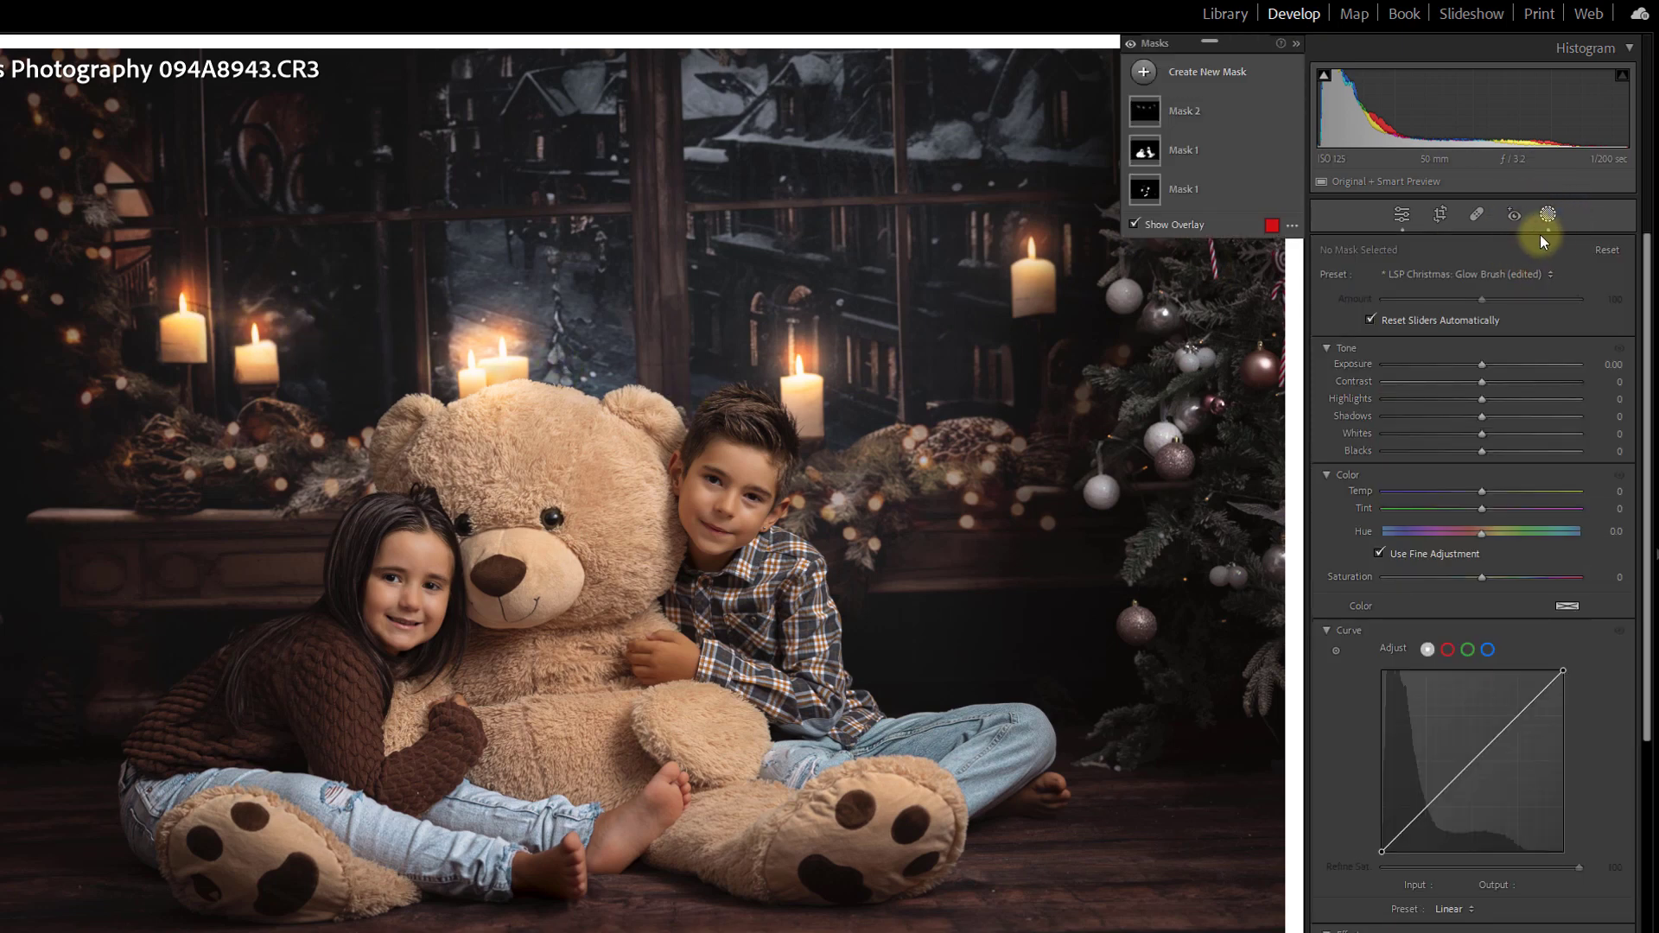
pyautogui.click(1145, 74)
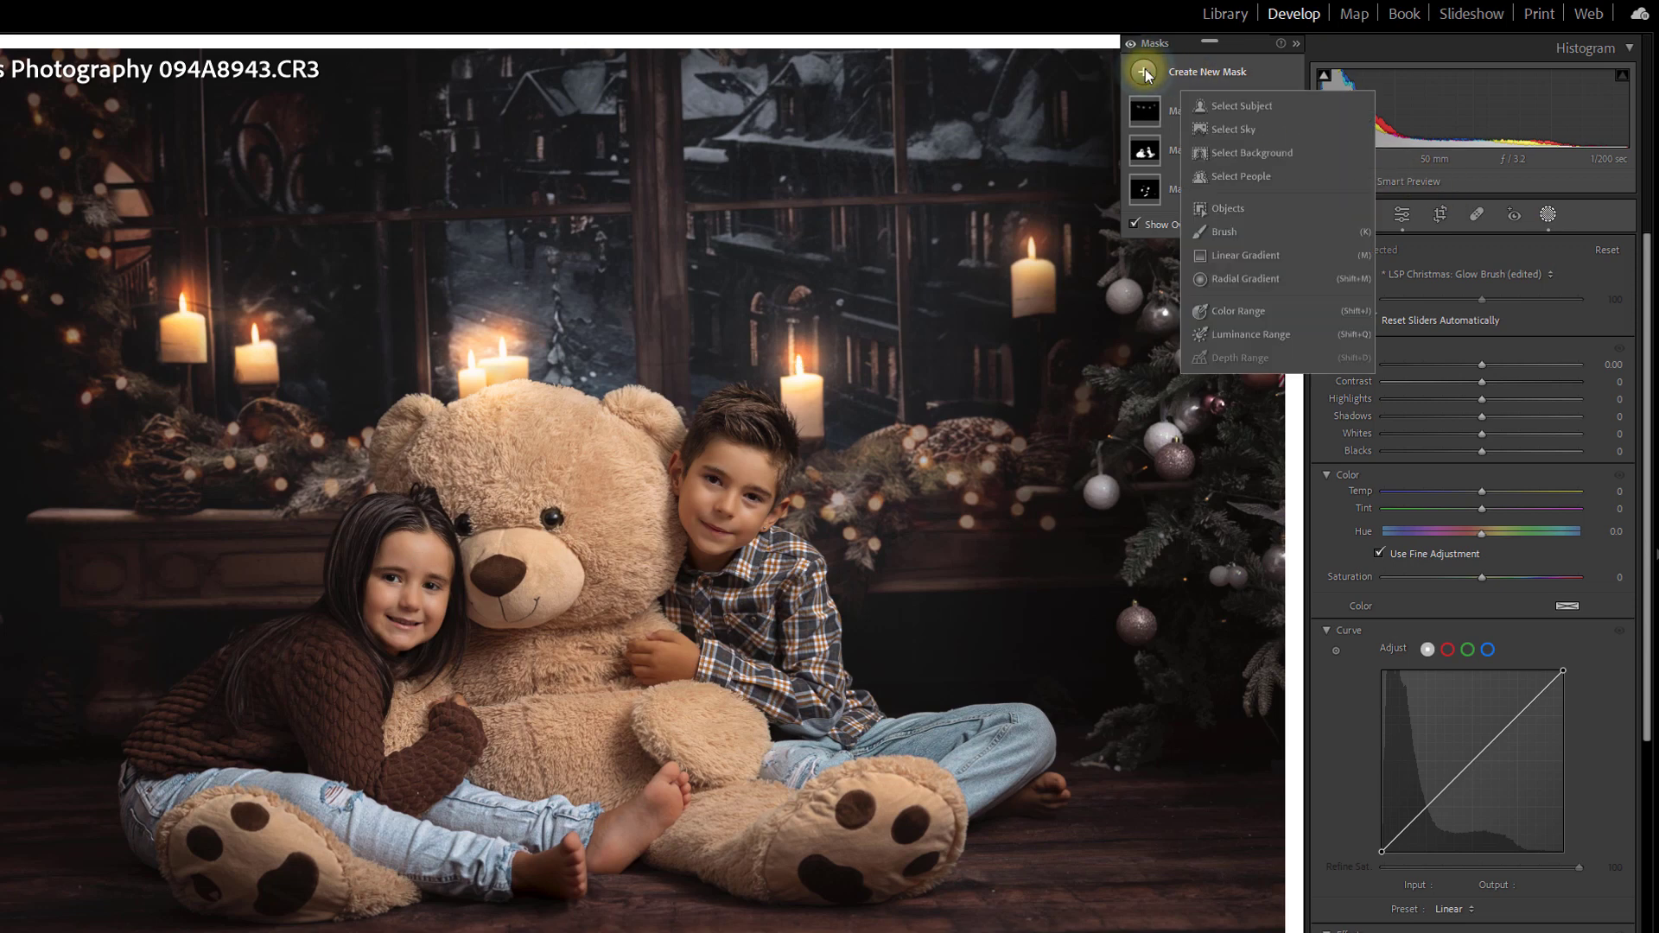
pyautogui.click(1232, 228)
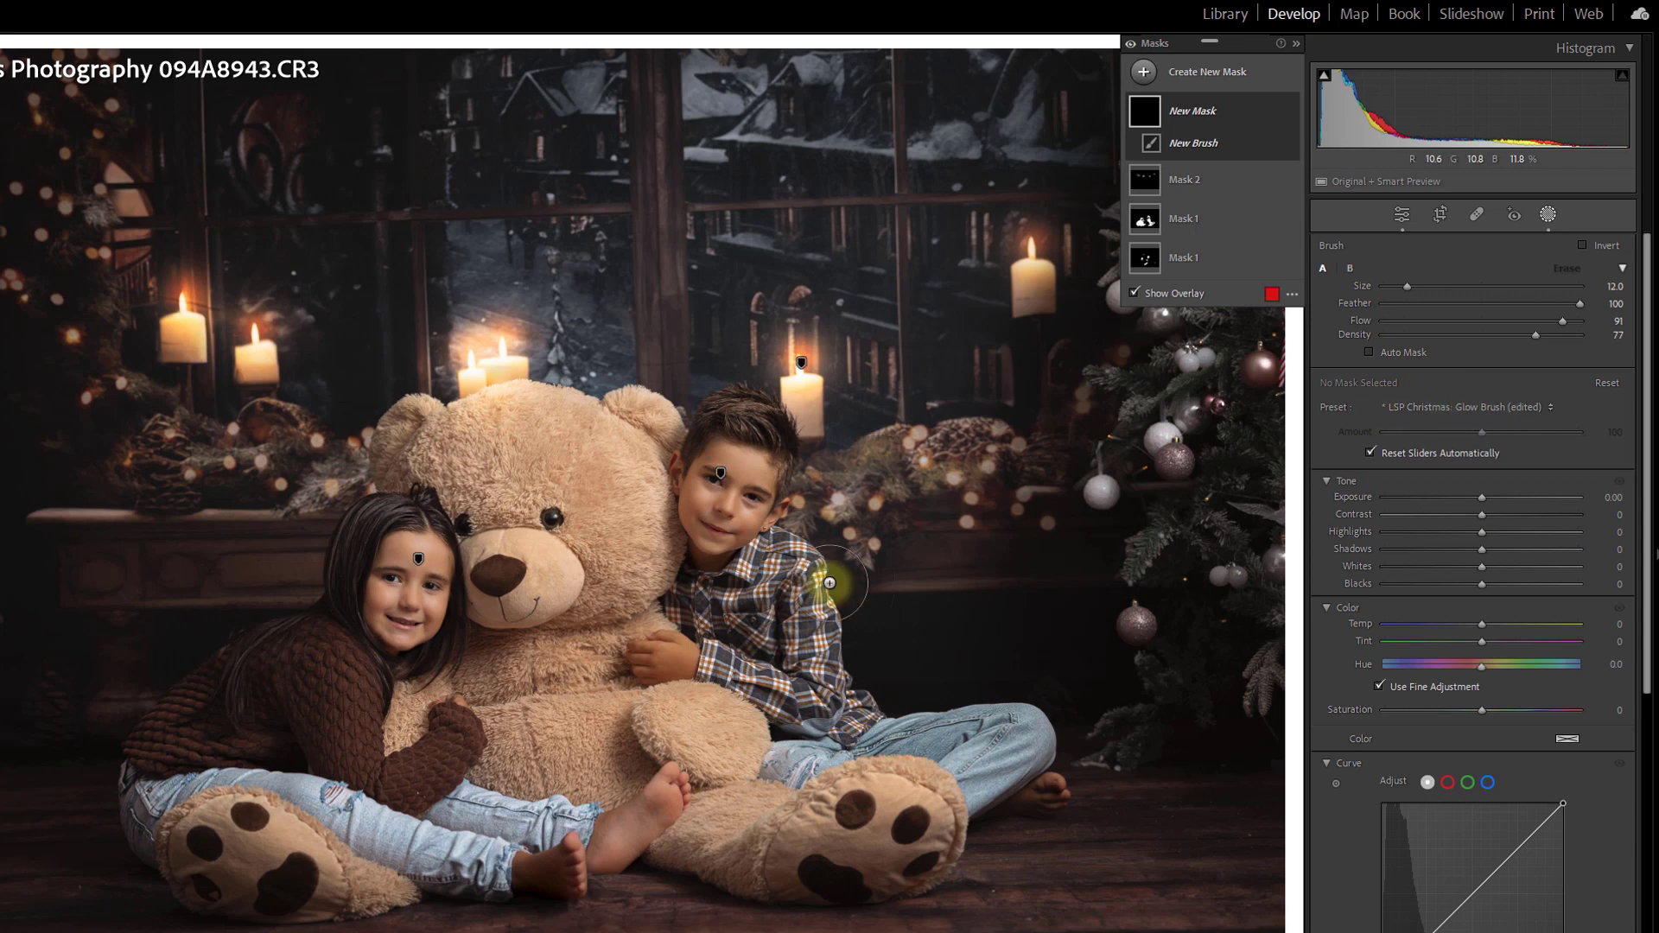
# Raise the brush size to about 58, and set flow to 27 and density to 33.
pyautogui.scroll(4, 829, 583)
pyautogui.scroll(8, 829, 583)
pyautogui.scroll(8, 829, 583)
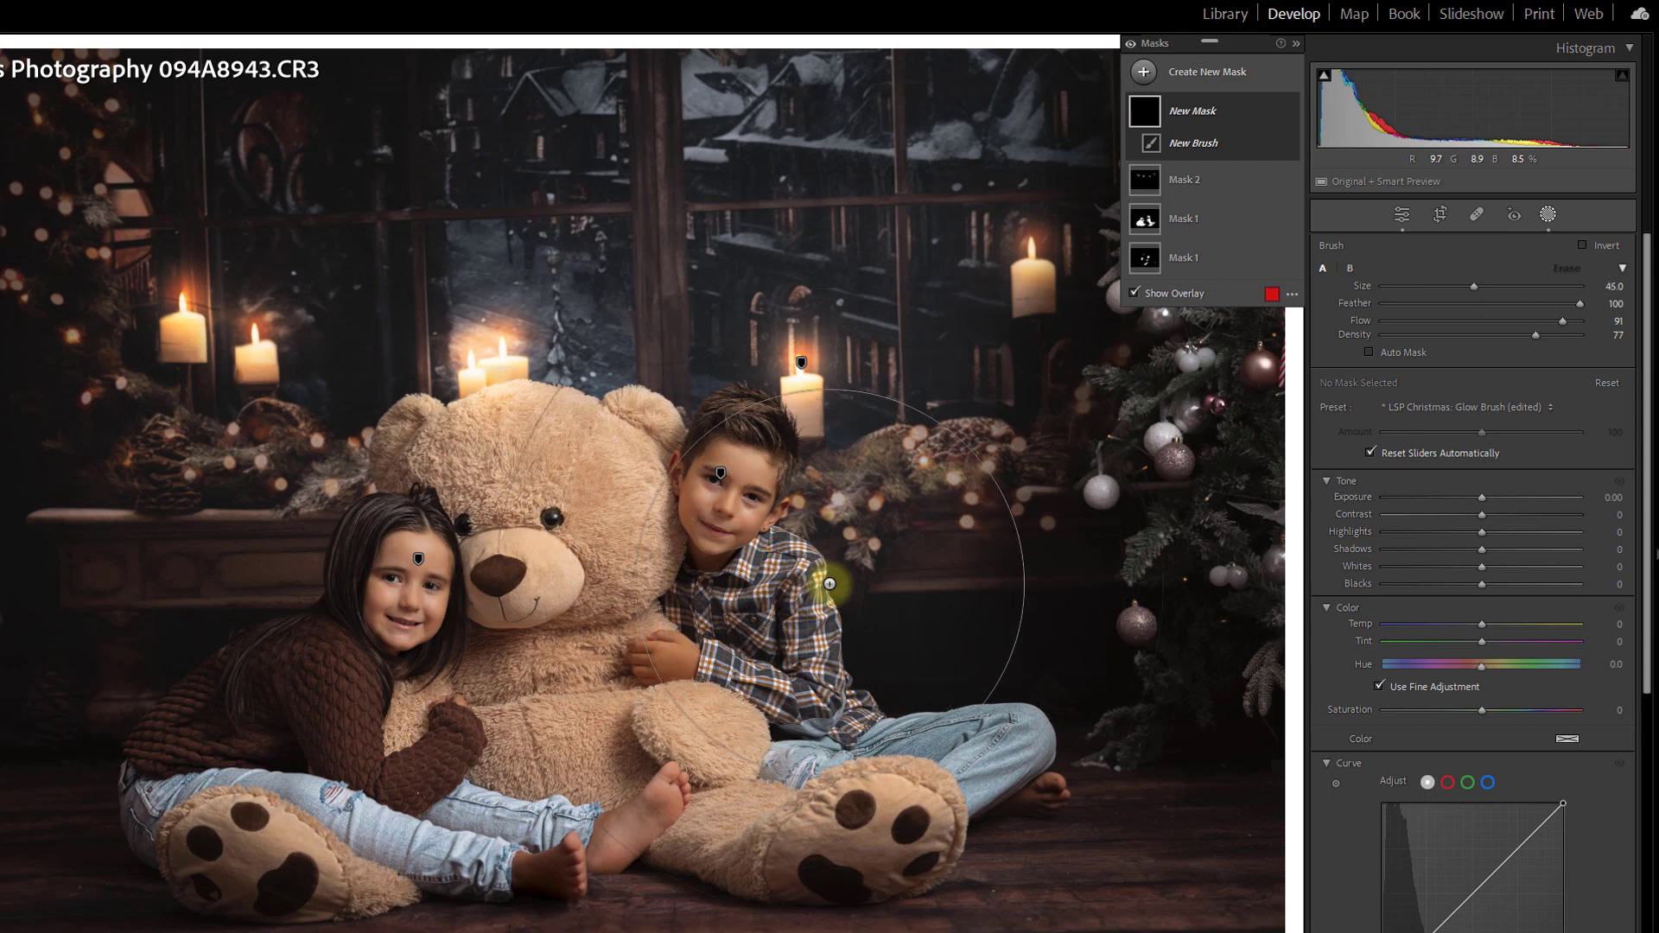
pyautogui.scroll(3, 829, 583)
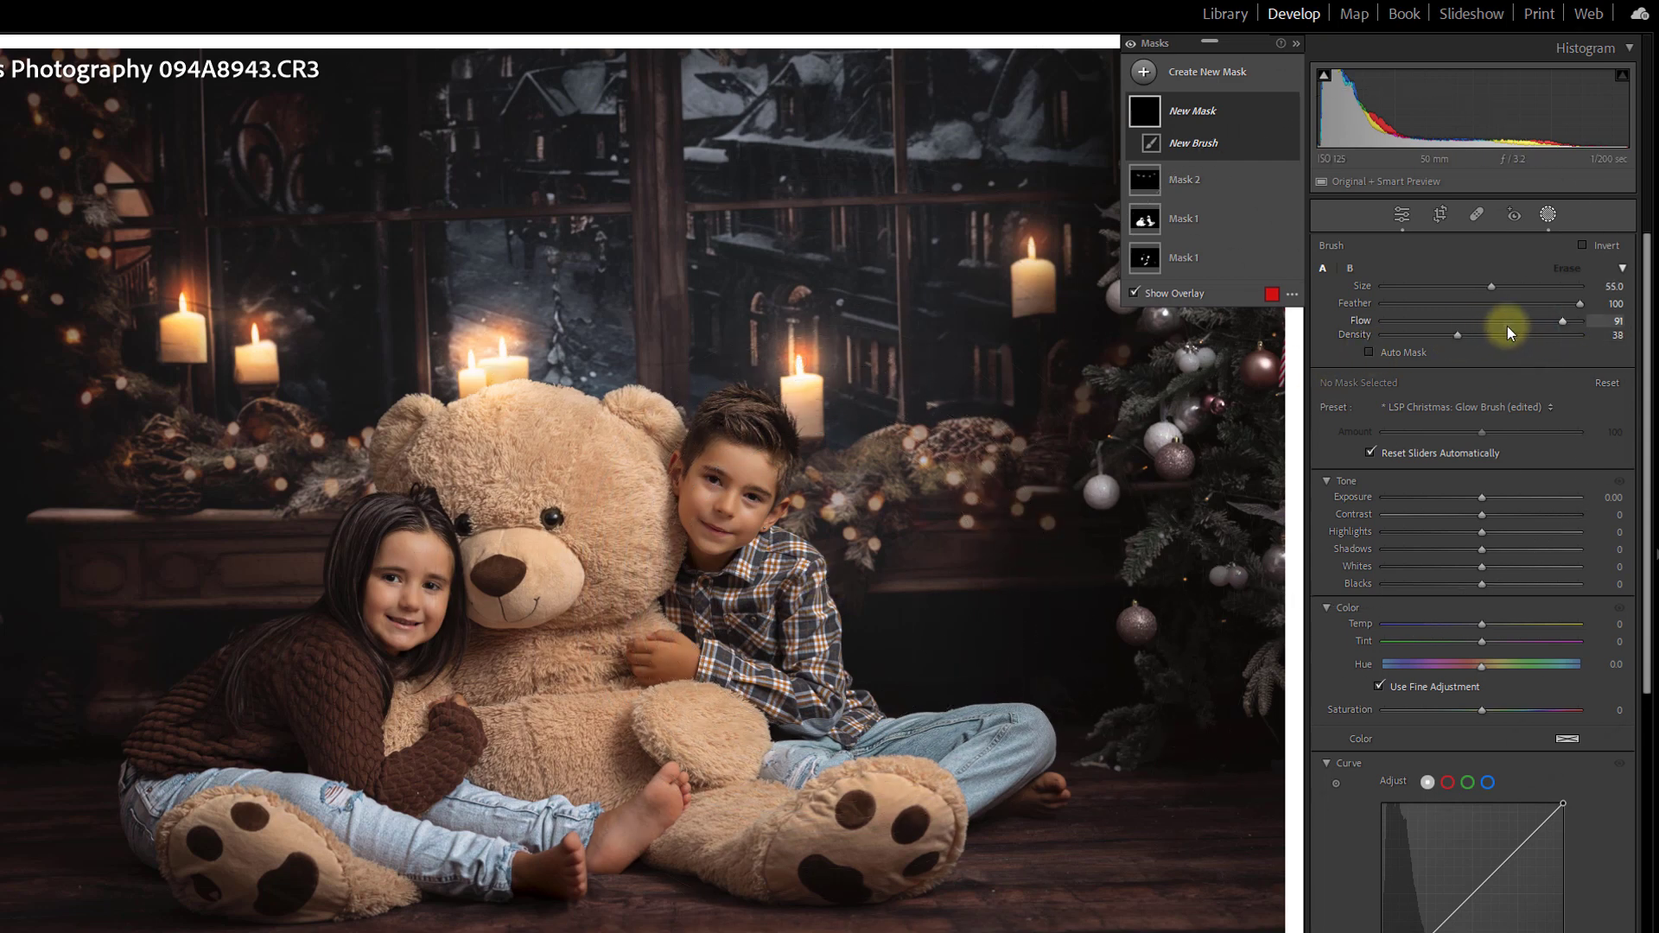
pyautogui.moveTo(1444, 329); pyautogui.dragTo(1436, 322)
pyautogui.moveTo(1458, 334); pyautogui.dragTo(1449, 335)
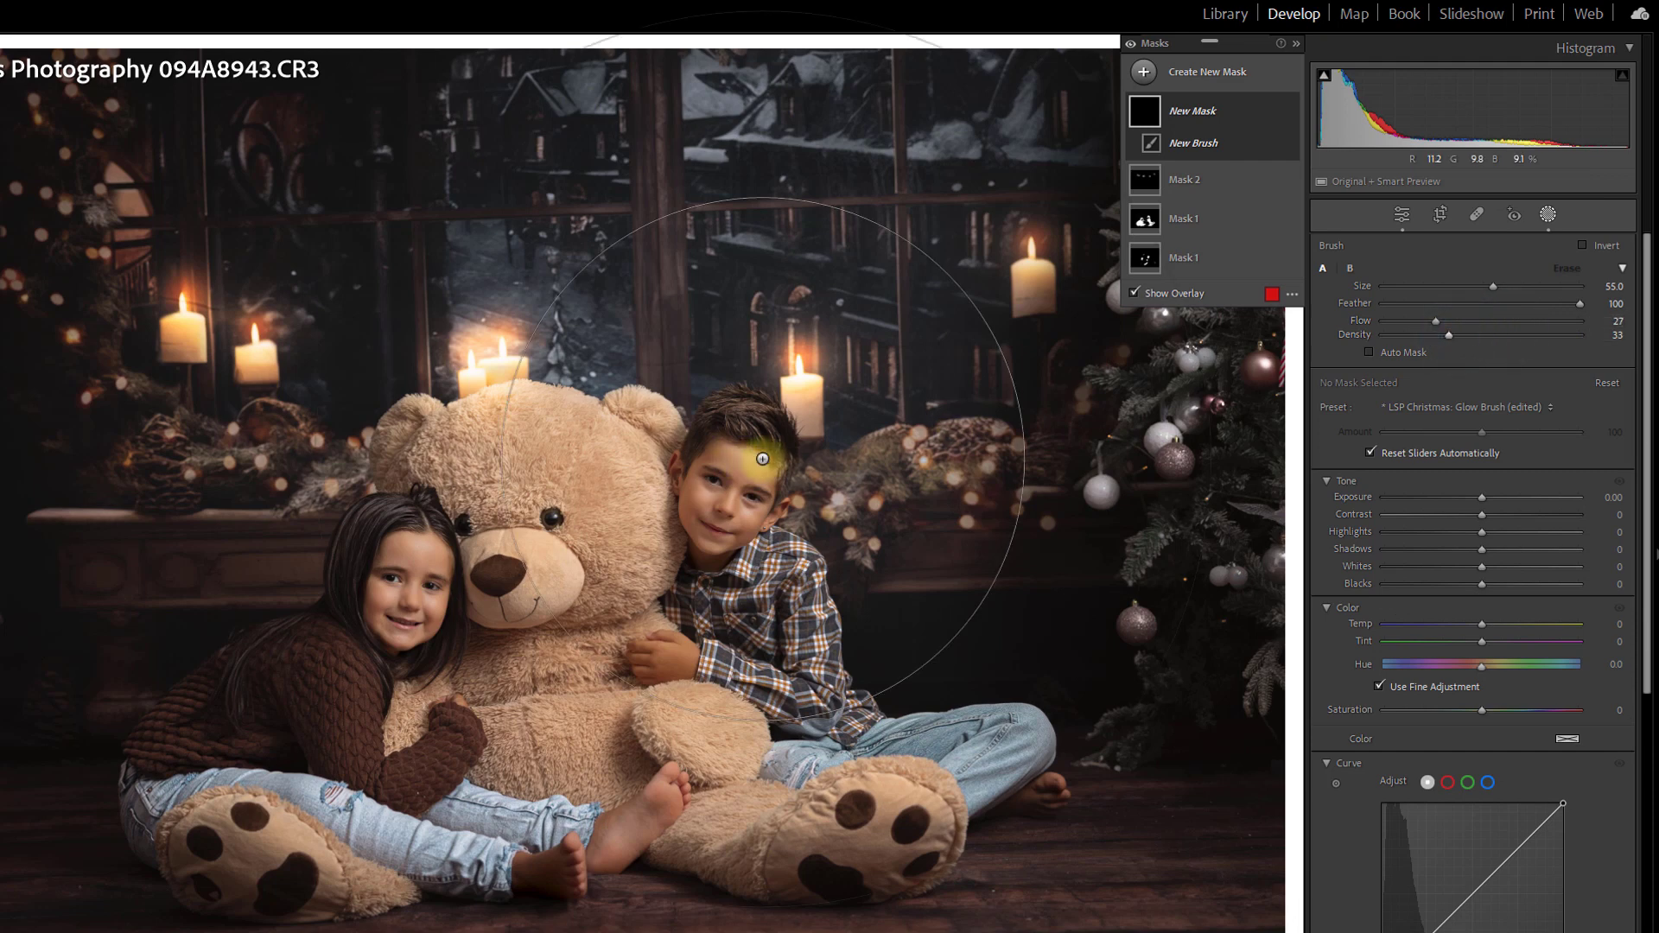
pyautogui.scroll(2, 750, 147)
# Brush warm tint over the top-left window, the far left edge and the Christmas tree.
pyautogui.click(541, 78)
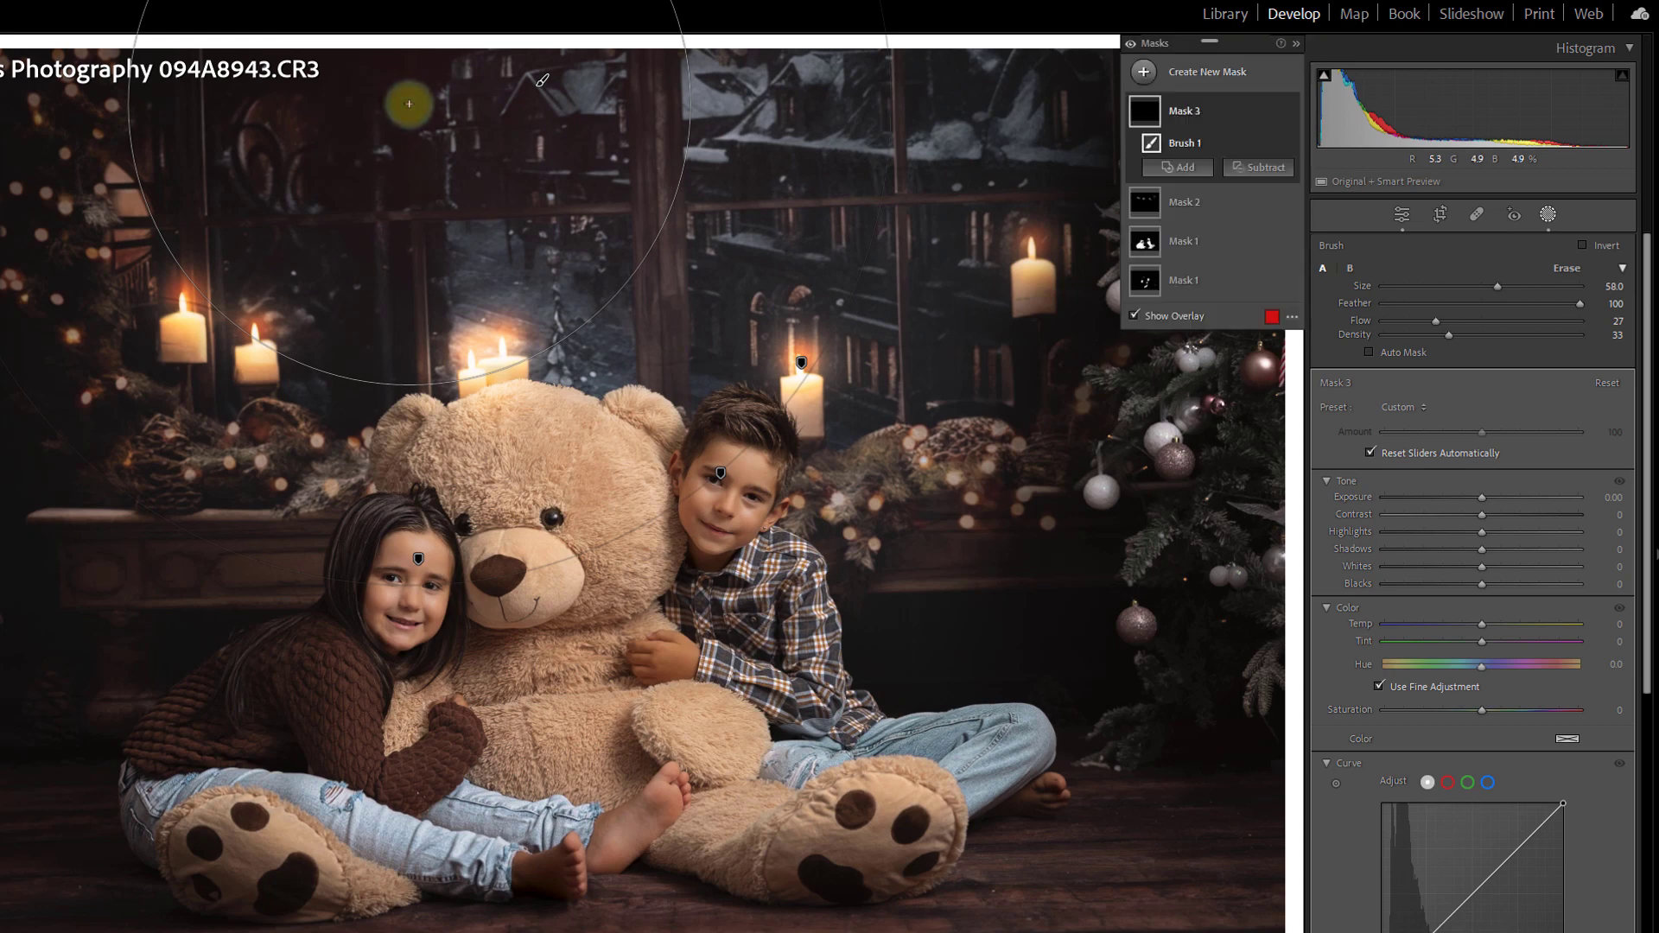
pyautogui.moveTo(193, 167)
pyautogui.mouseDown()
pyautogui.moveTo(30, 279)
pyautogui.moveTo(15, 493)
pyautogui.mouseUp()
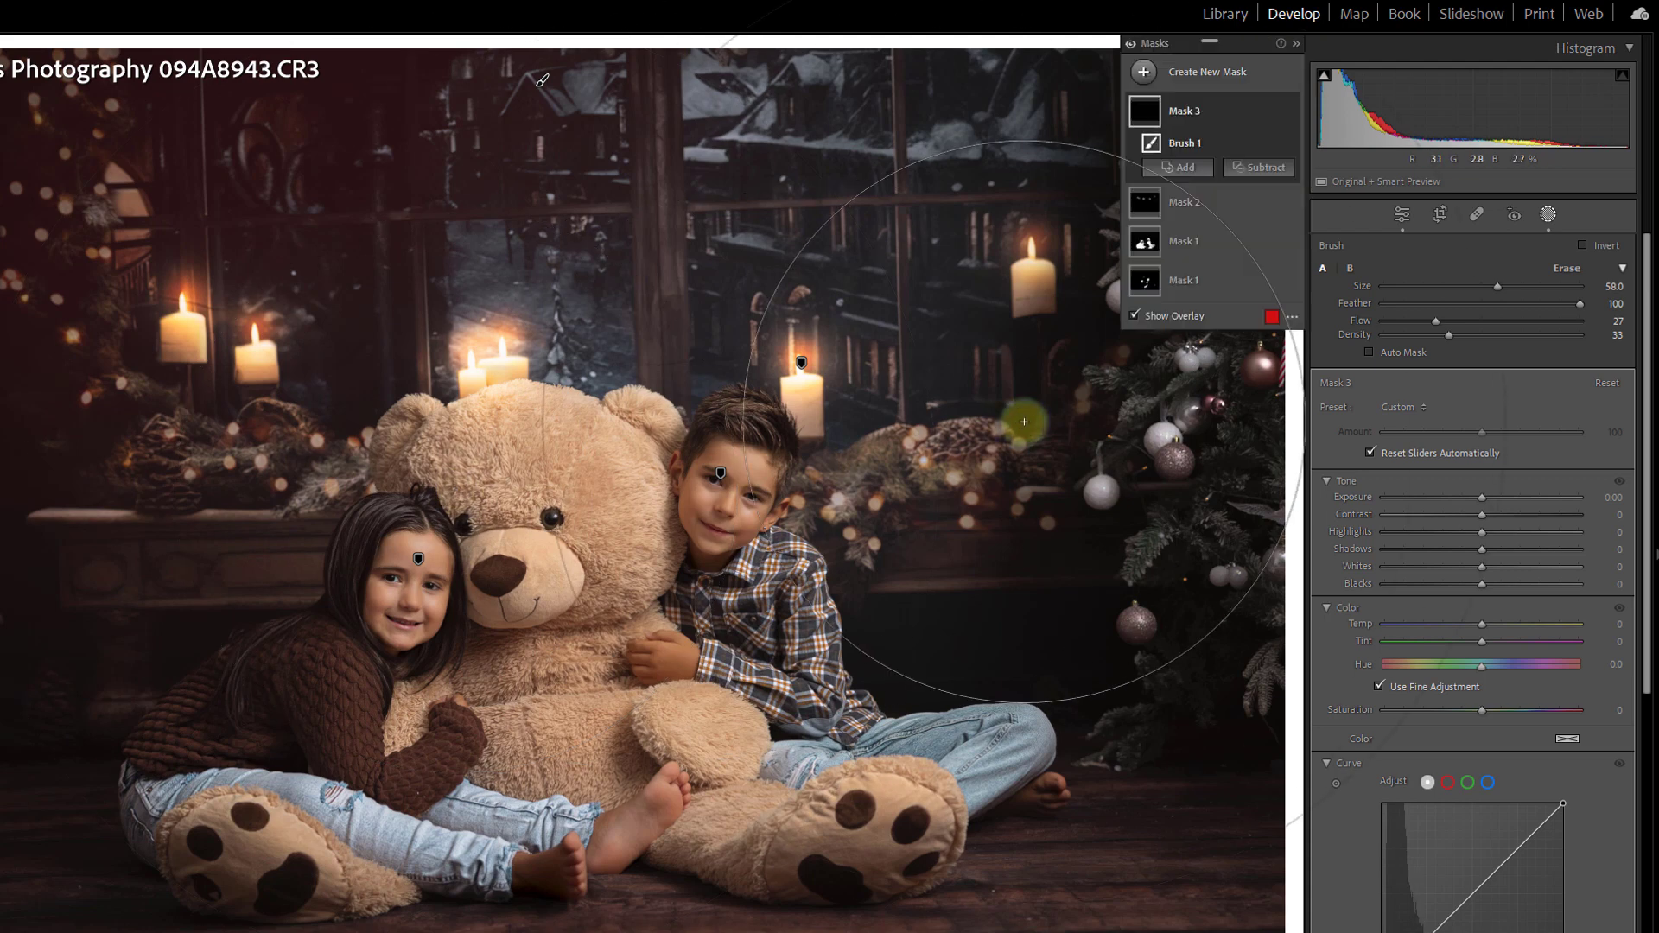
pyautogui.moveTo(1232, 357); pyautogui.dragTo(1231, 358)
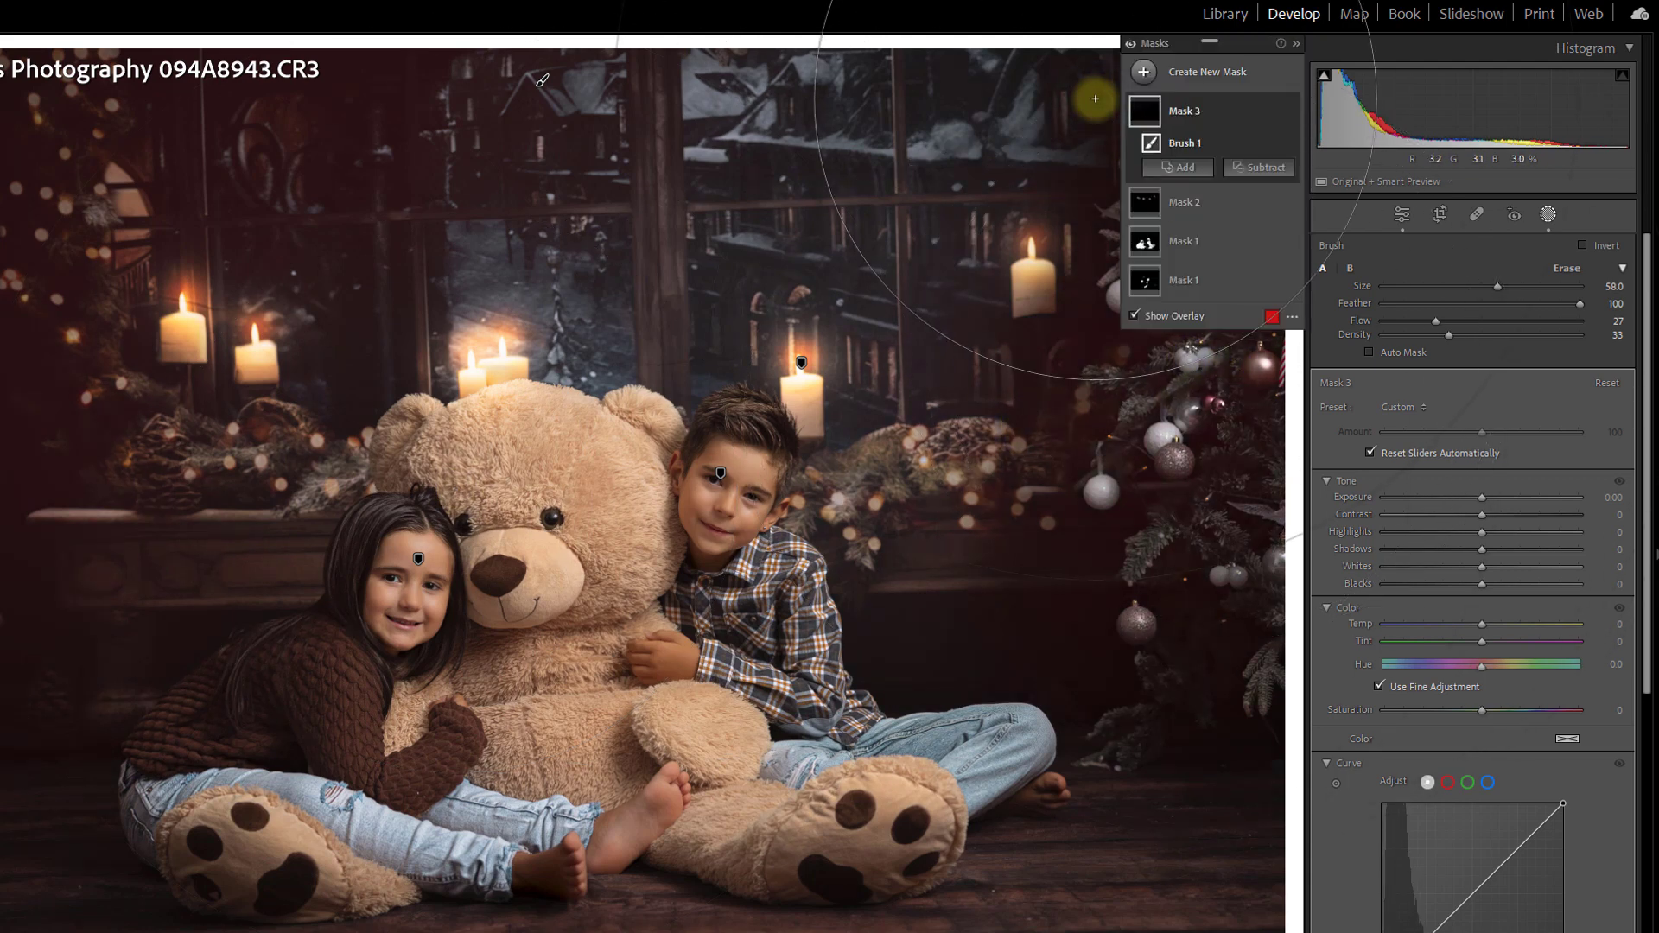
pyautogui.moveTo(757, 90); pyautogui.dragTo(757, 90)
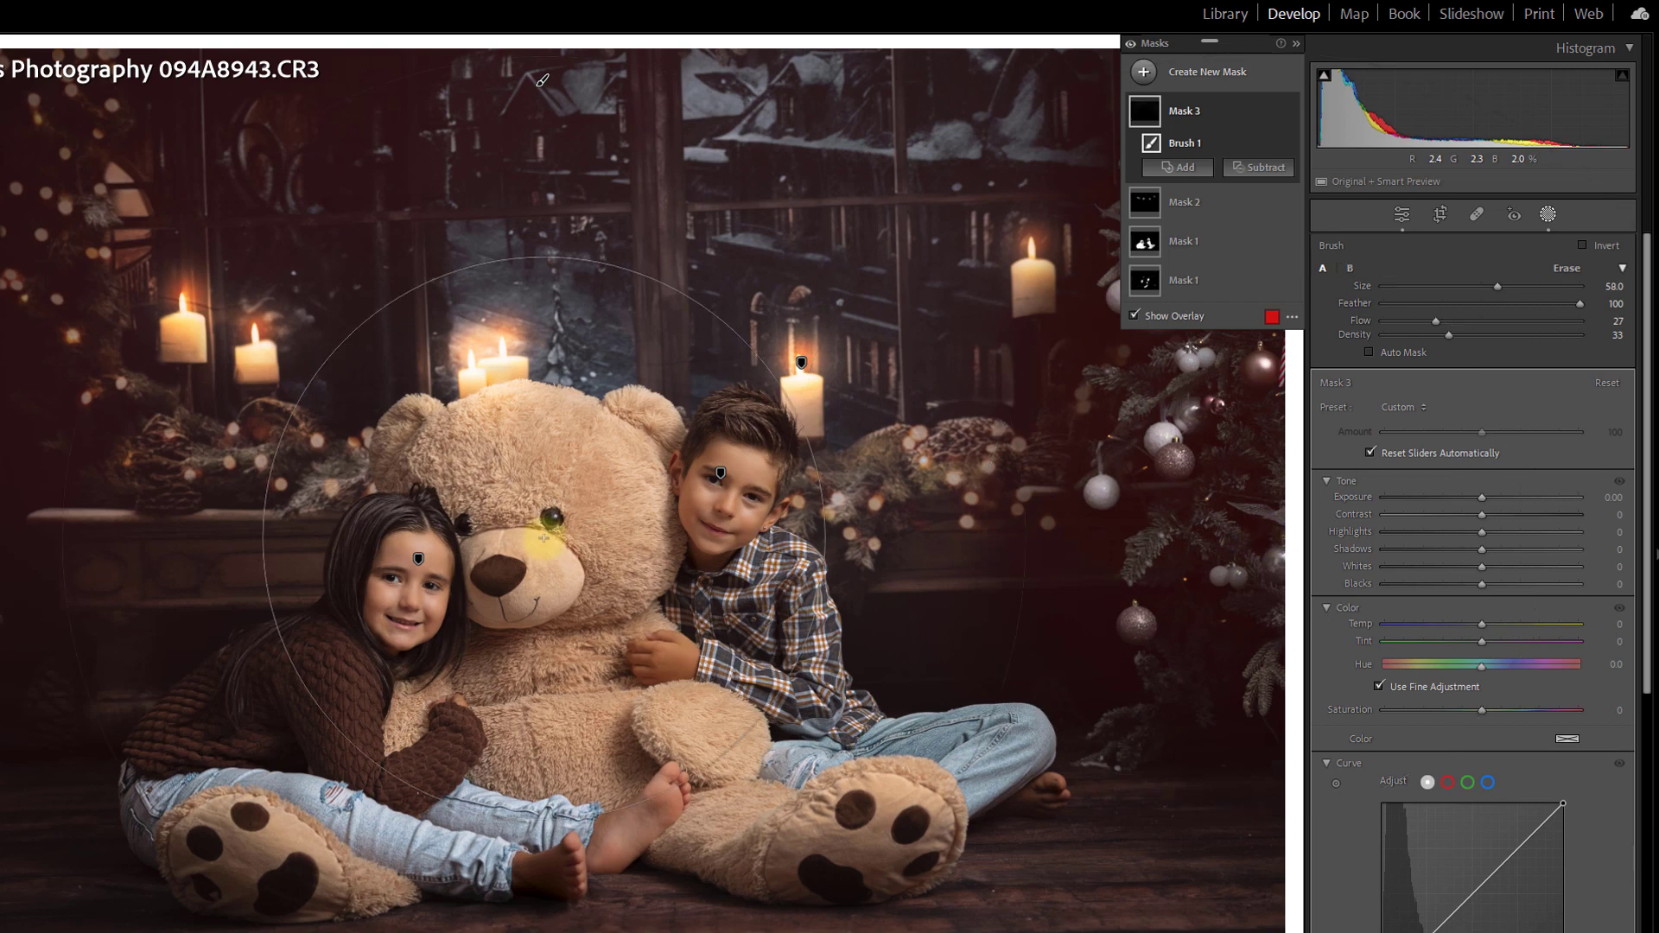
pyautogui.moveTo(2, 631); pyautogui.dragTo(2, 631)
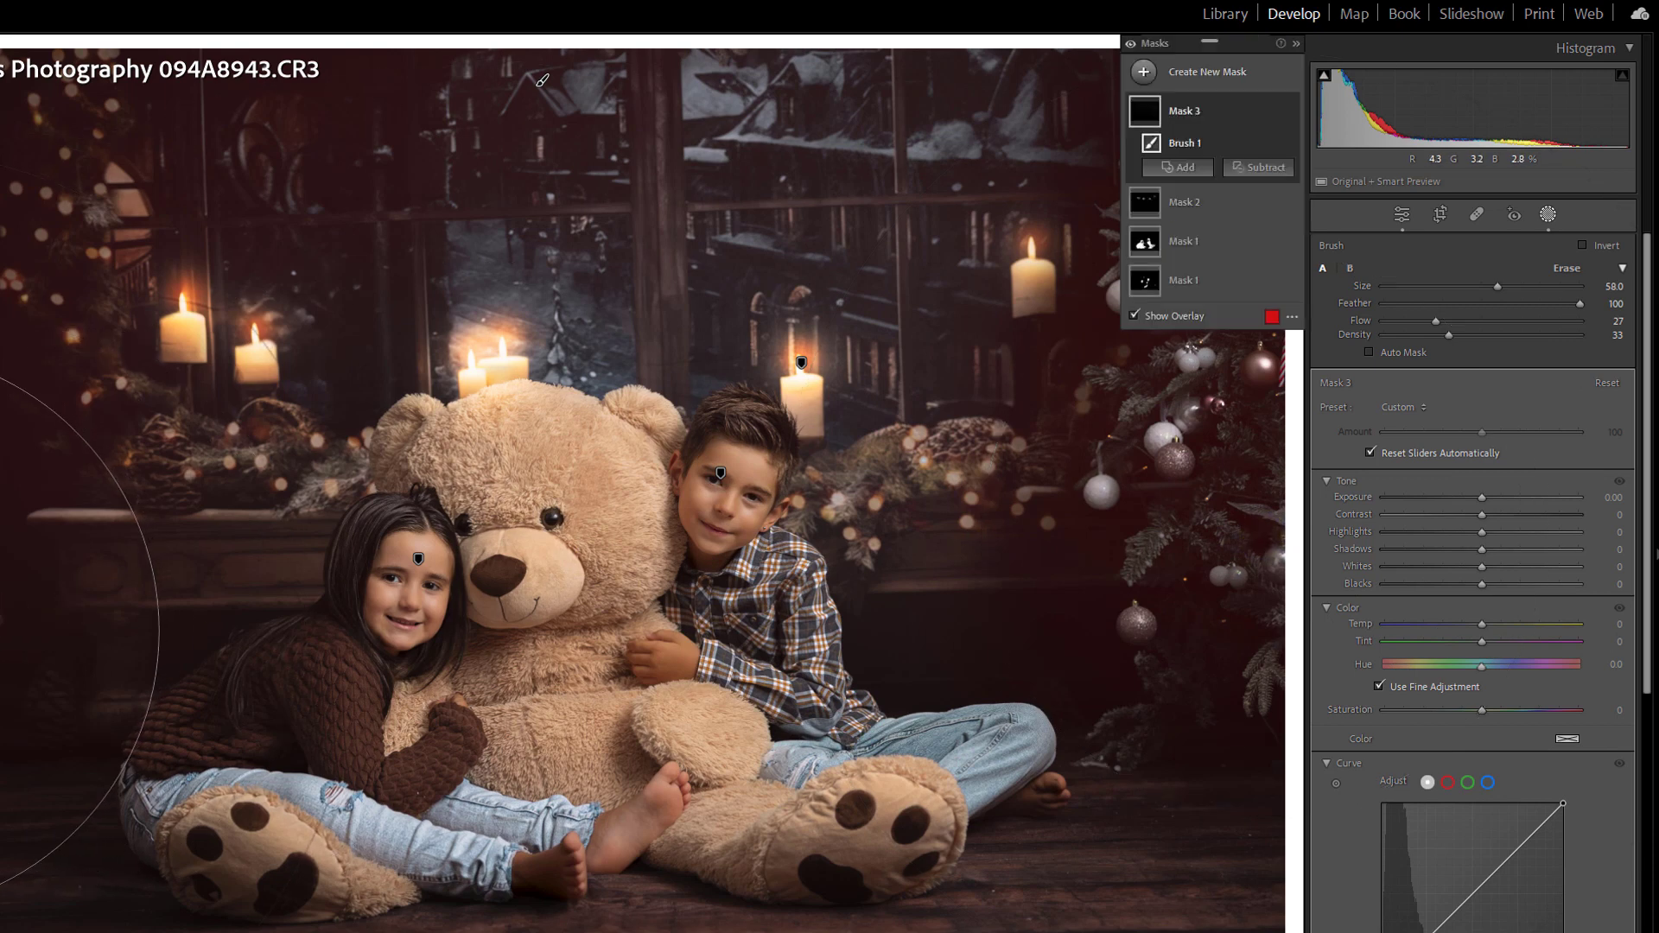
pyautogui.moveTo(348, 149); pyautogui.dragTo(347, 148)
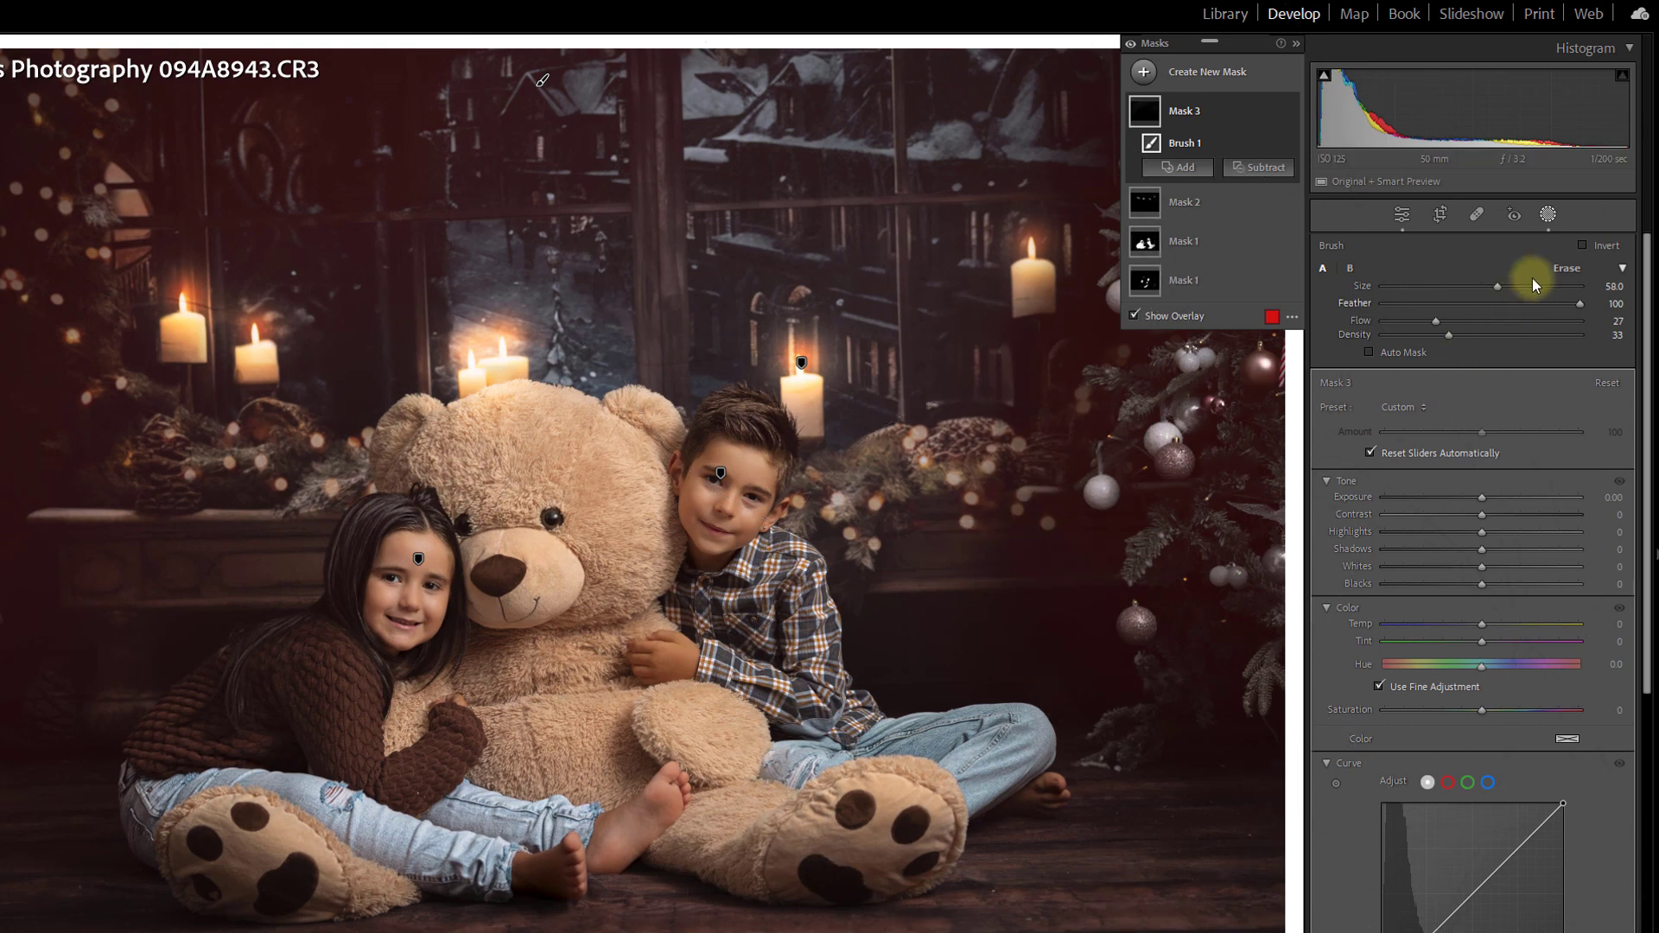
# Rotate the photo 1.81 degrees in Crop & Straighten and apply the 7826 x 5220 crop.
pyautogui.click(1548, 216)
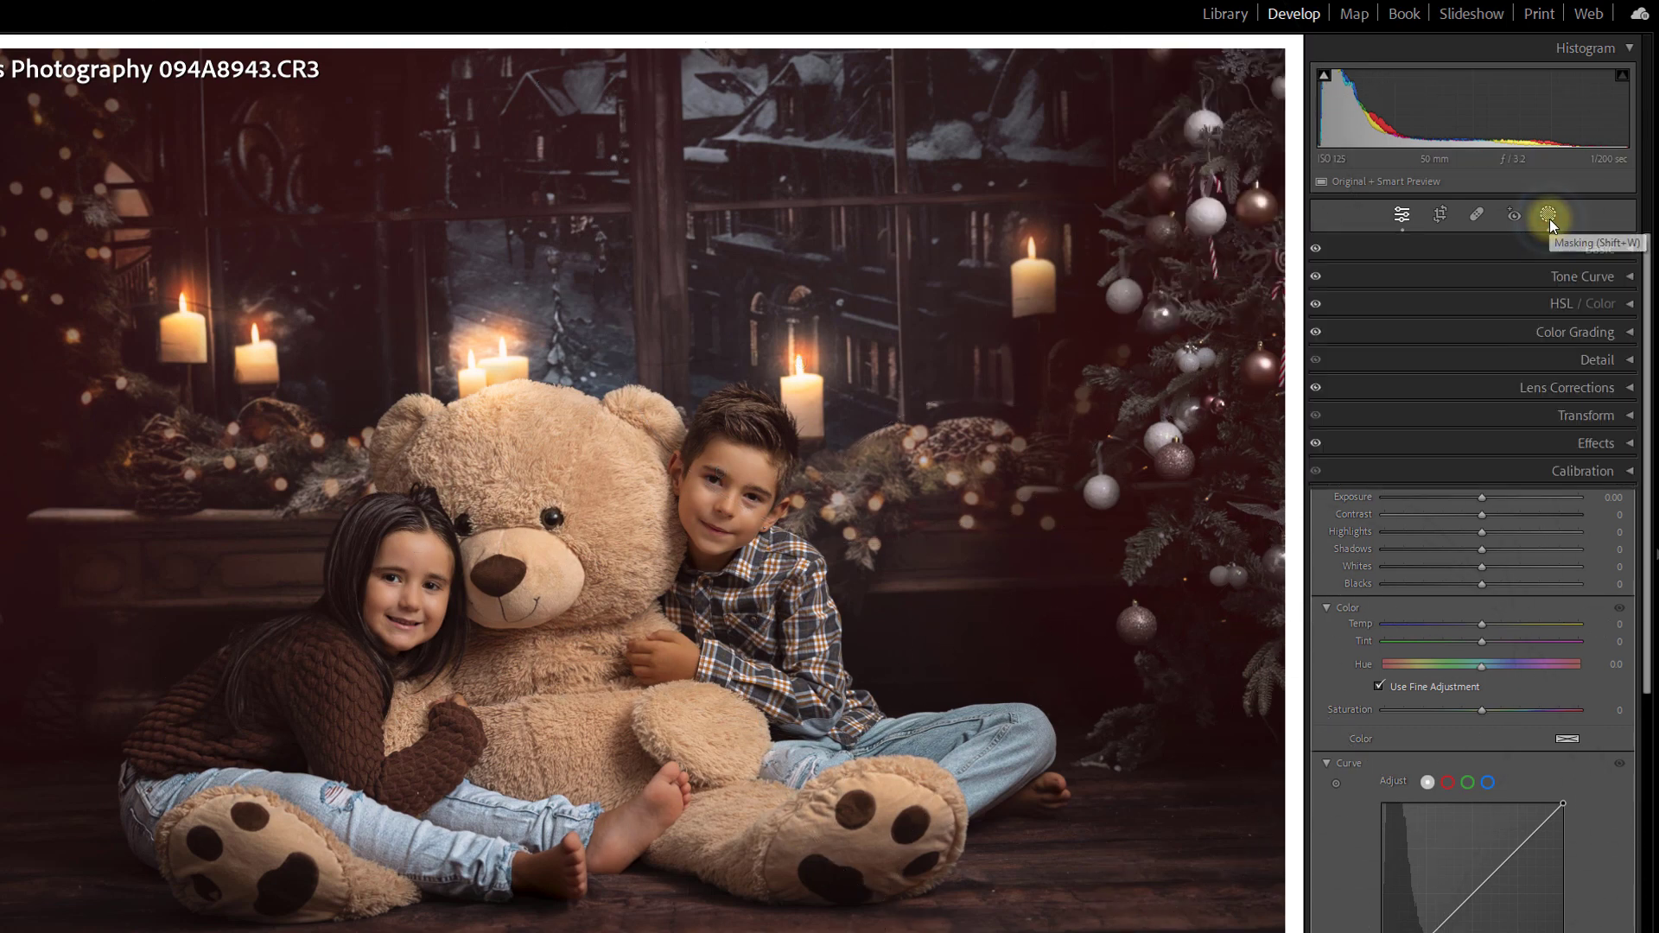
pyautogui.click(1439, 216)
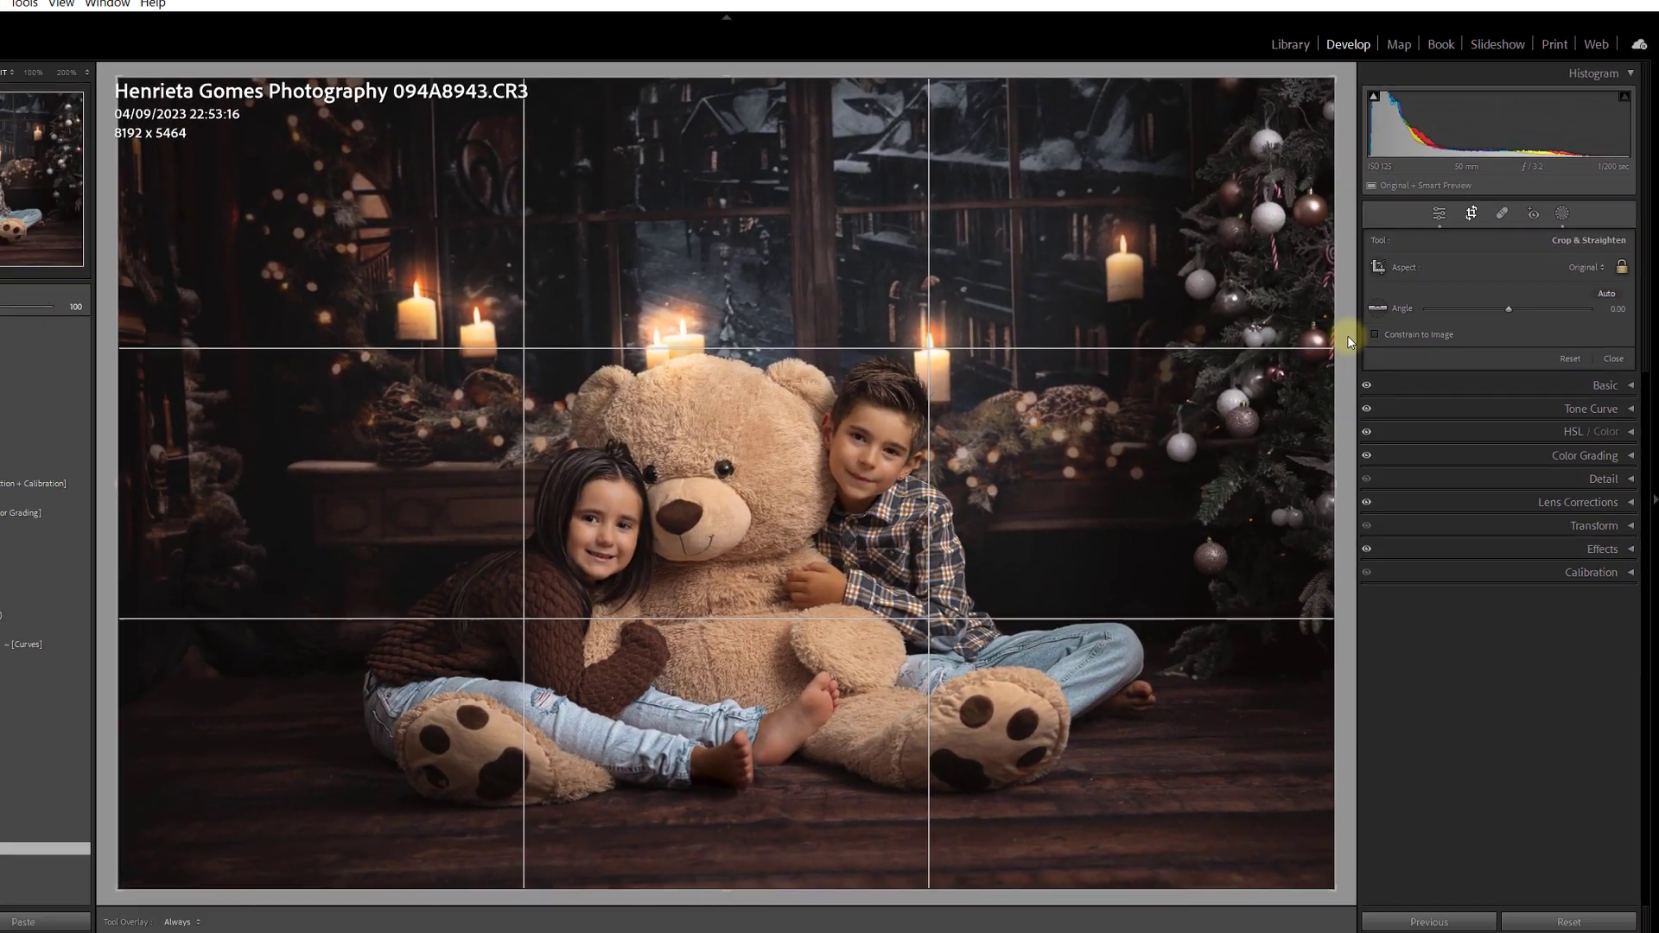
pyautogui.moveTo(1348, 341); pyautogui.dragTo(1346, 342)
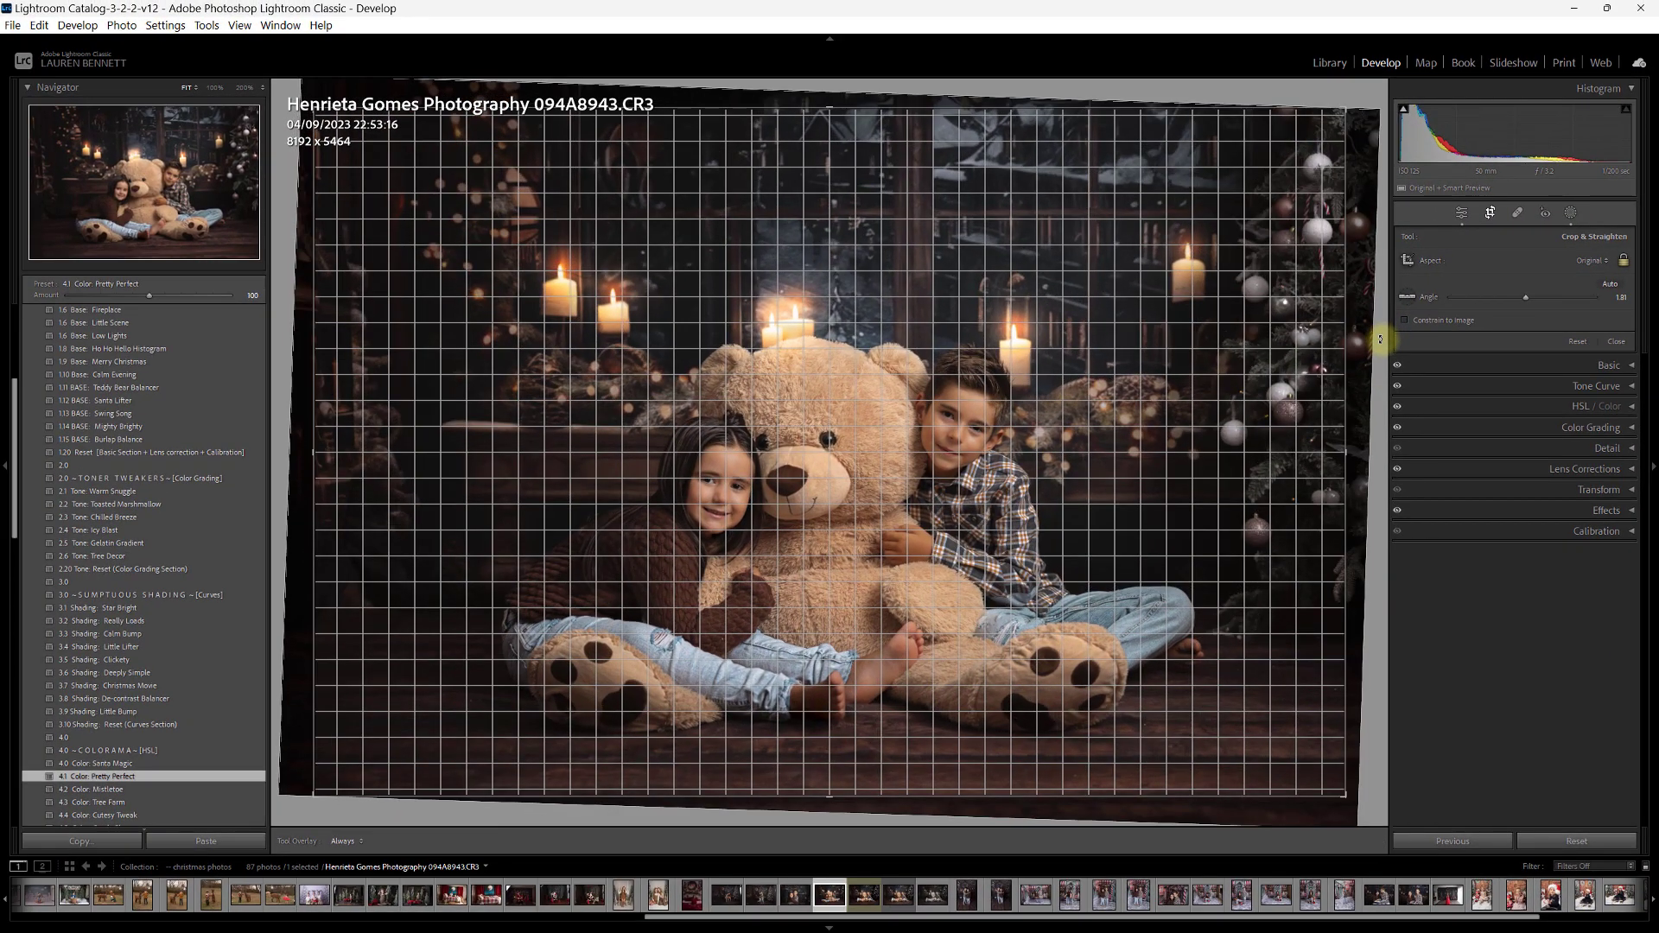
pyautogui.click(1490, 213)
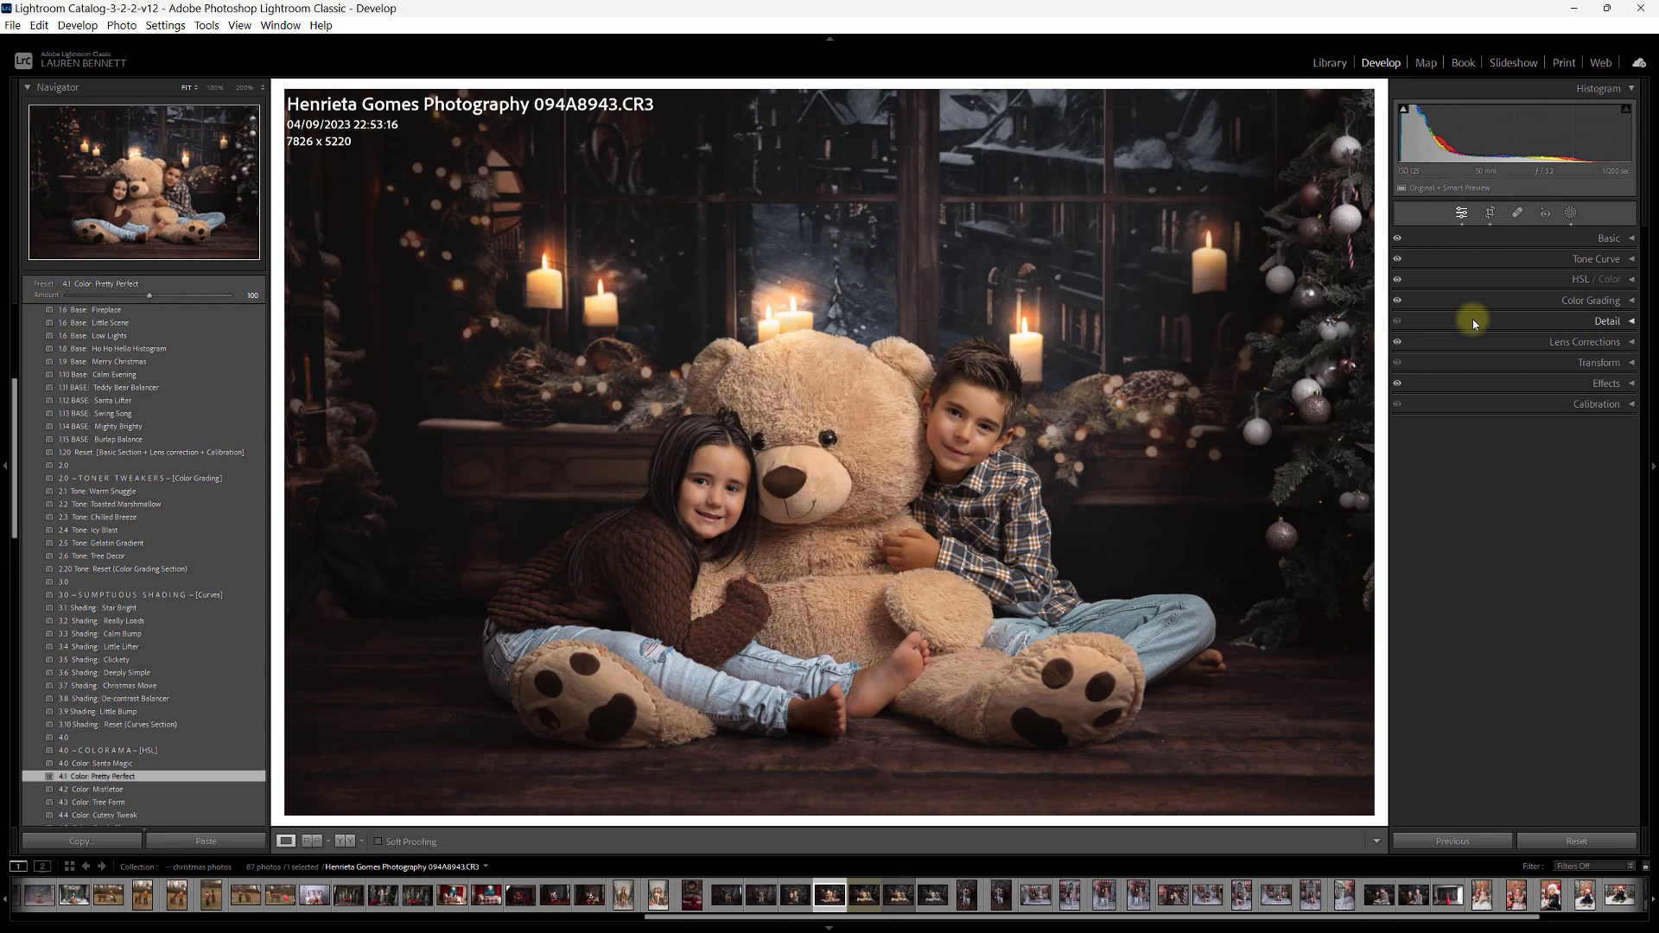
# Create a virtual copy of the edited portrait with Ctrl+', producing Copy 1.
pyautogui.rightClick(832, 896)
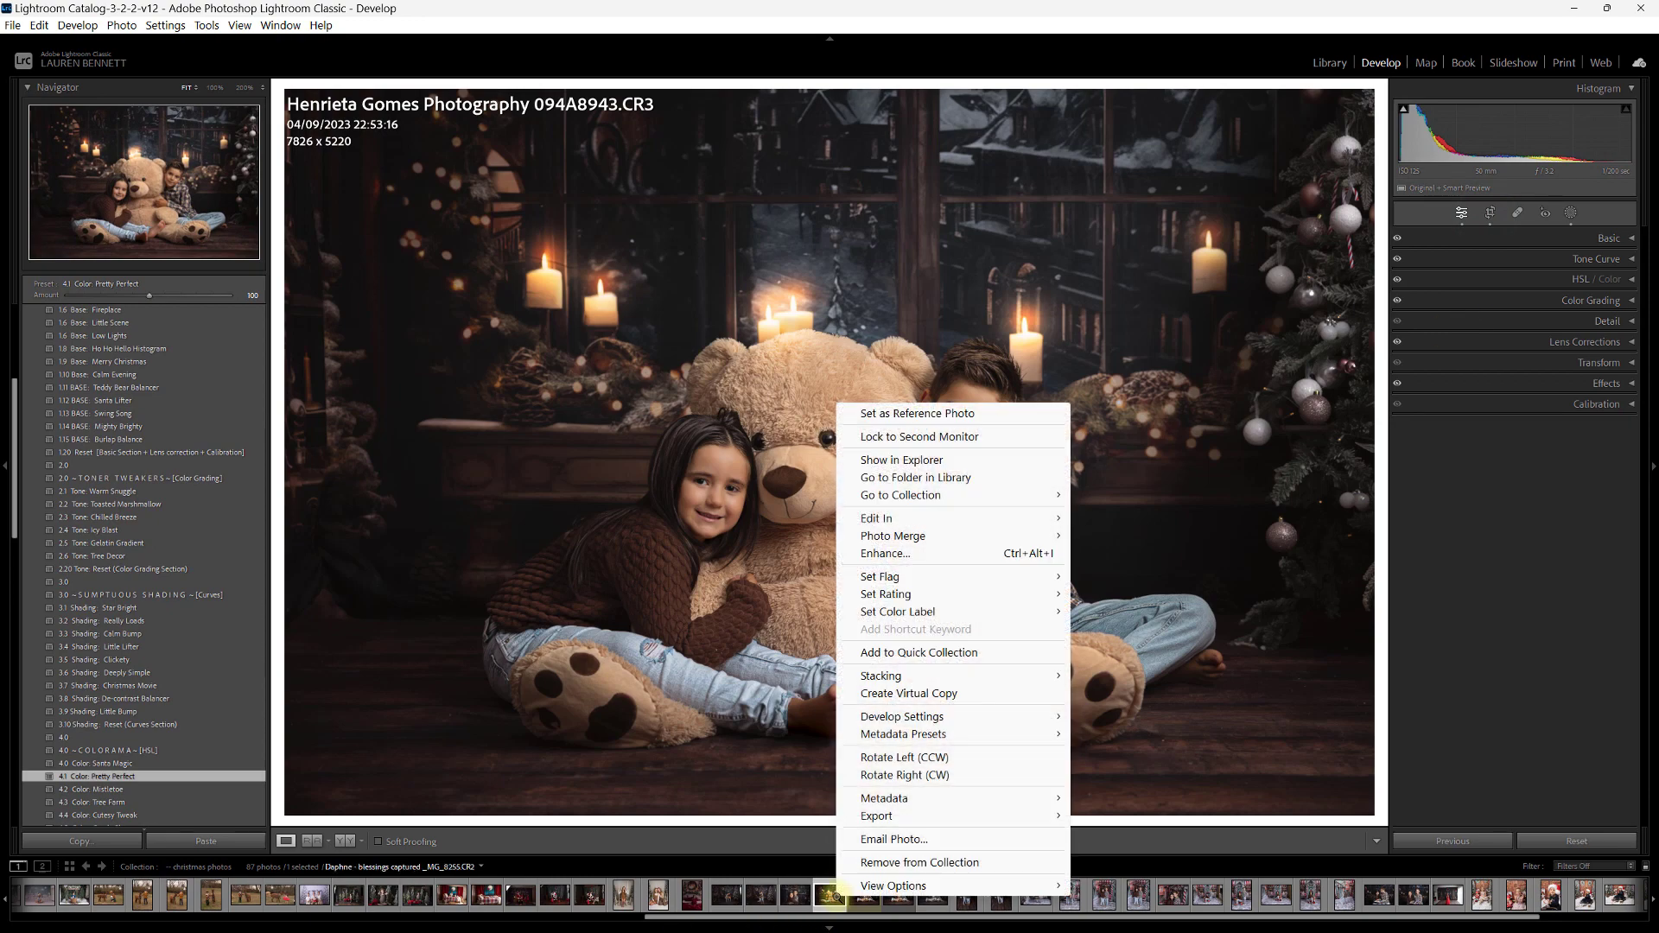
pyautogui.press('Escape')
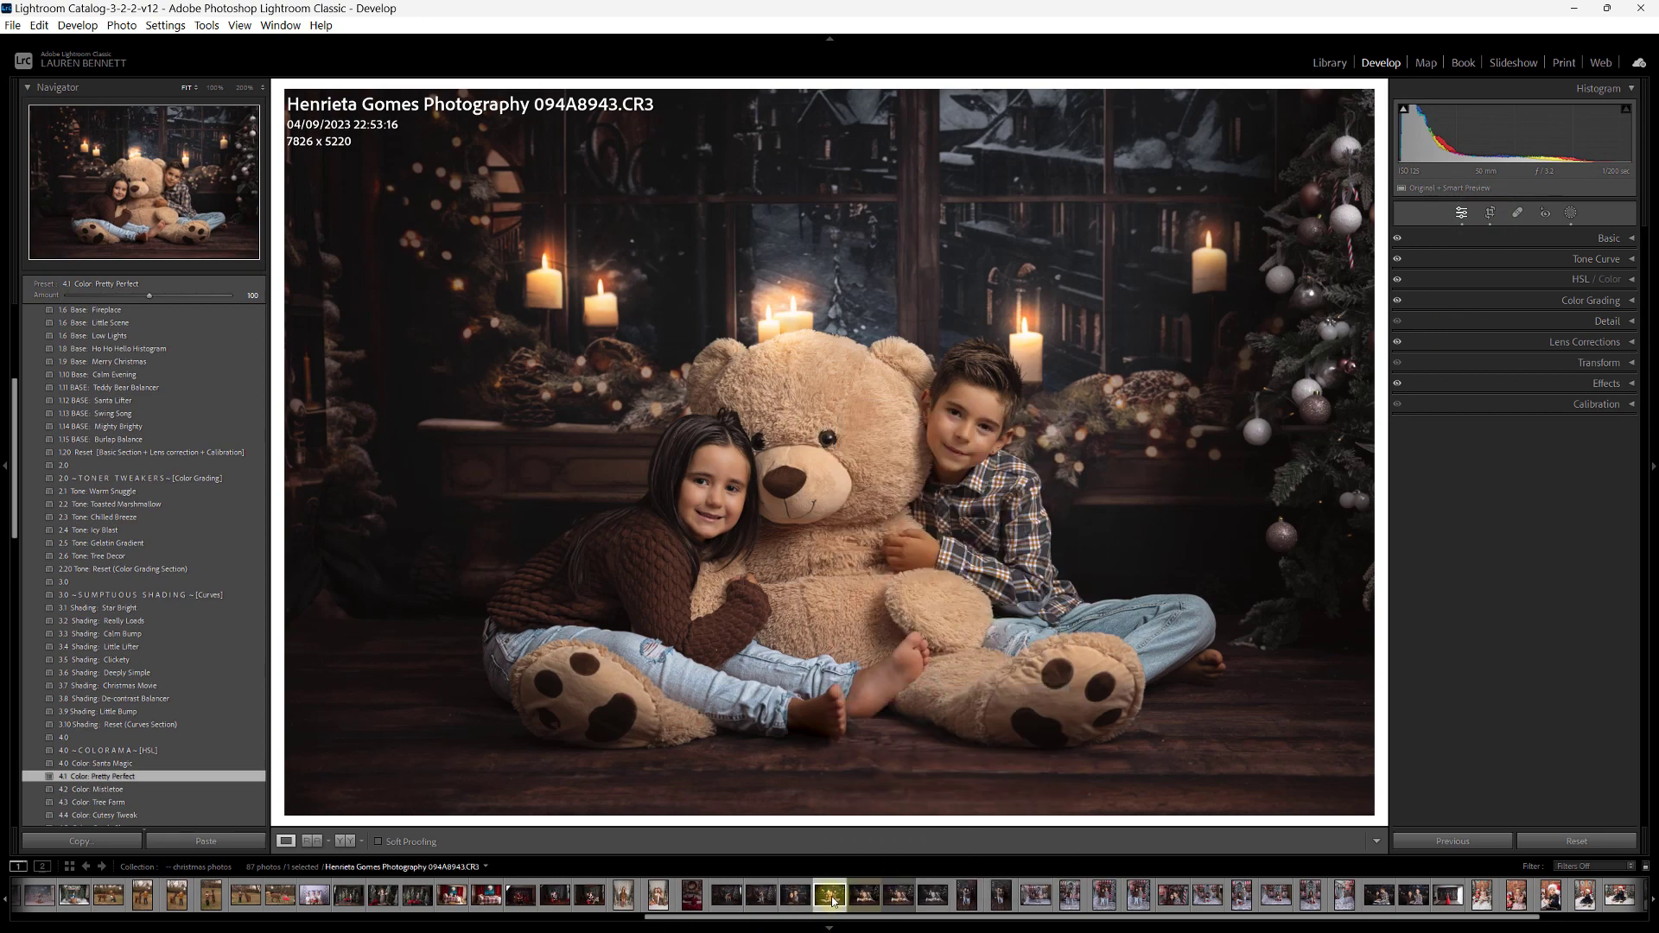
pyautogui.hotkey('ctrl', "'")
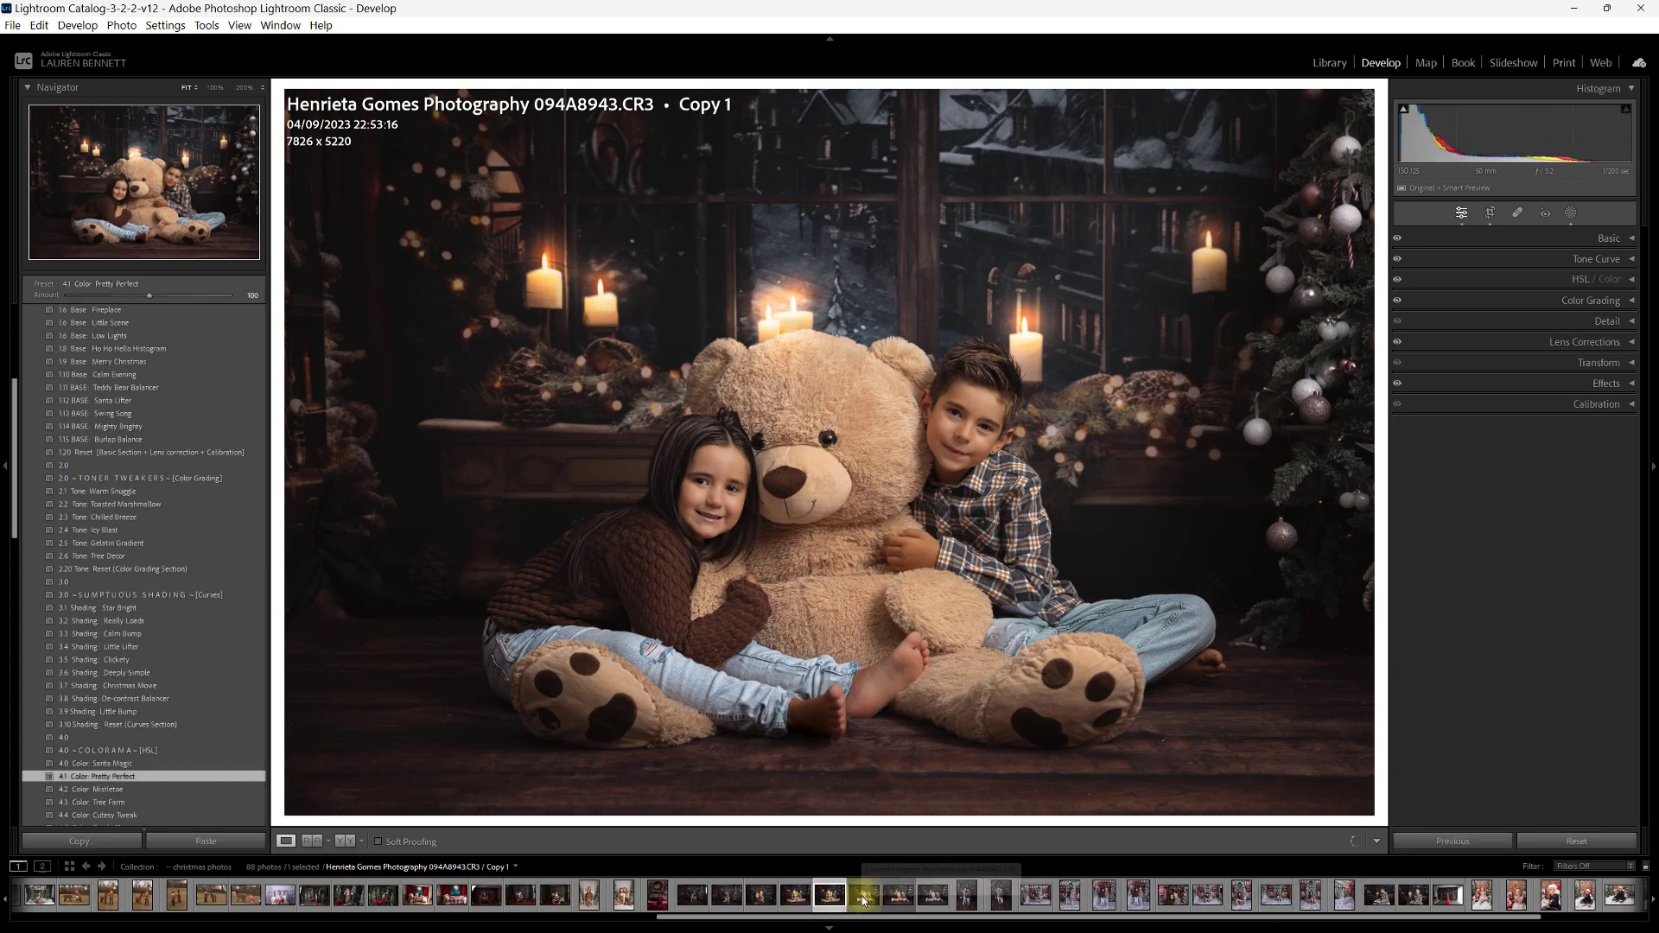
pyautogui.rightClick(863, 901)
pyautogui.rightClick(840, 899)
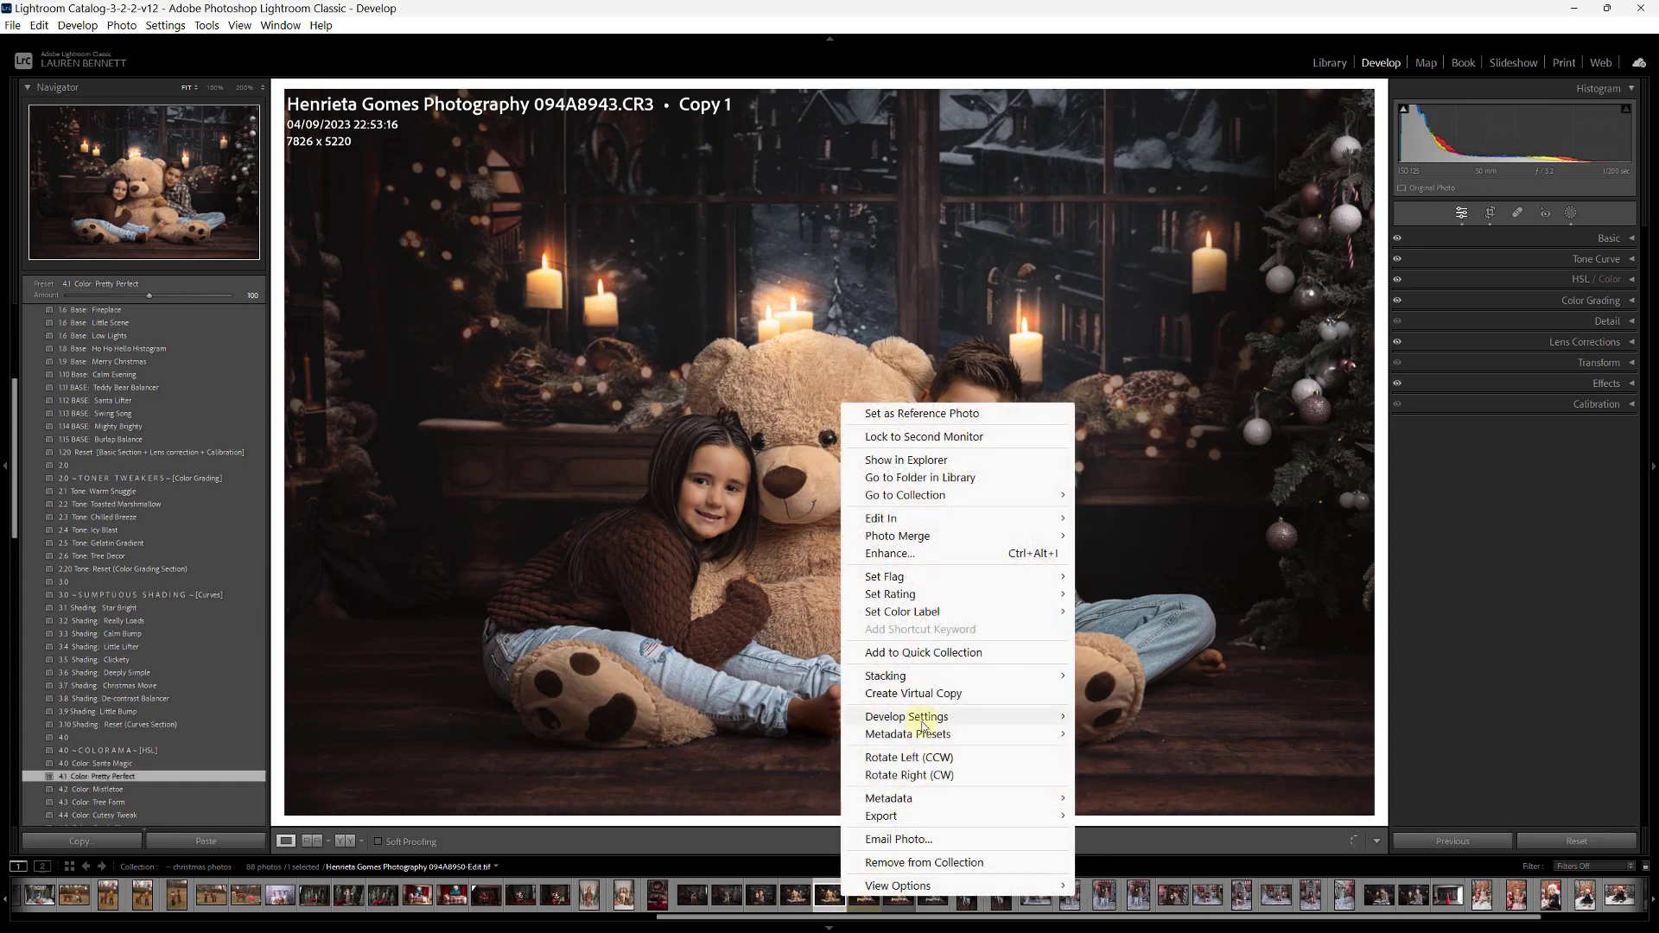
pyautogui.moveTo(922, 725)
pyautogui.click(1123, 471)
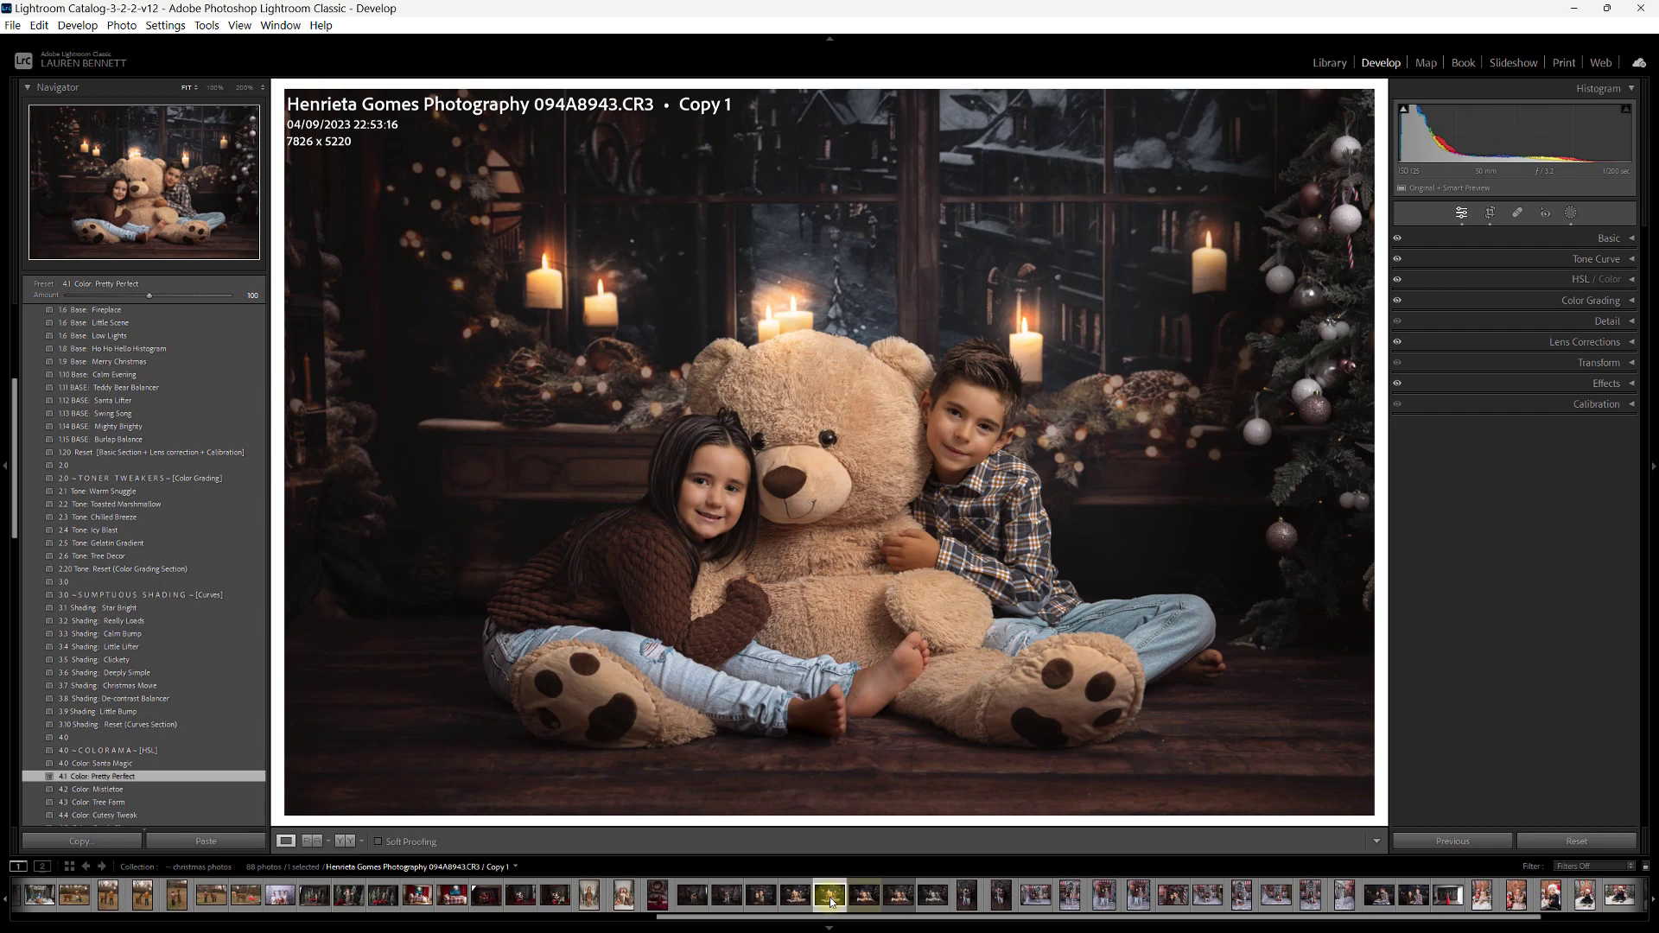
# Reset Copy 1 with Ctrl+Shift+R, then flip between the edited original and Copy 1.
pyautogui.hotkey('ctrl', 'shift', 'r')
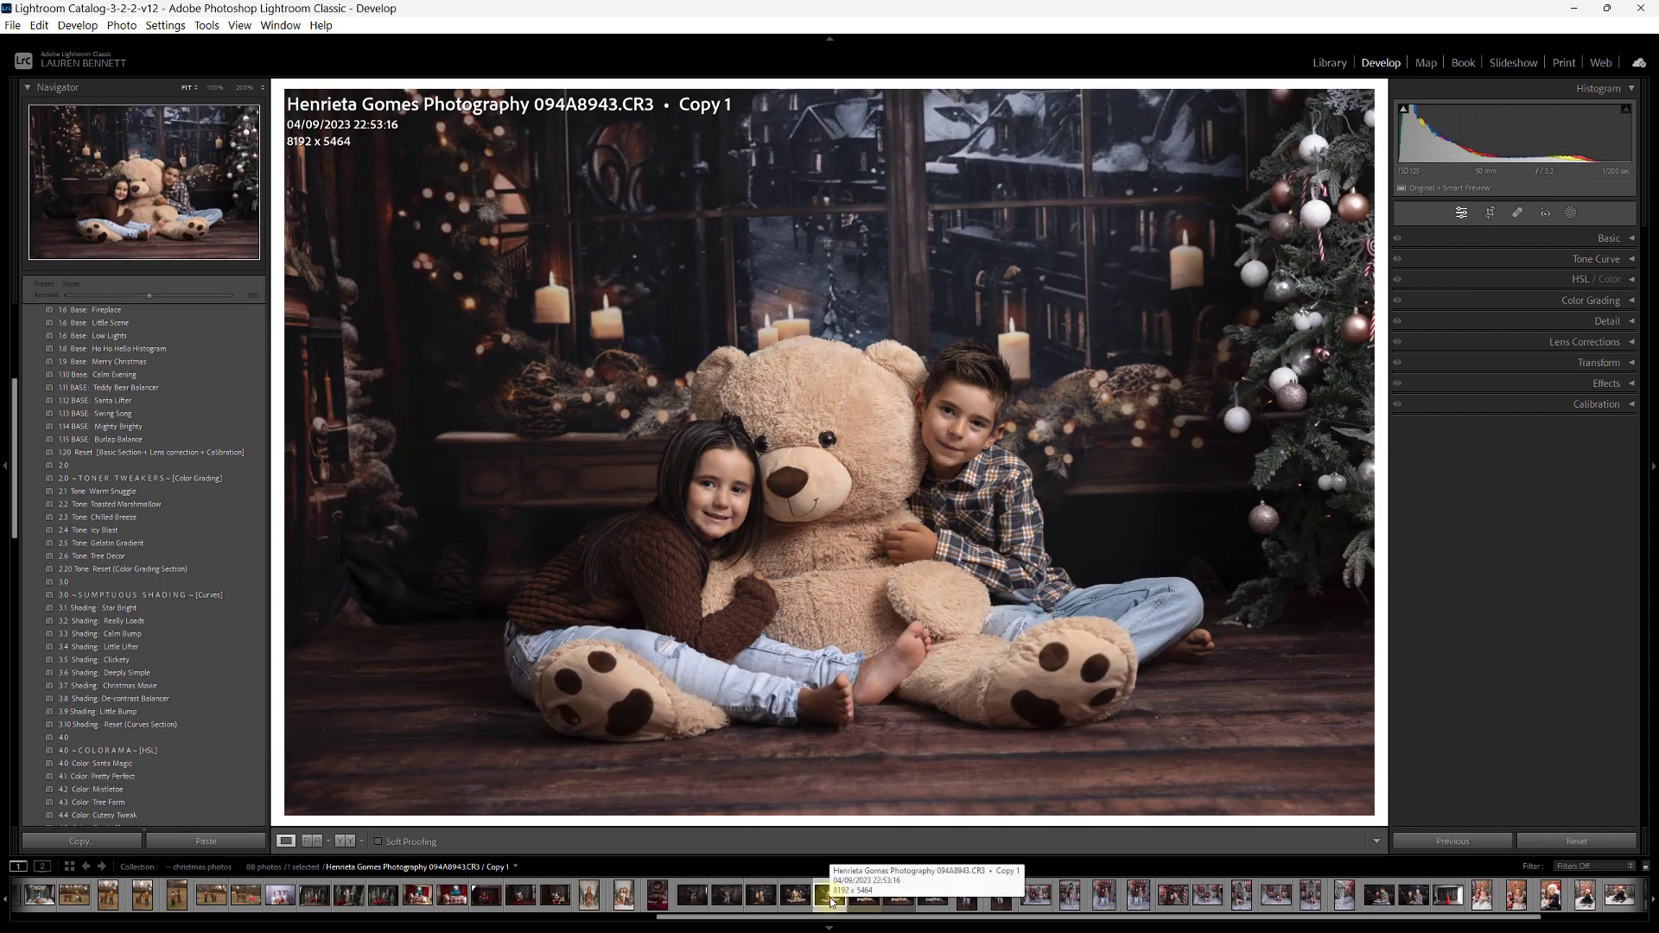
pyautogui.click(798, 903)
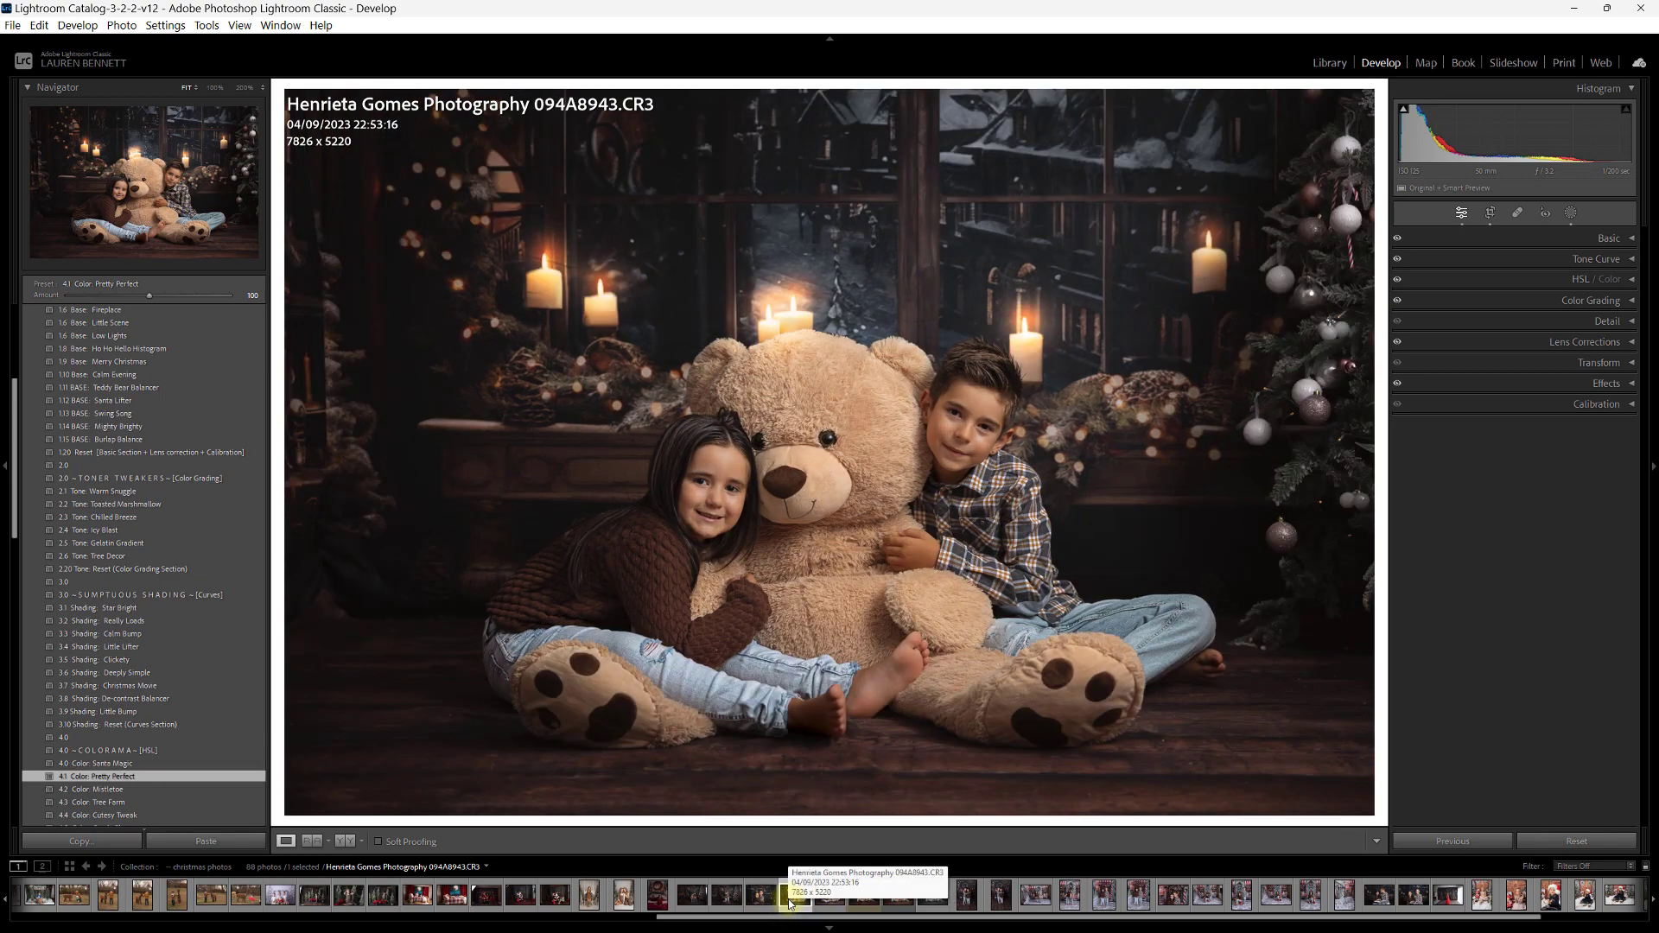
pyautogui.press('Right')
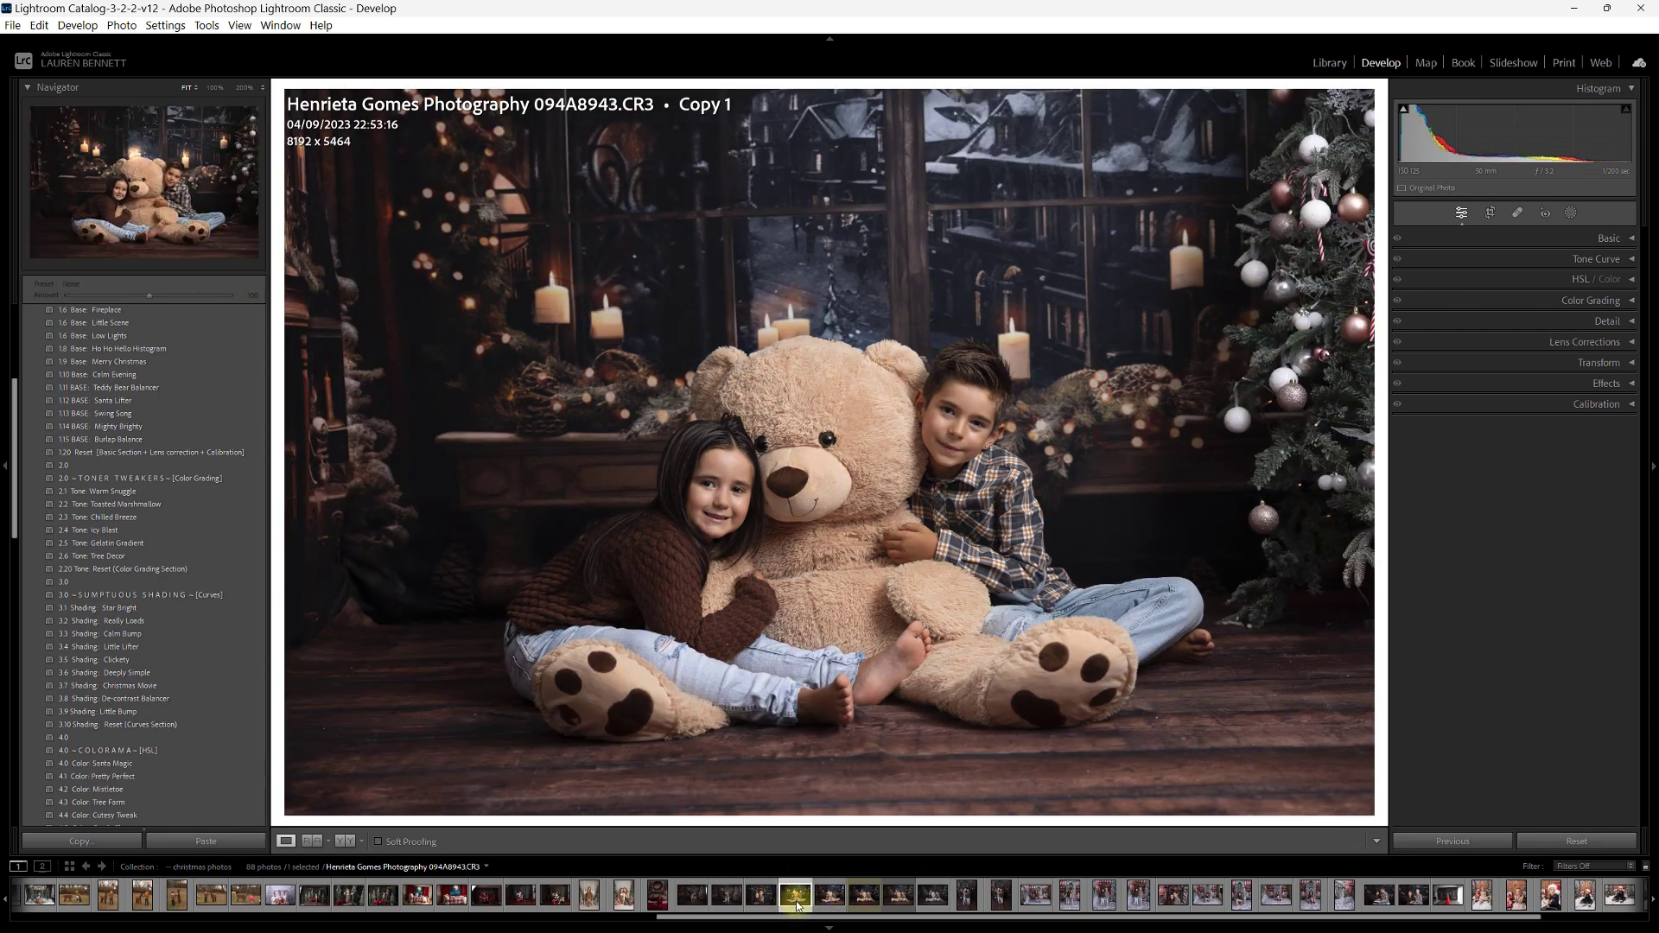
pyautogui.press('Left')
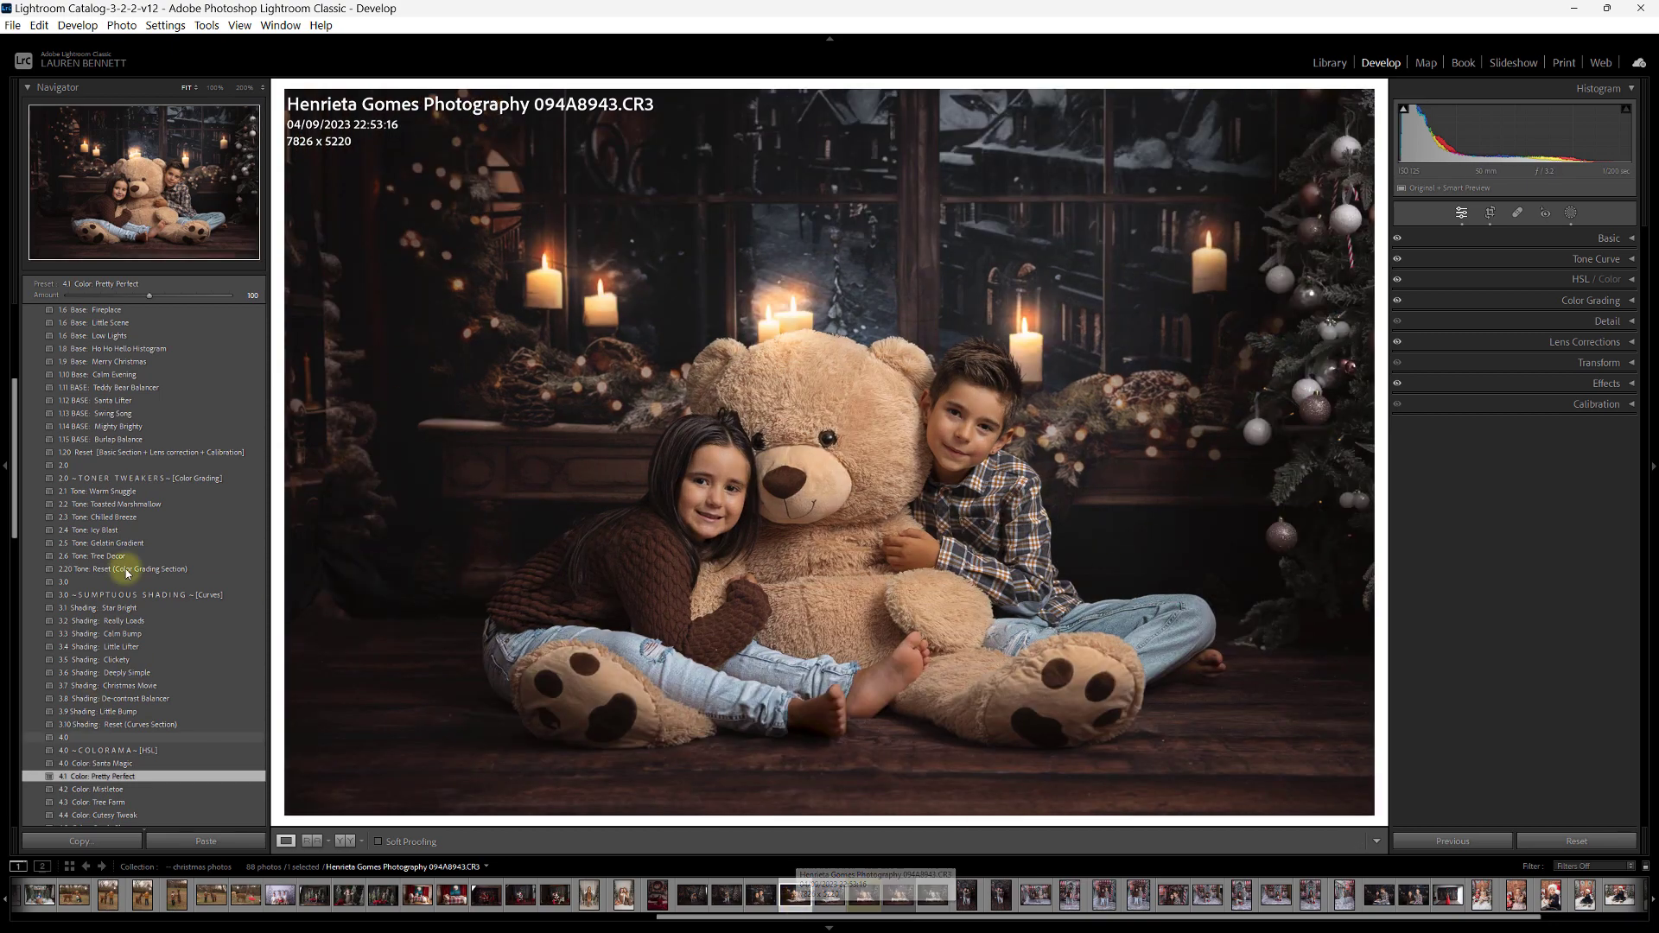
pyautogui.scroll(5, 129, 567)
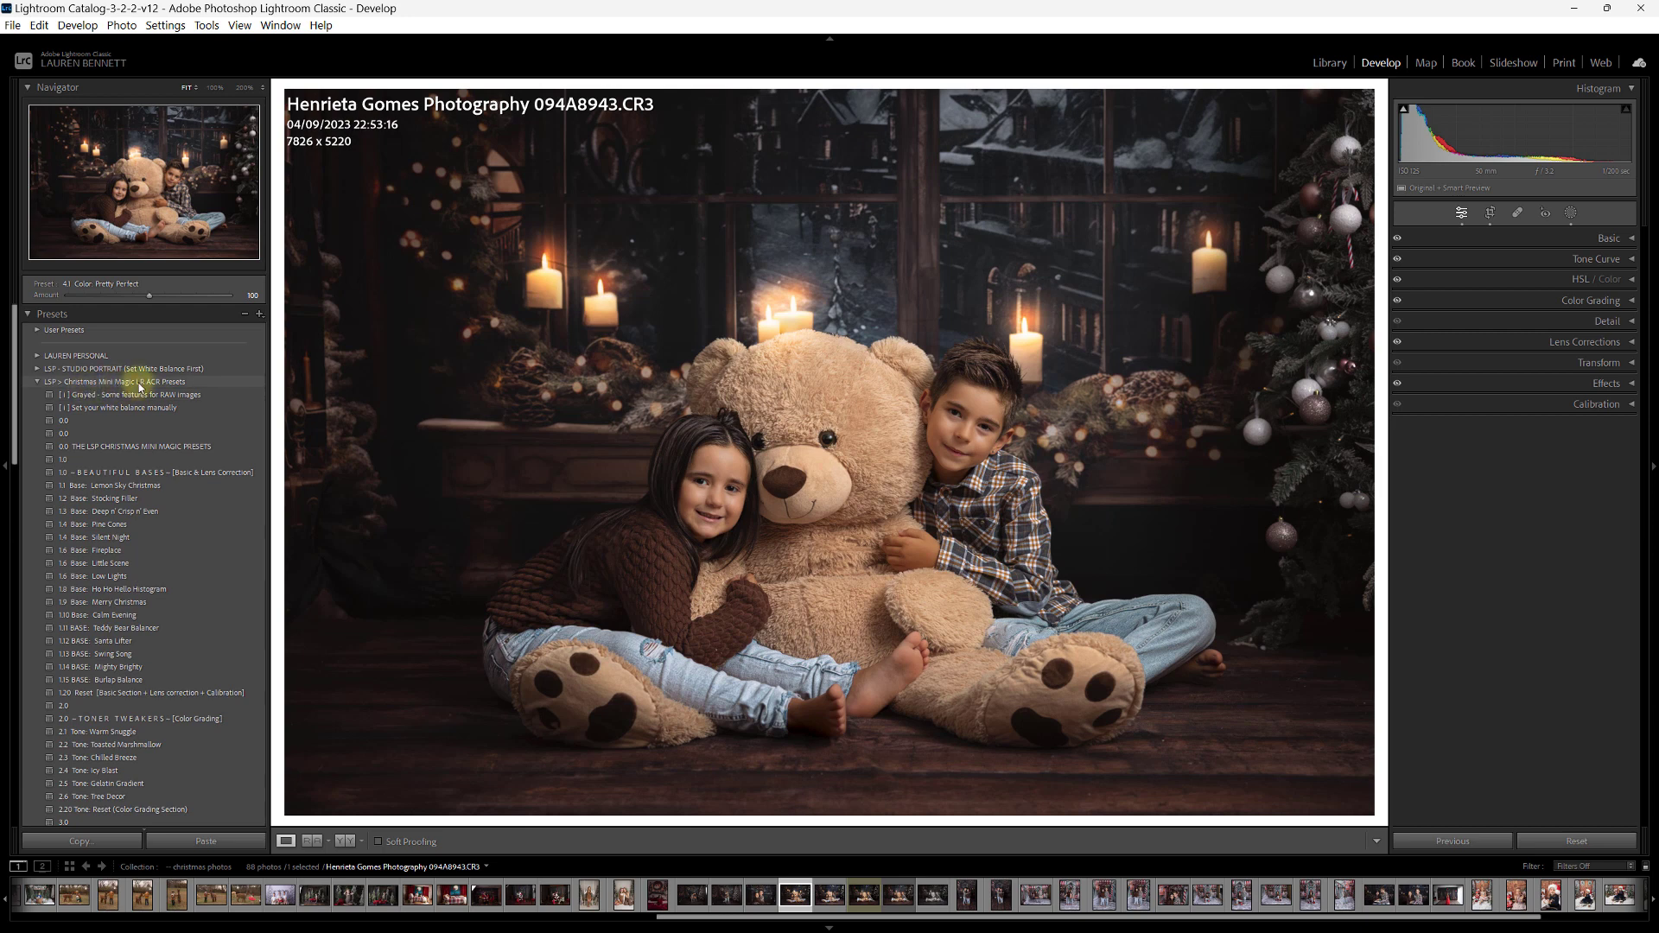